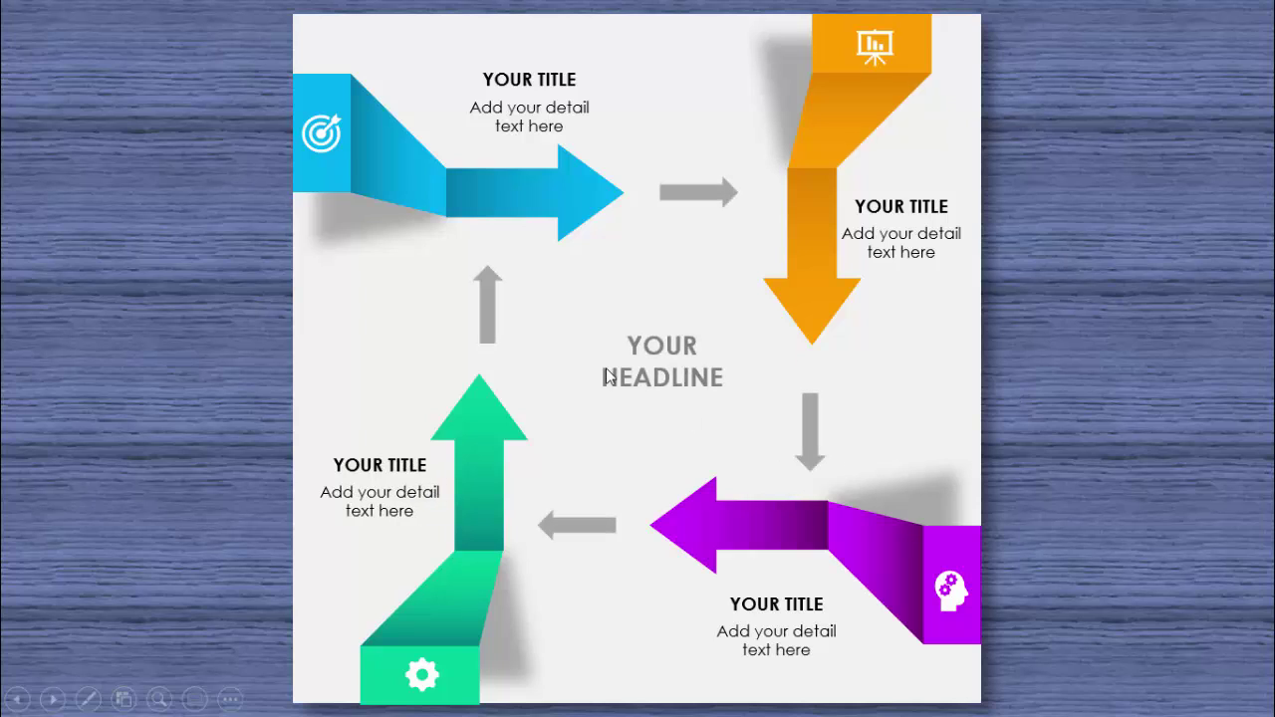
Step: Advance past the finished four-arrow cycle diagram to blank slide 2
left_click(1122, 357)
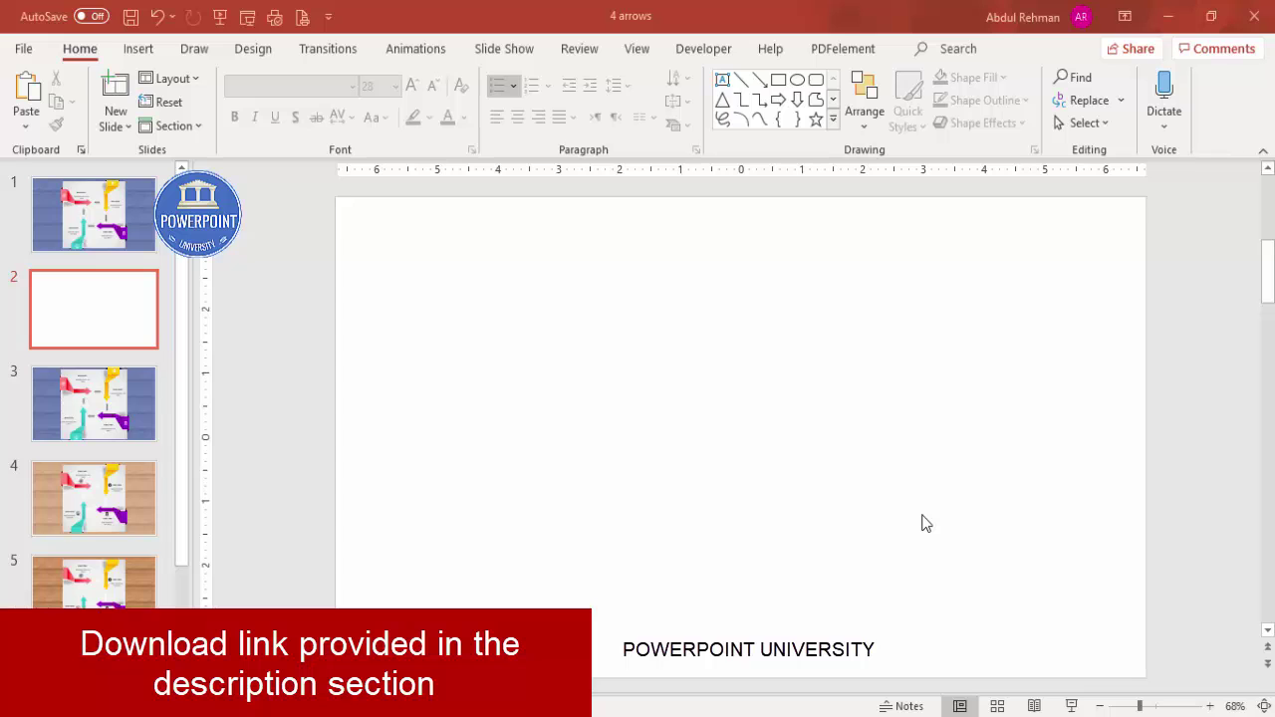
Step: Turn on guides and draw a 7.2" by 7.2" rectangle on slide 2
left_click(641, 52)
left_click(420, 127)
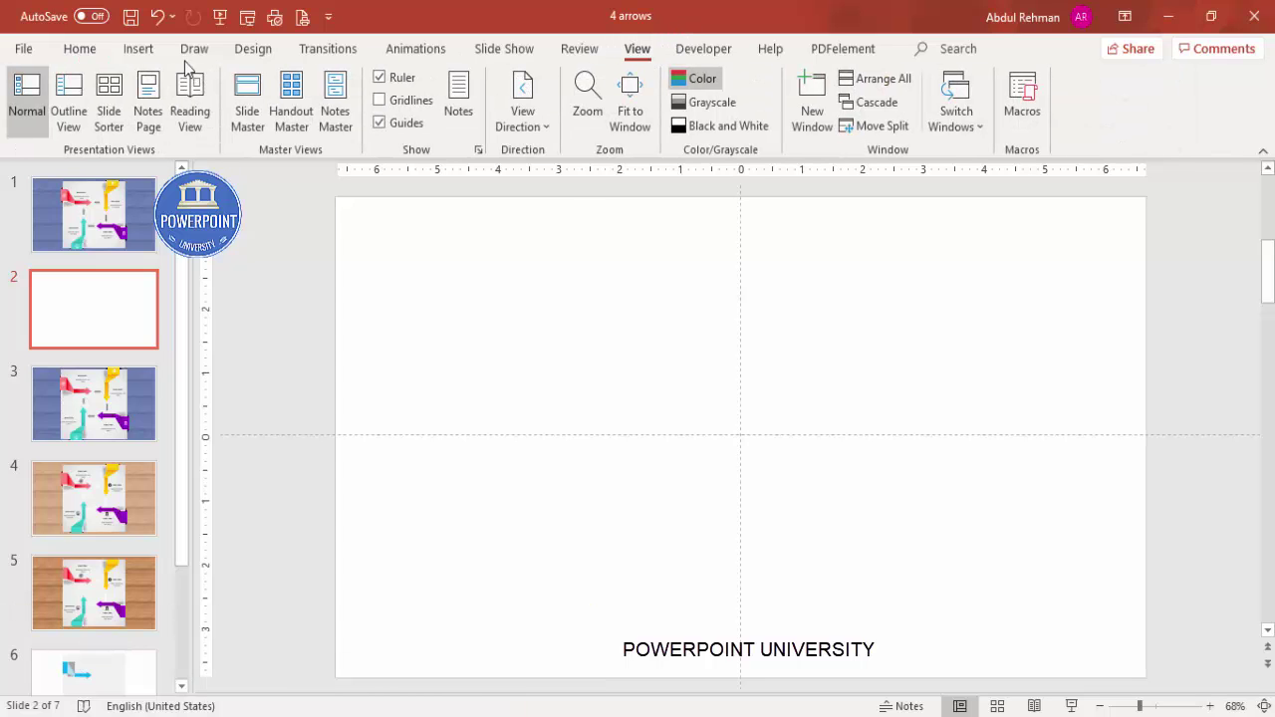
left_click(139, 48)
left_click(301, 100)
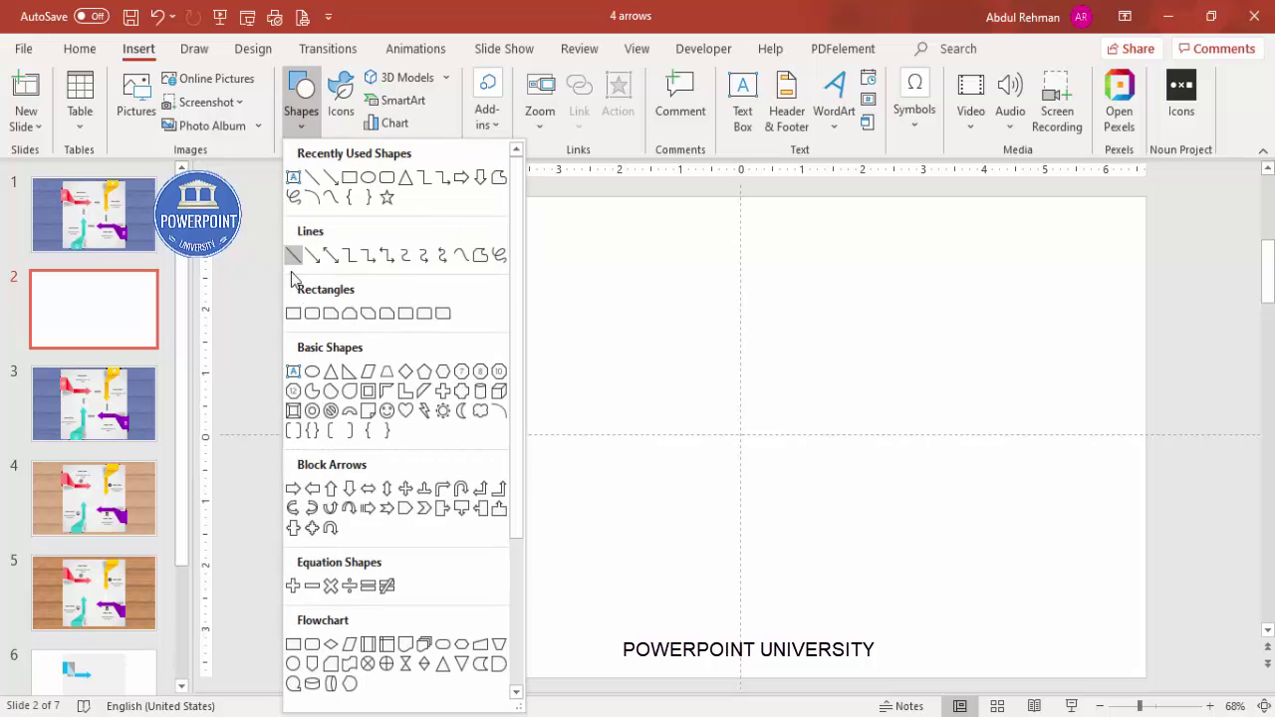
left_click(296, 313)
mouse_move(528, 236)
left_mouse_down()
mouse_move(863, 455)
mouse_move(940, 531)
left_mouse_up()
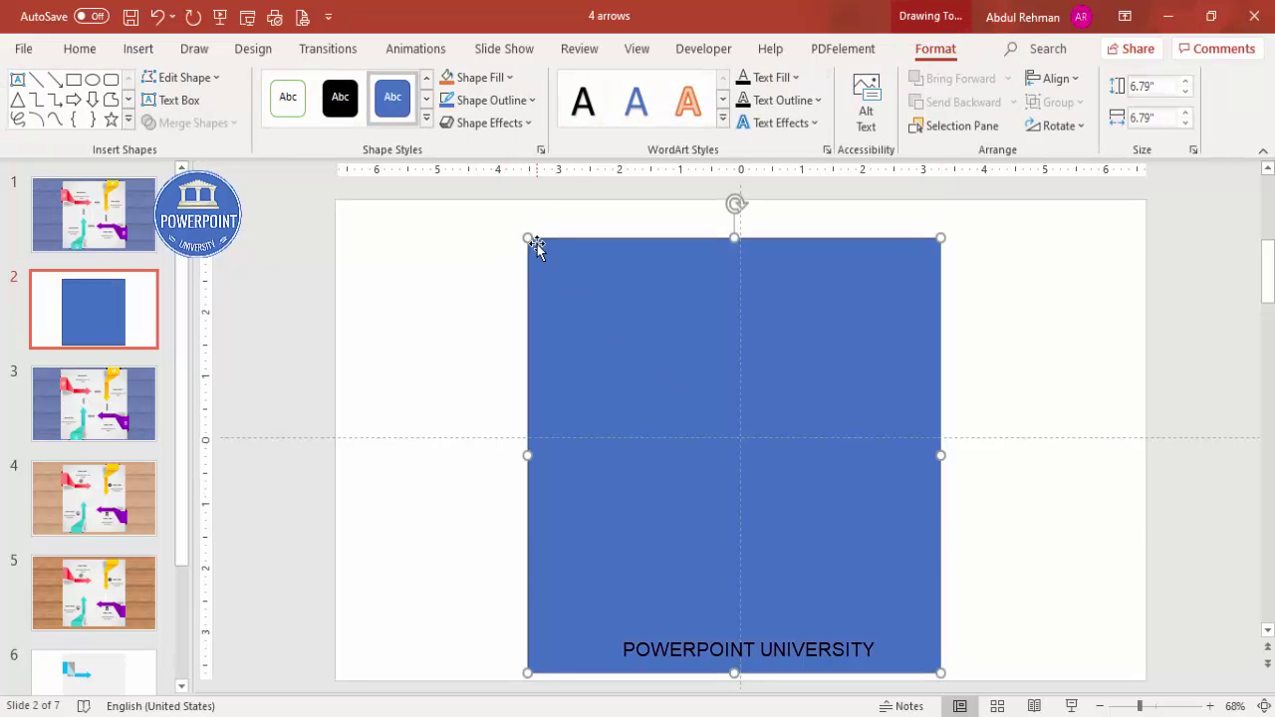
left_click_drag(527, 236, 503, 213)
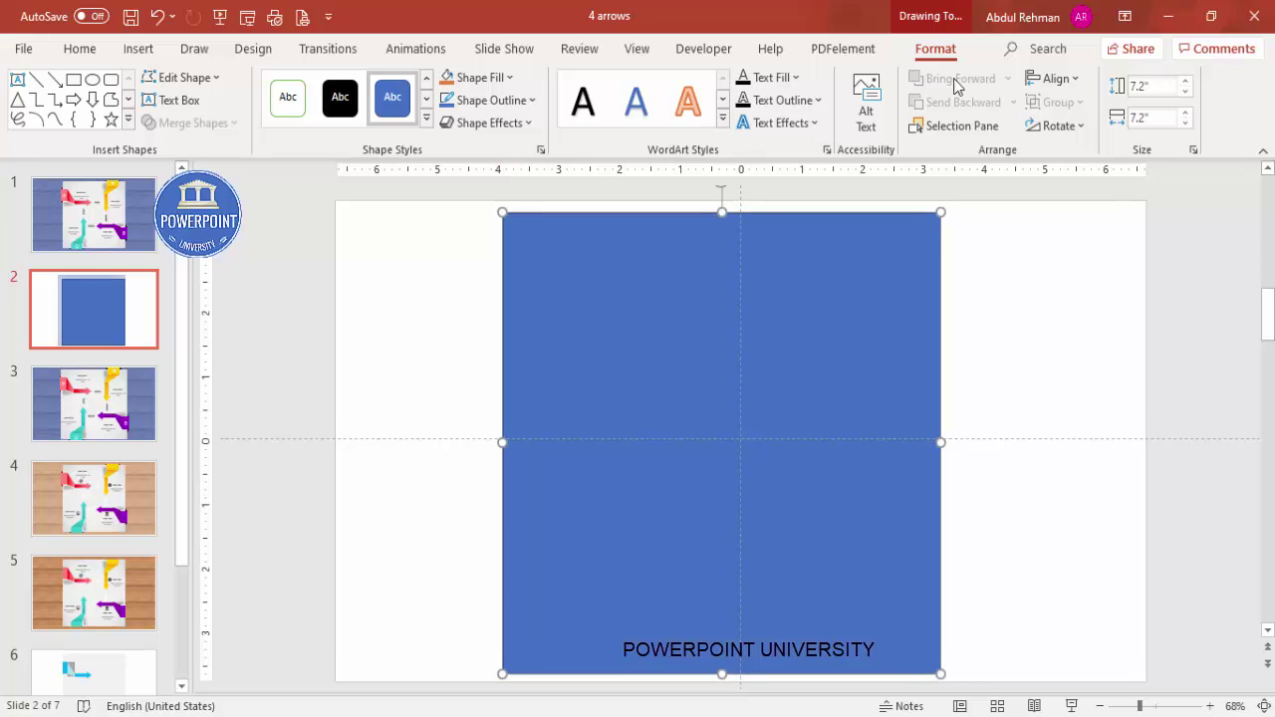
Step: Align the square to the centre and middle of the slide
left_click(1058, 79)
left_click(1085, 132)
left_click(1055, 79)
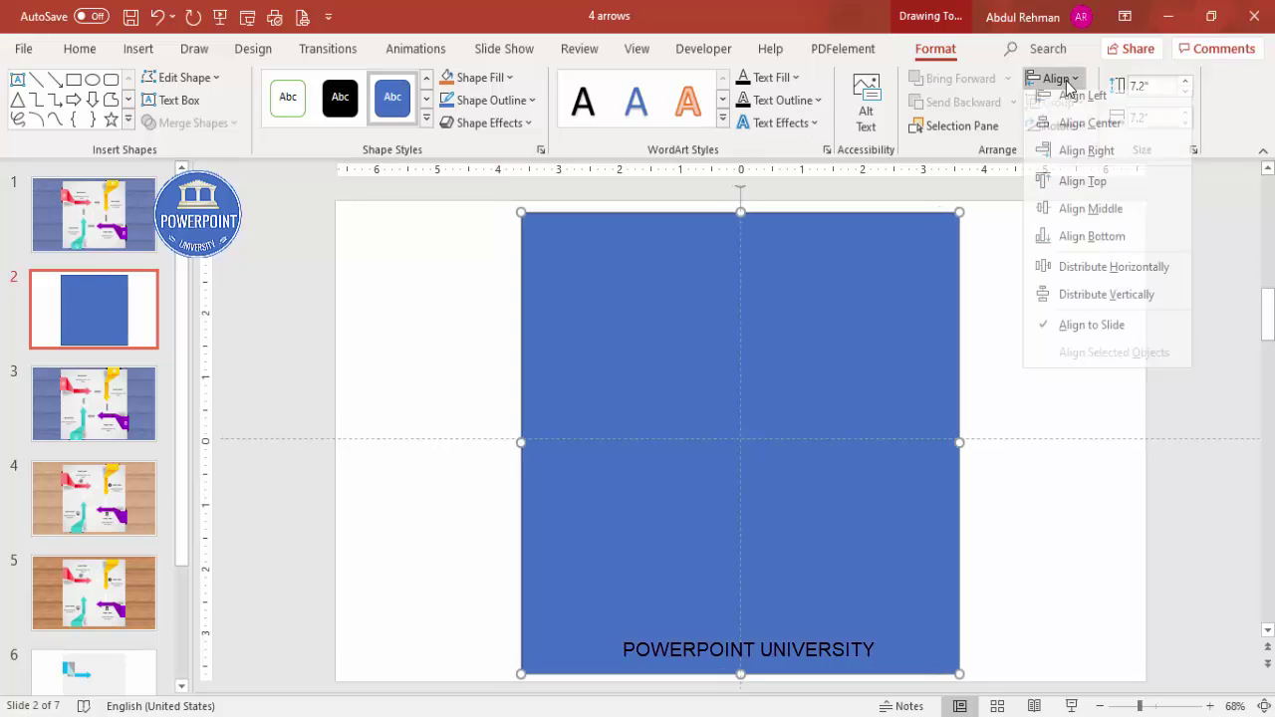
left_click(1090, 218)
Step: Give the square no outline and a White, Background 1, Darker 25% grey fill
left_click(506, 98)
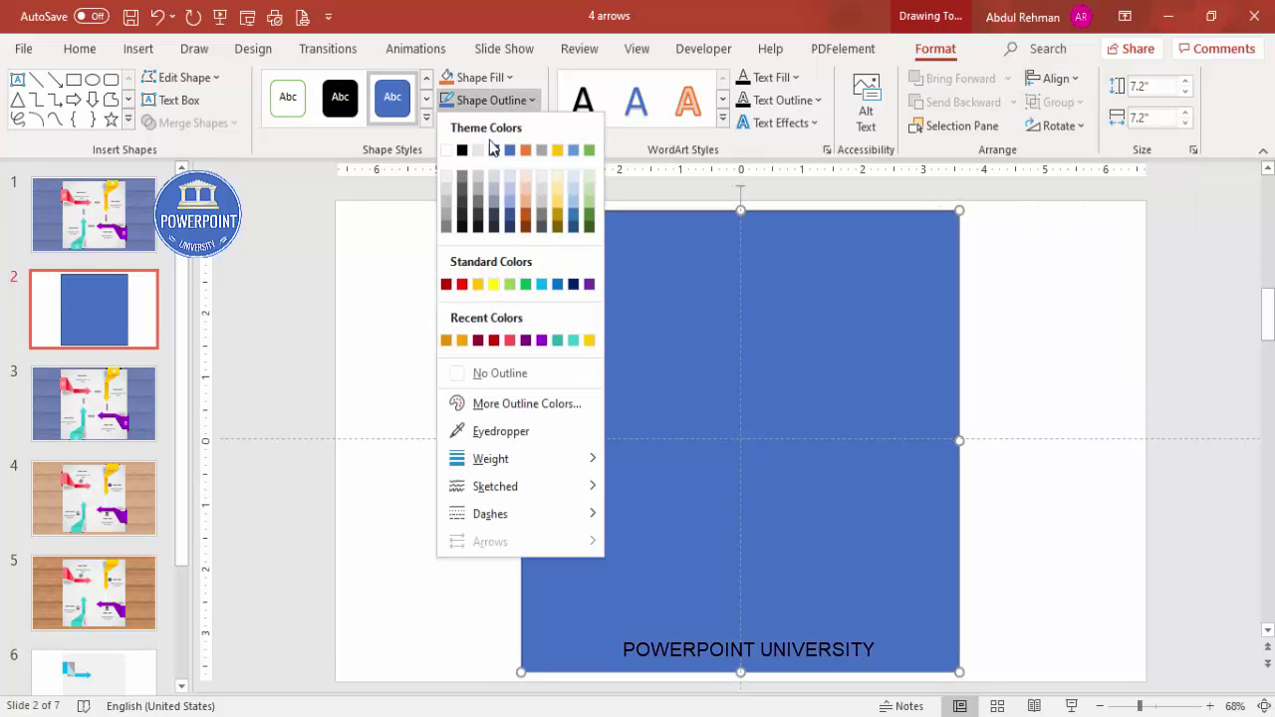
left_click(495, 374)
left_click(478, 77)
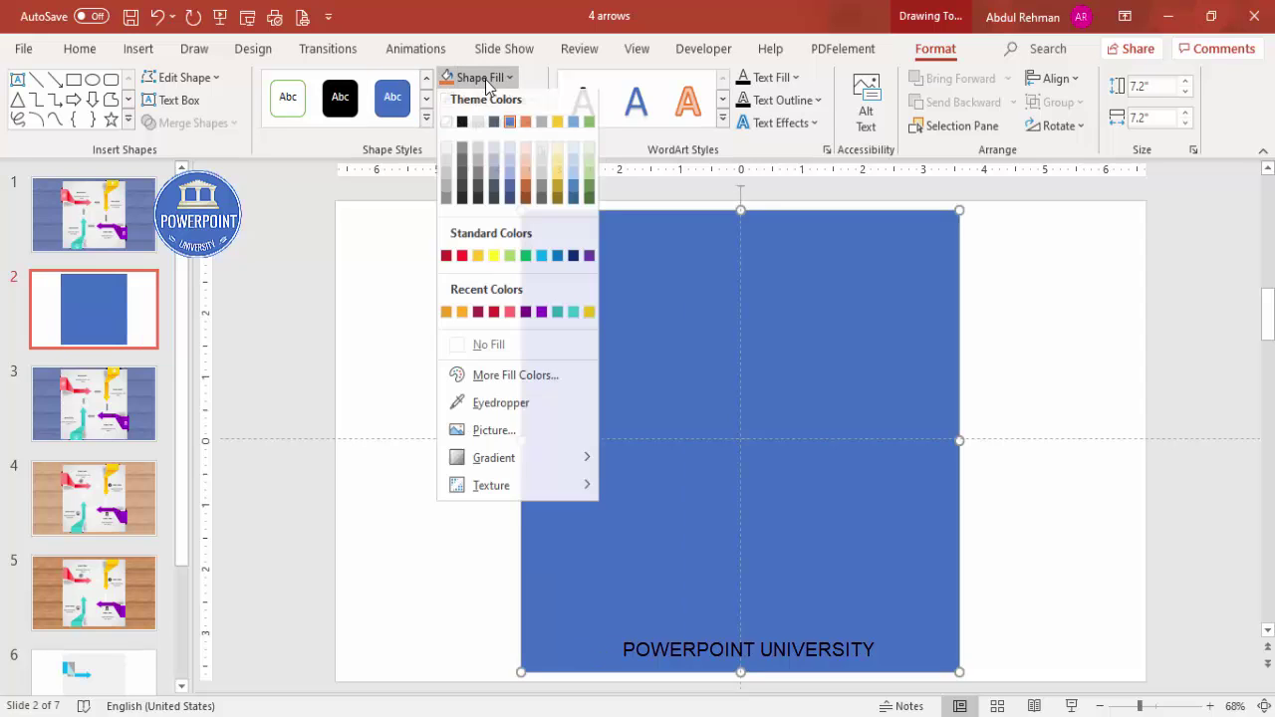
left_click(446, 177)
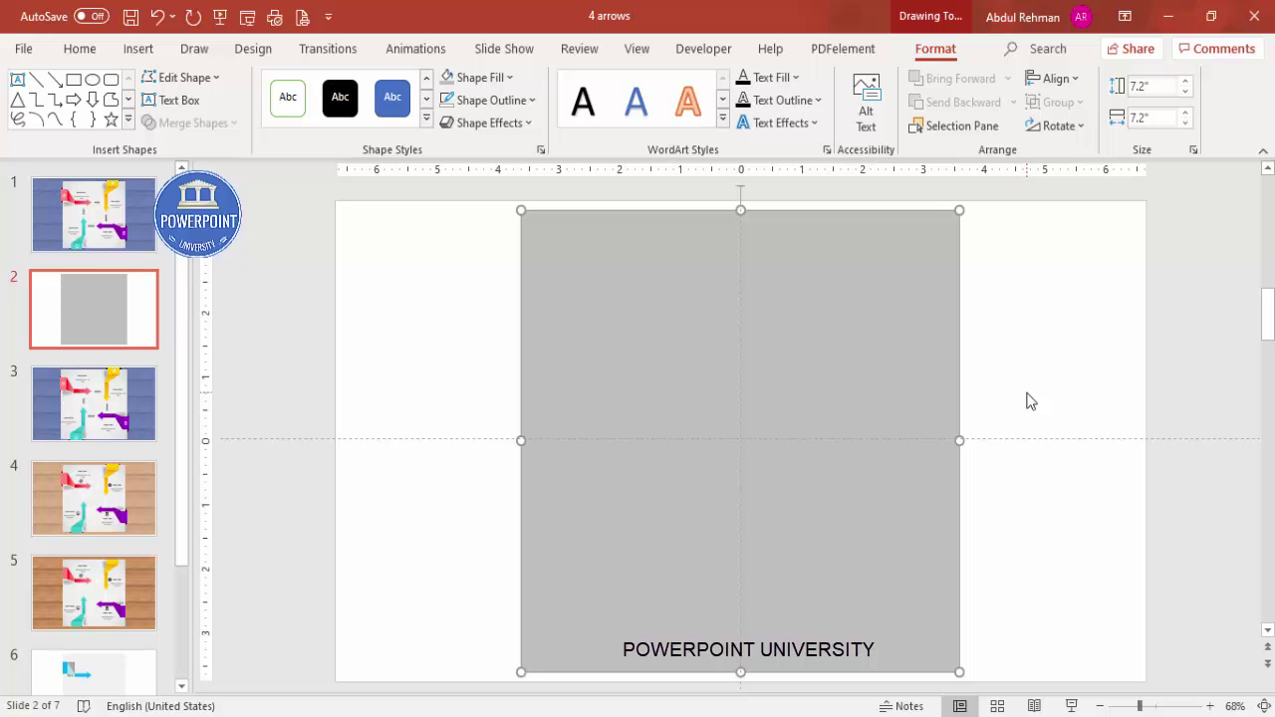
left_click(1030, 346)
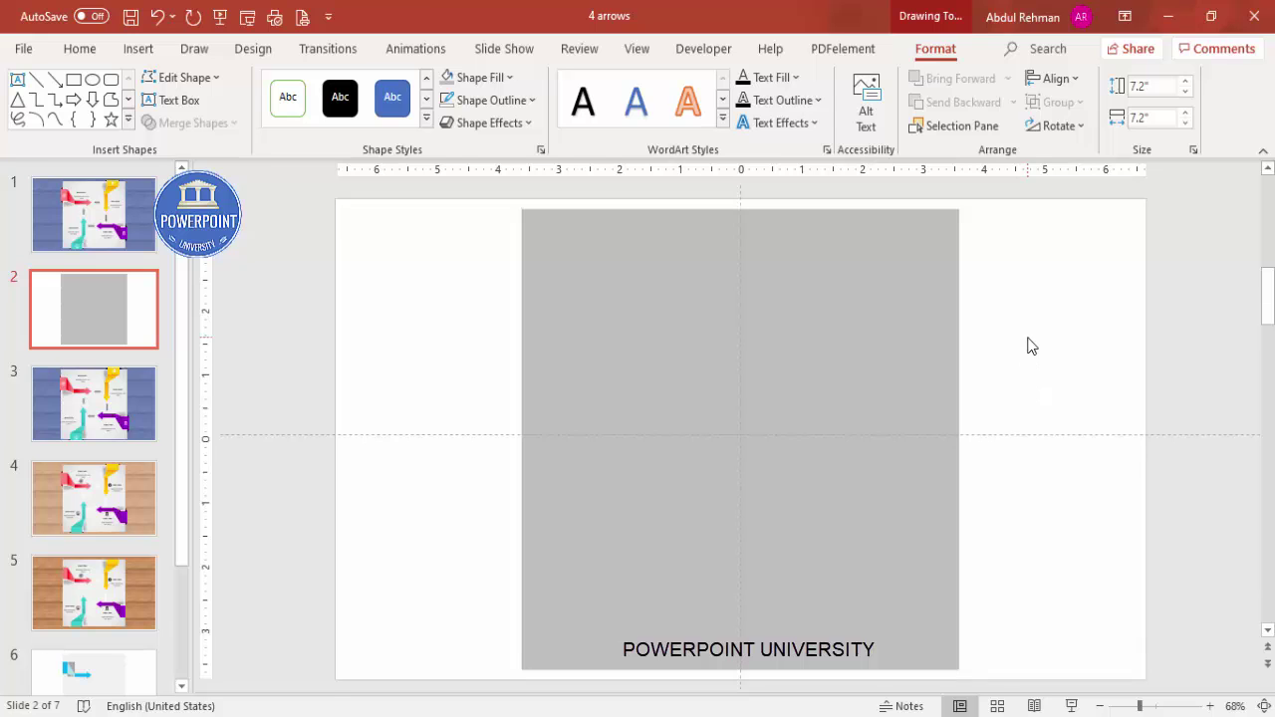
Step: Draw a small upright rectangle at the grey square's top-left edge
left_click(154, 49)
left_click(301, 137)
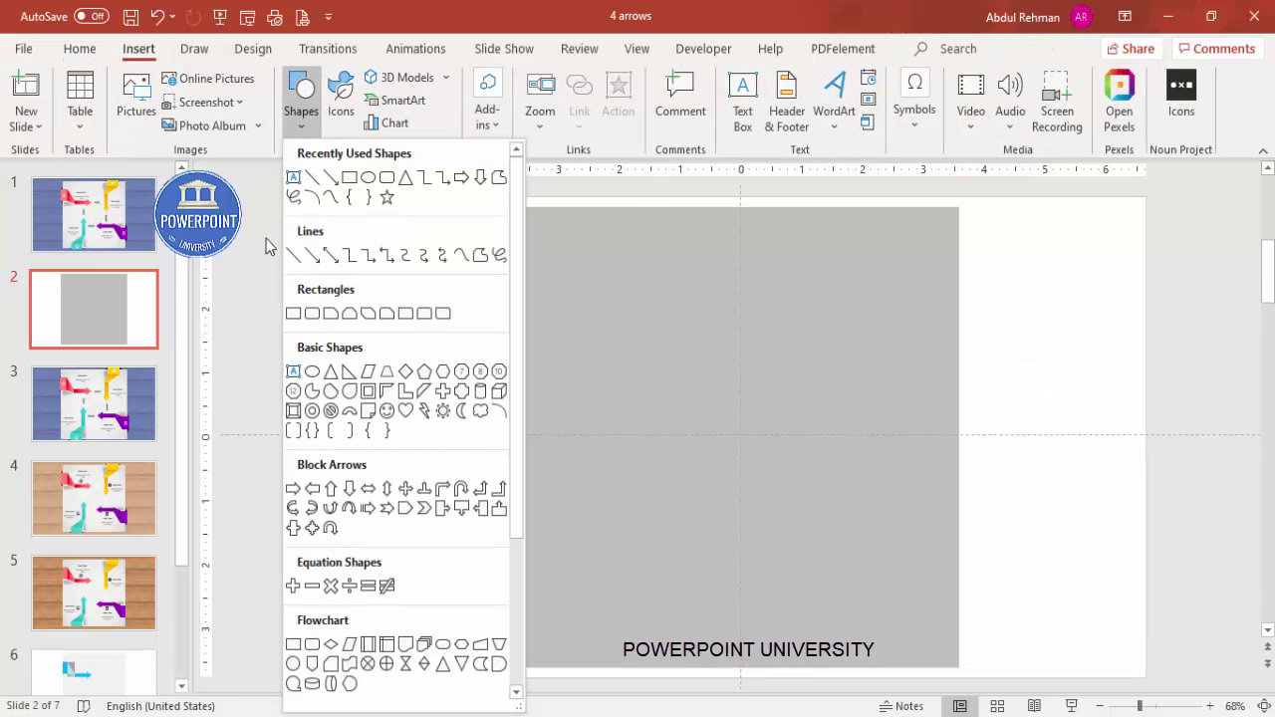
left_click(293, 314)
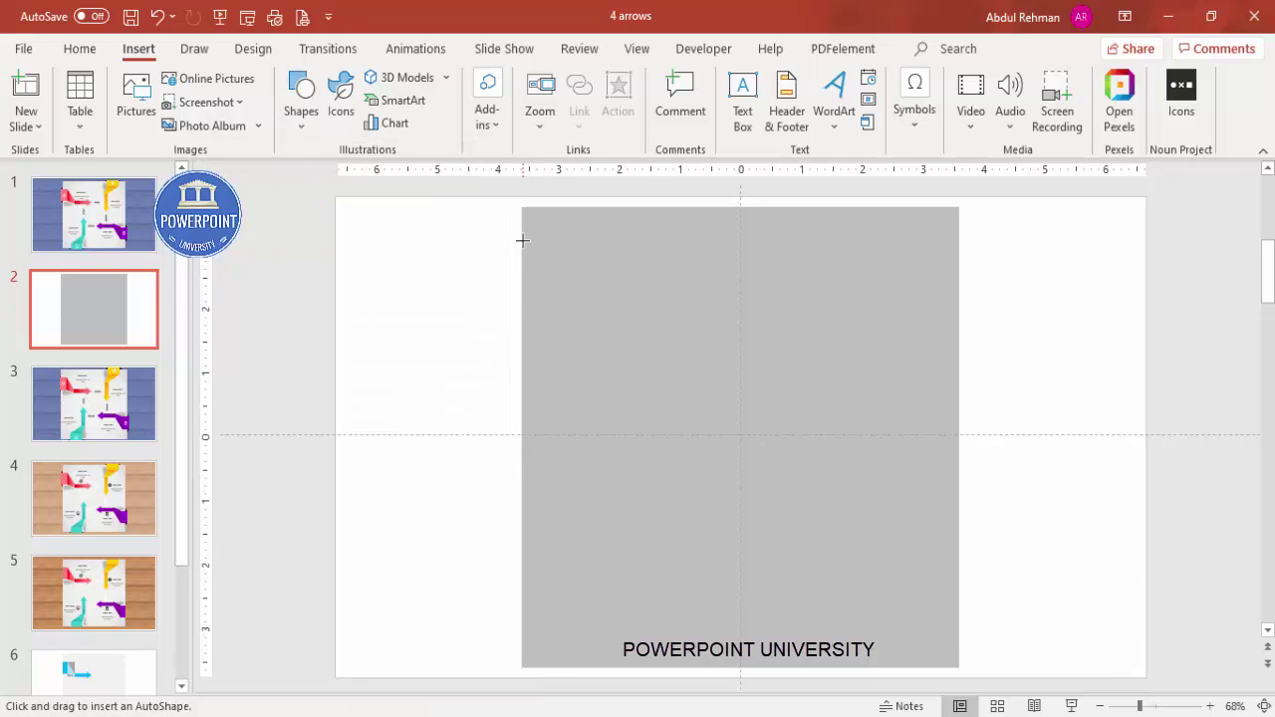
left_click_drag(522, 246, 559, 325)
Step: Set the small rectangle to no outline with a light blue fill
left_click(514, 100)
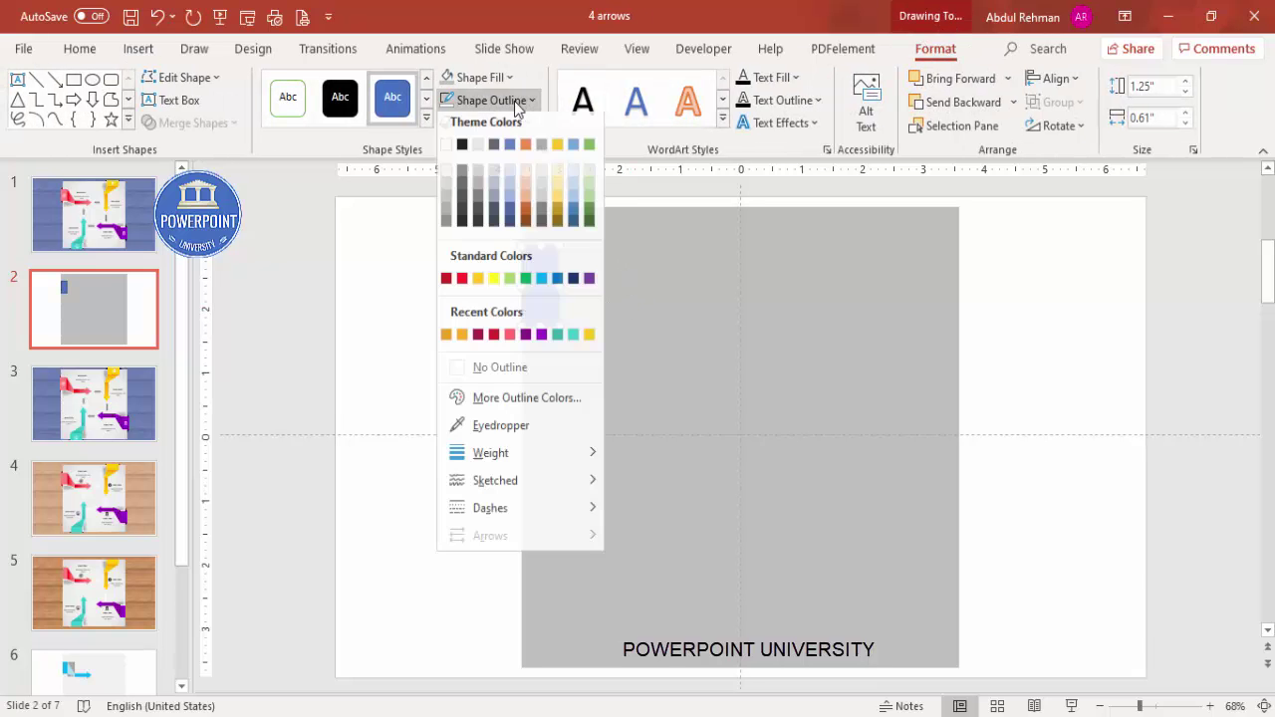
left_click(485, 375)
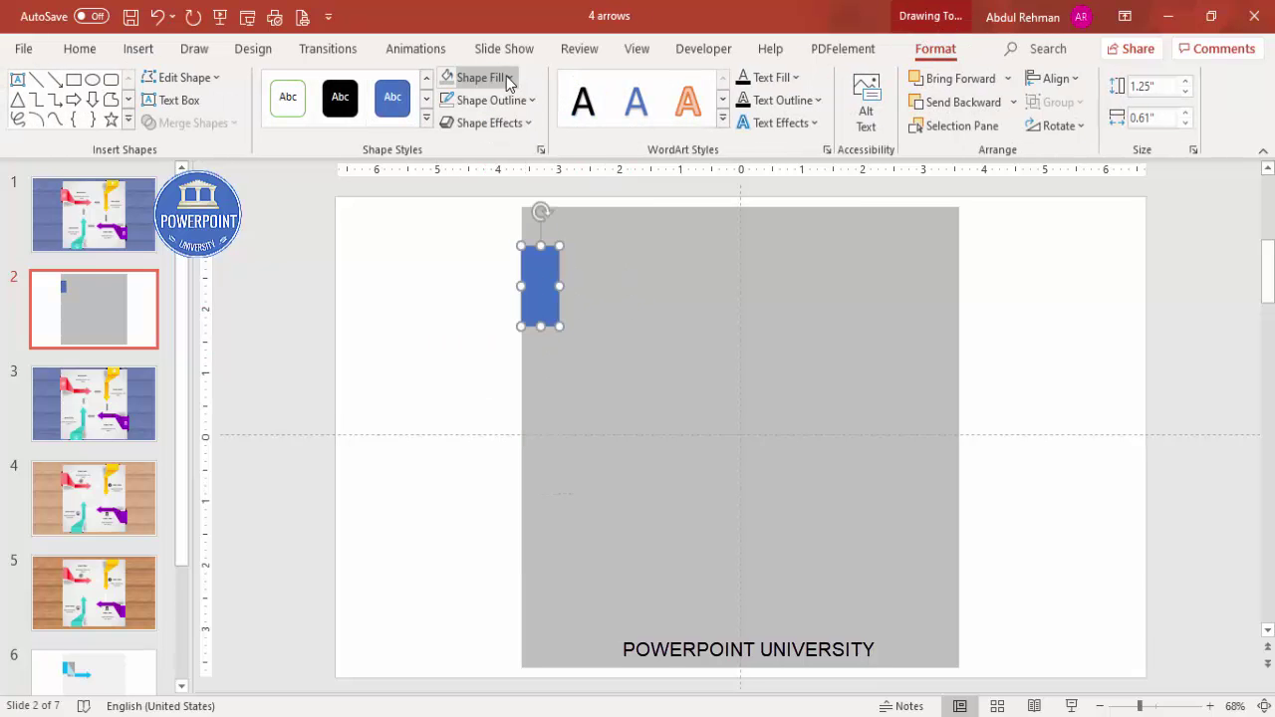
left_click(506, 77)
left_click(541, 261)
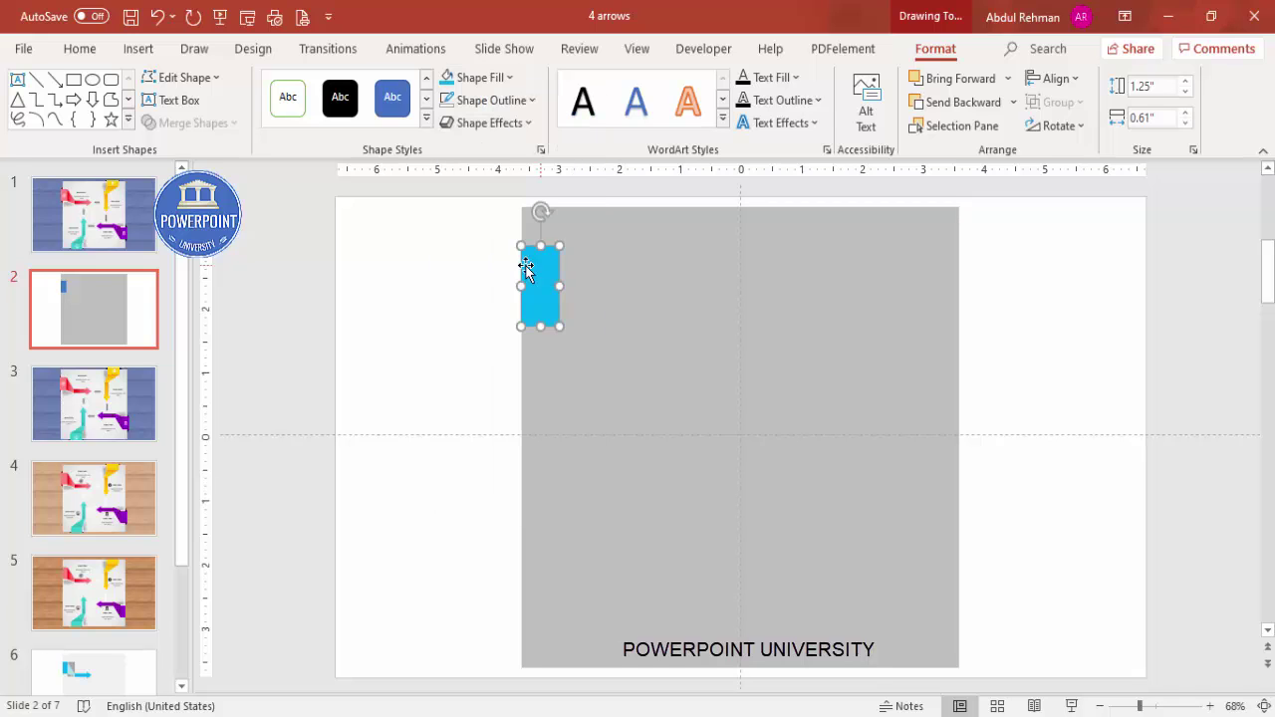
left_click(435, 296)
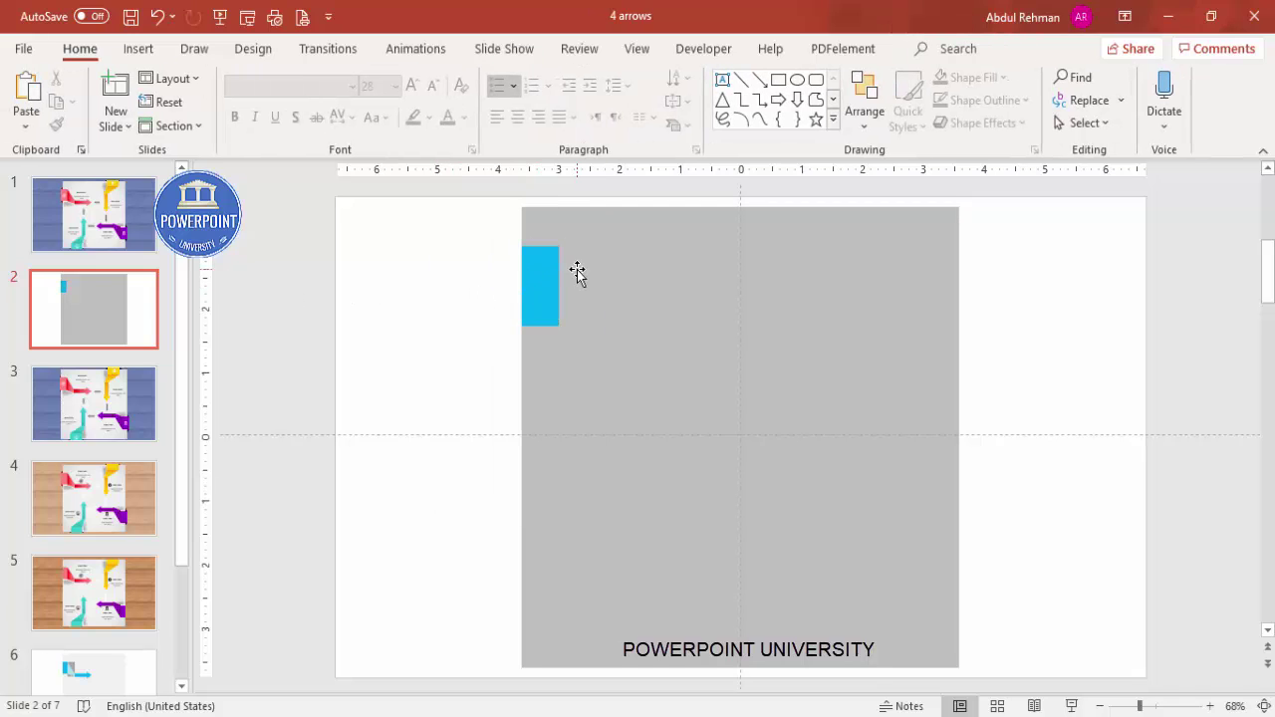
left_click(139, 49)
Step: Draw a right arrow beside the blue rectangle, level with it
left_click(301, 115)
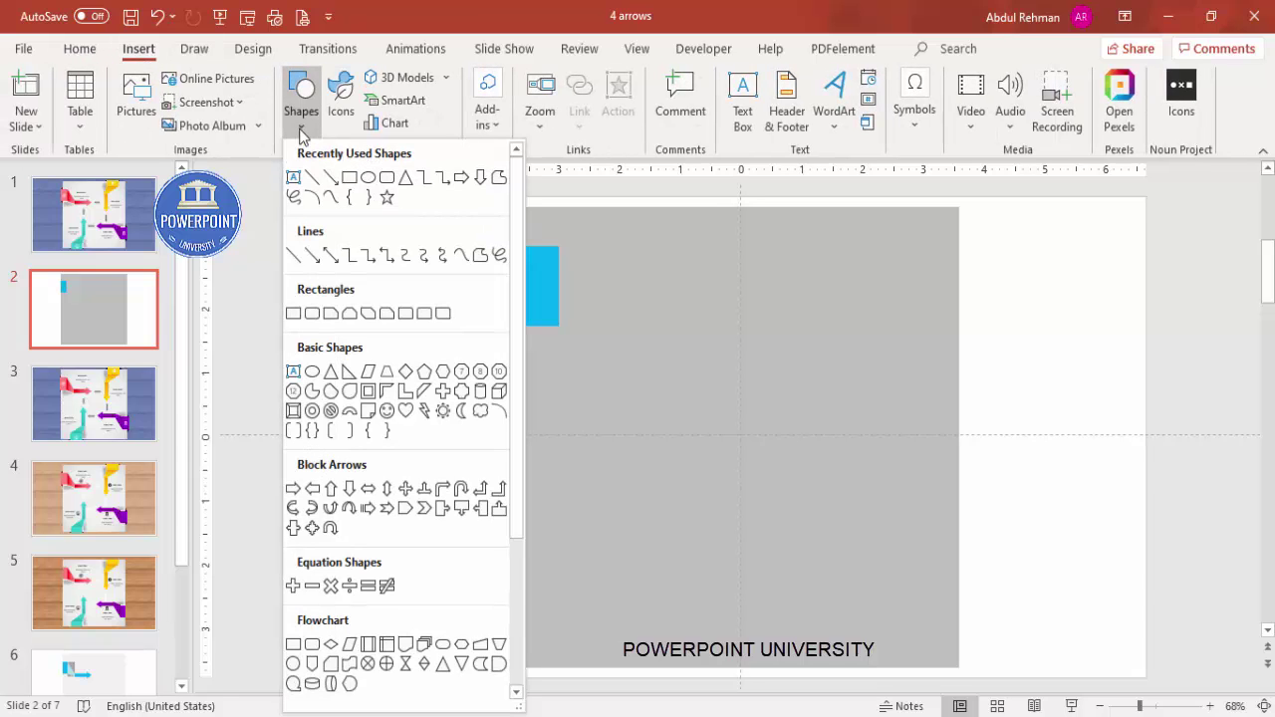
left_click(293, 489)
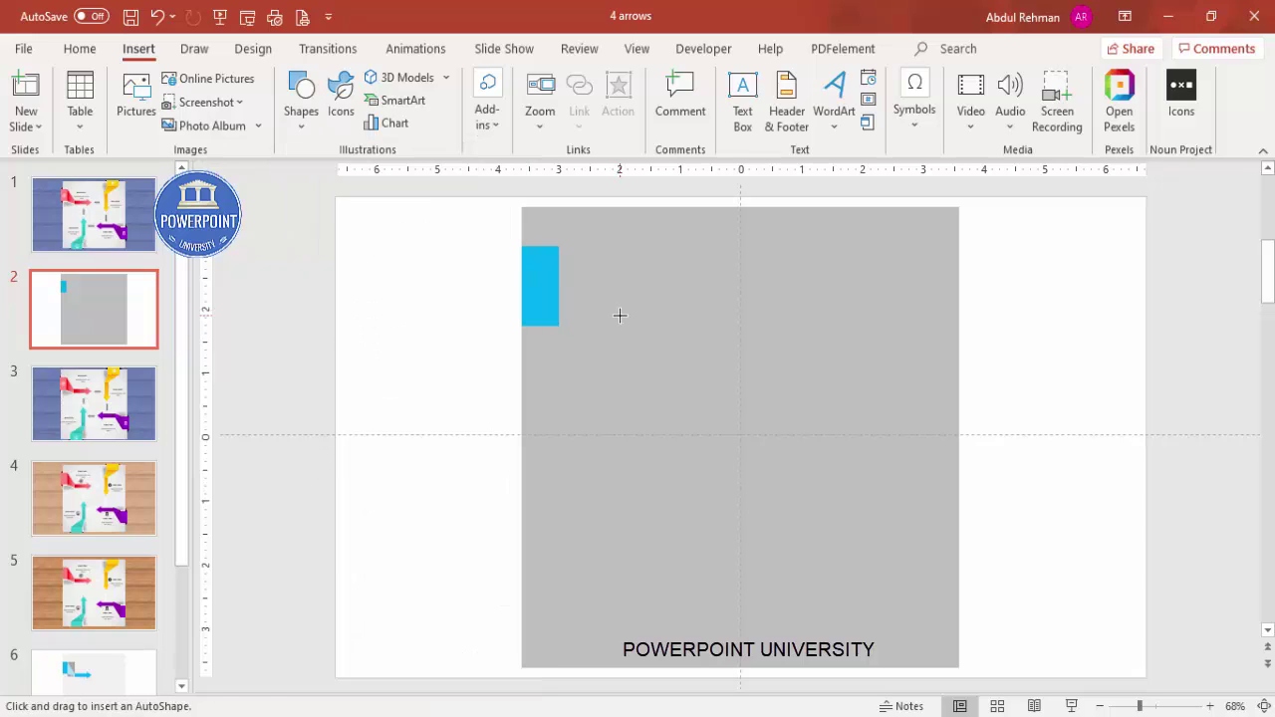
left_click_drag(620, 314, 733, 382)
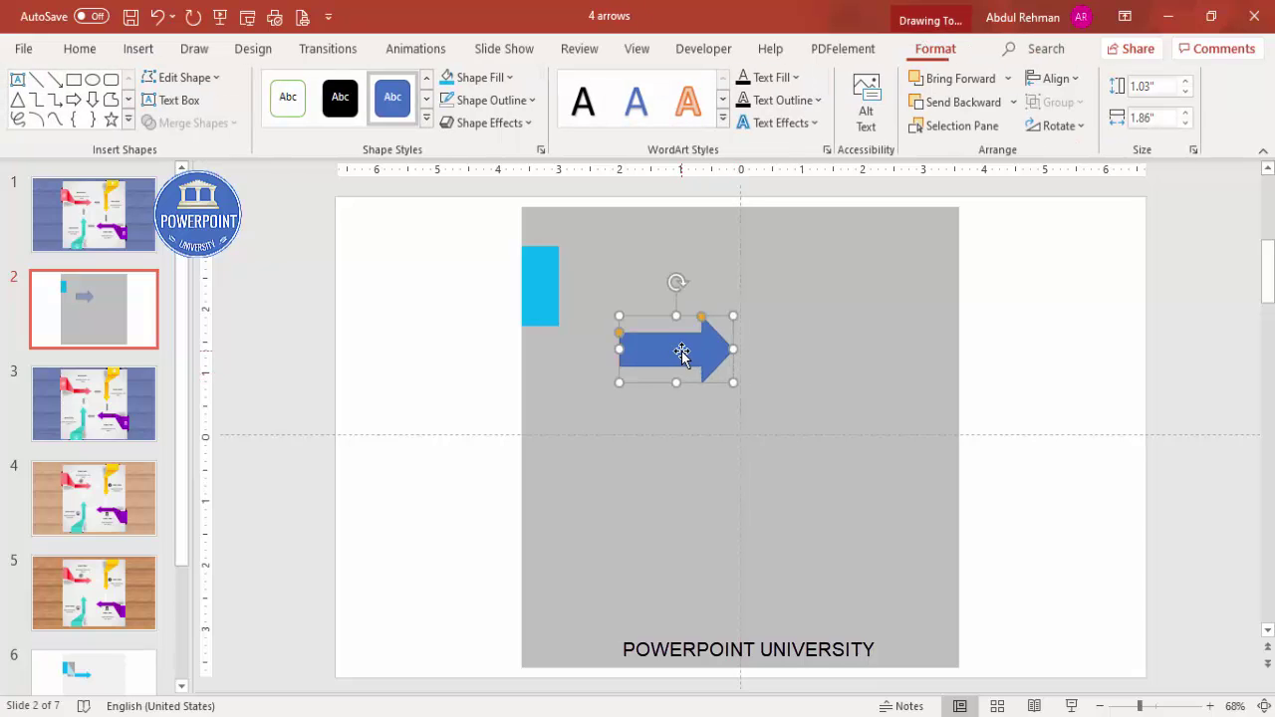
mouse_move(681, 350)
left_mouse_down()
mouse_move(663, 293)
mouse_move(673, 330)
left_mouse_up()
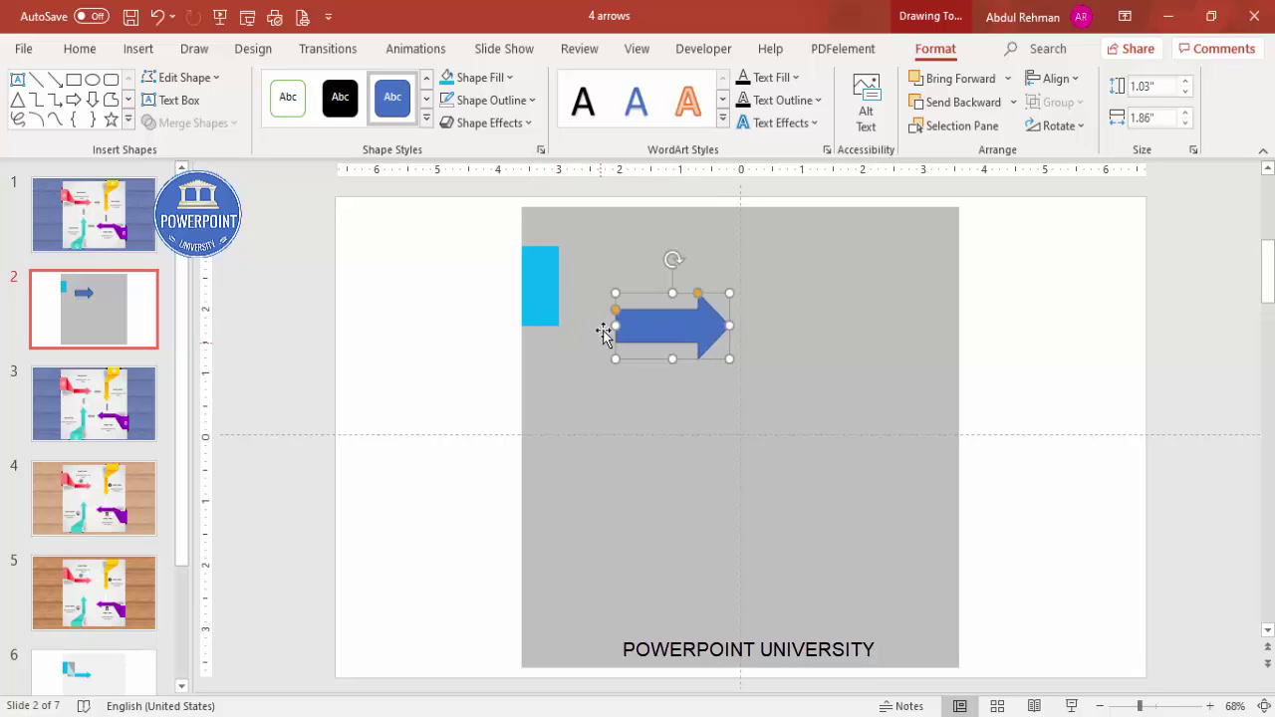
left_click(445, 309)
left_click(657, 320)
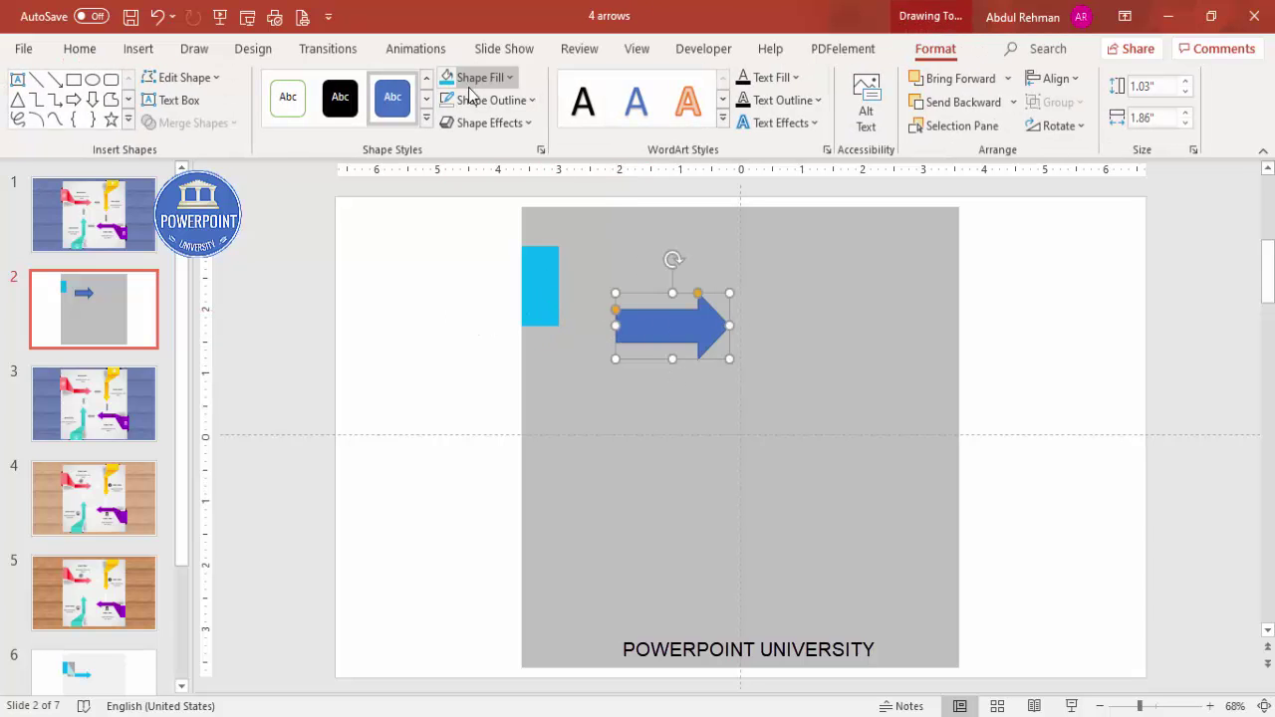
Step: Remove the arrow's outline, fill it cyan, and adjust its head and position
left_click(515, 101)
left_click(489, 373)
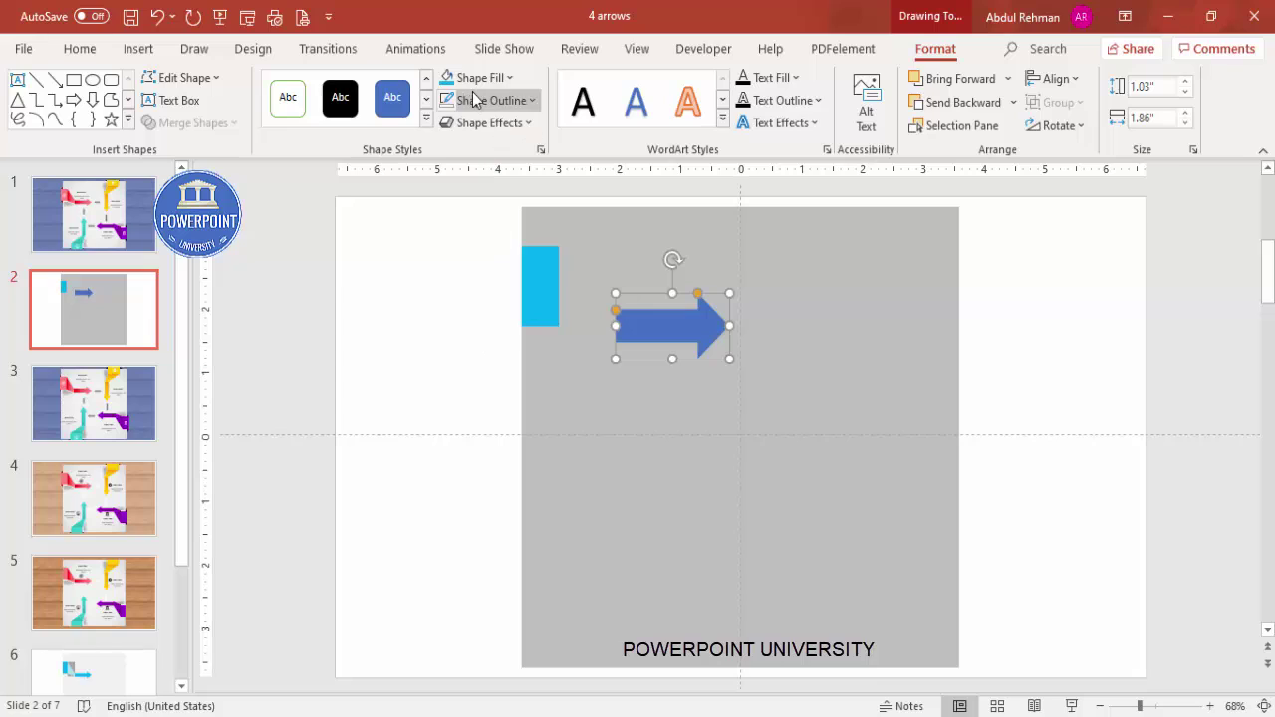
left_click(446, 78)
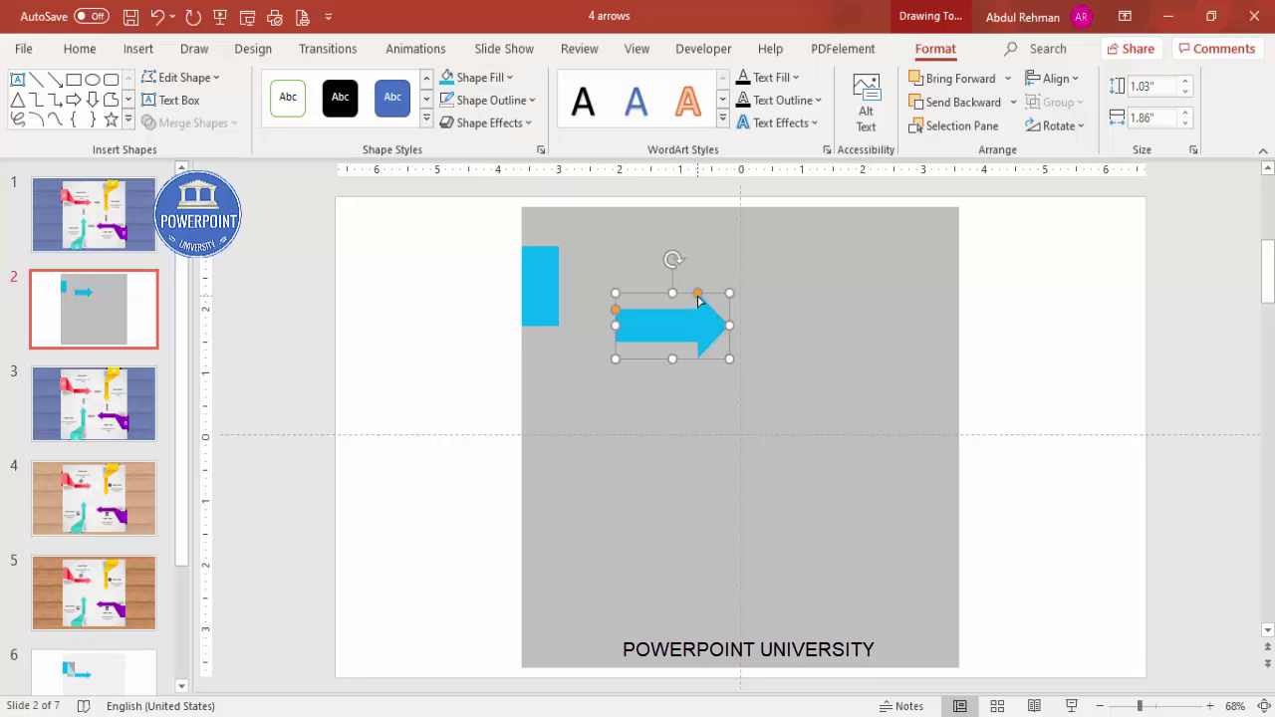
left_click_drag(697, 295, 695, 297)
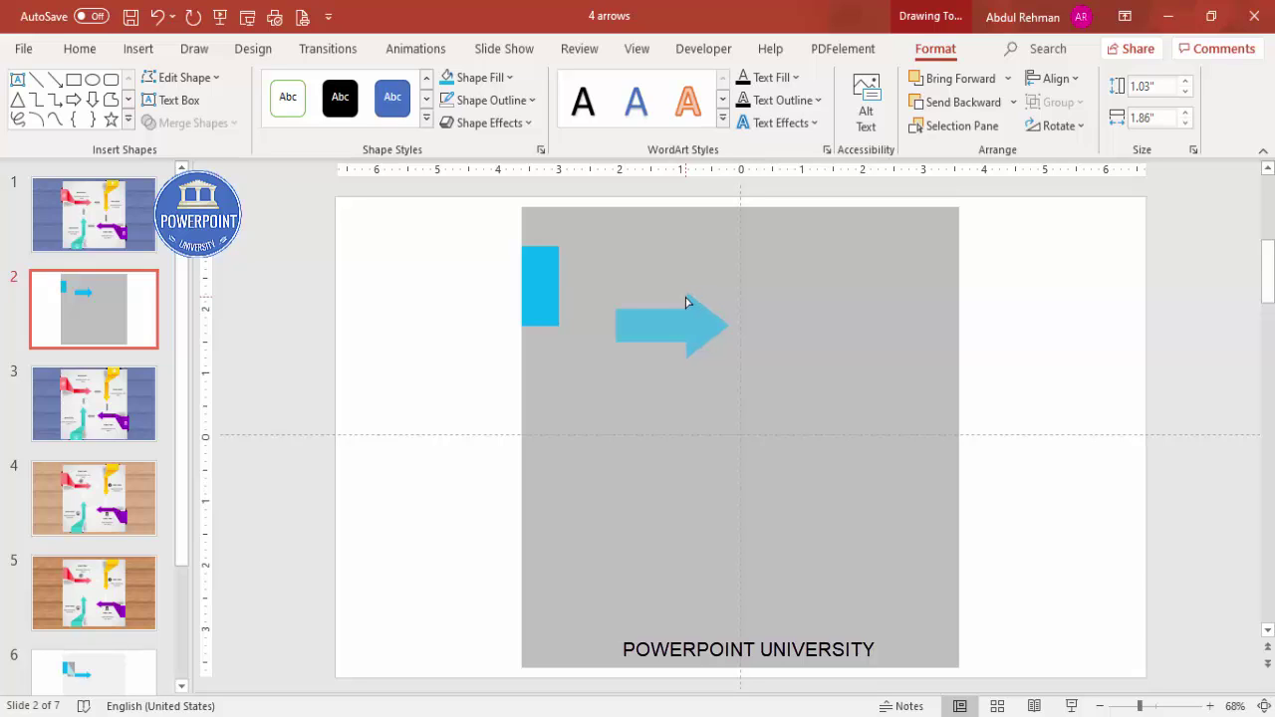
left_click_drag(687, 301, 669, 331)
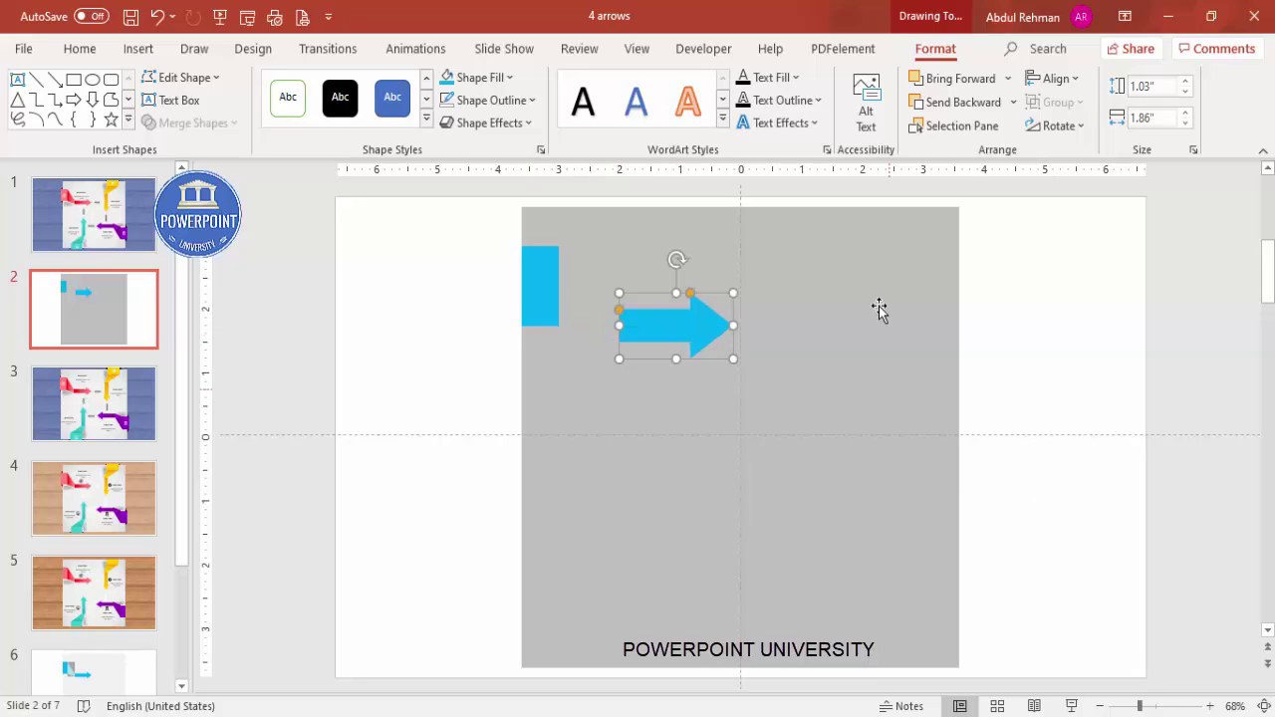
Step: Lighten the background square's fill to a pale near-white grey
left_click(632, 418)
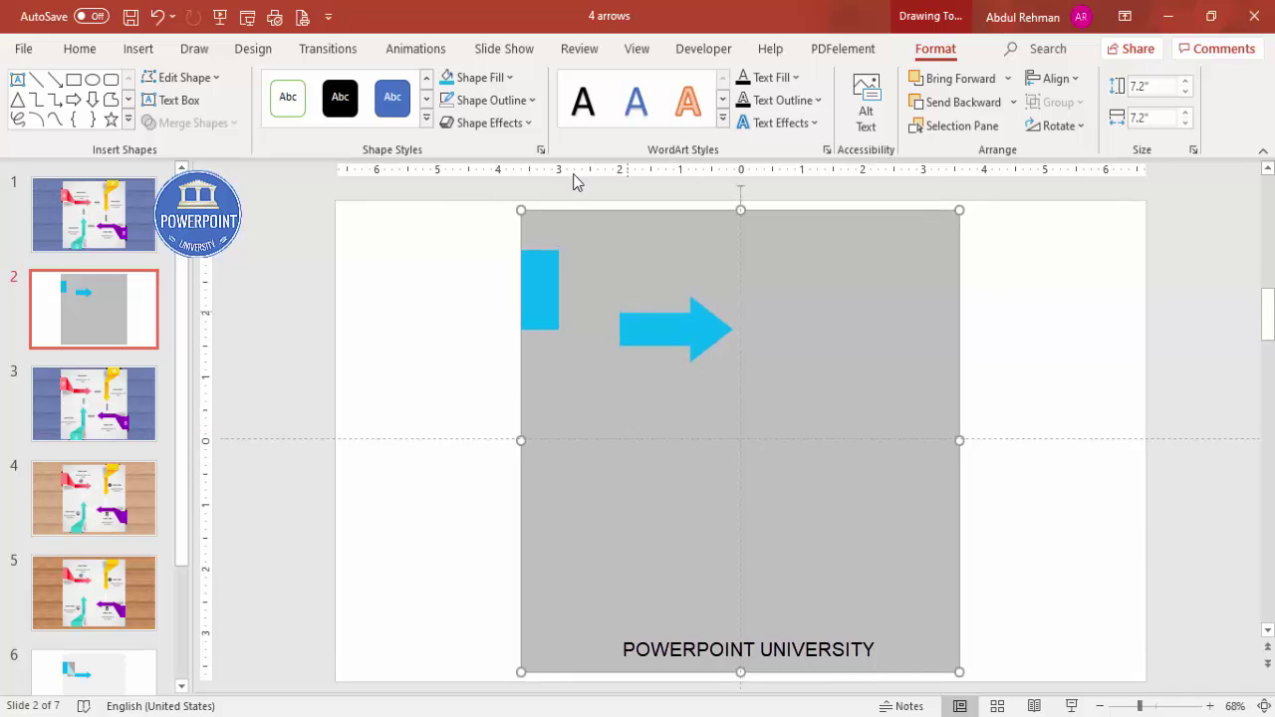
left_click(482, 78)
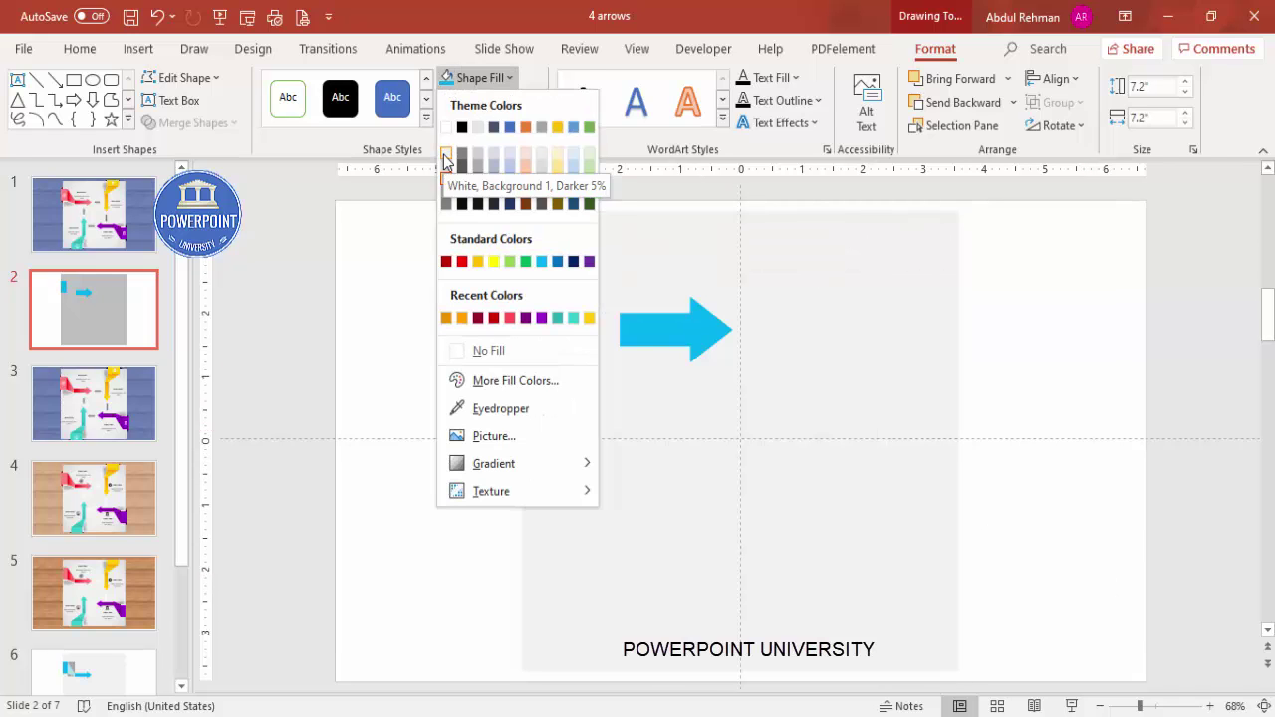
left_click(445, 162)
left_click(1051, 587)
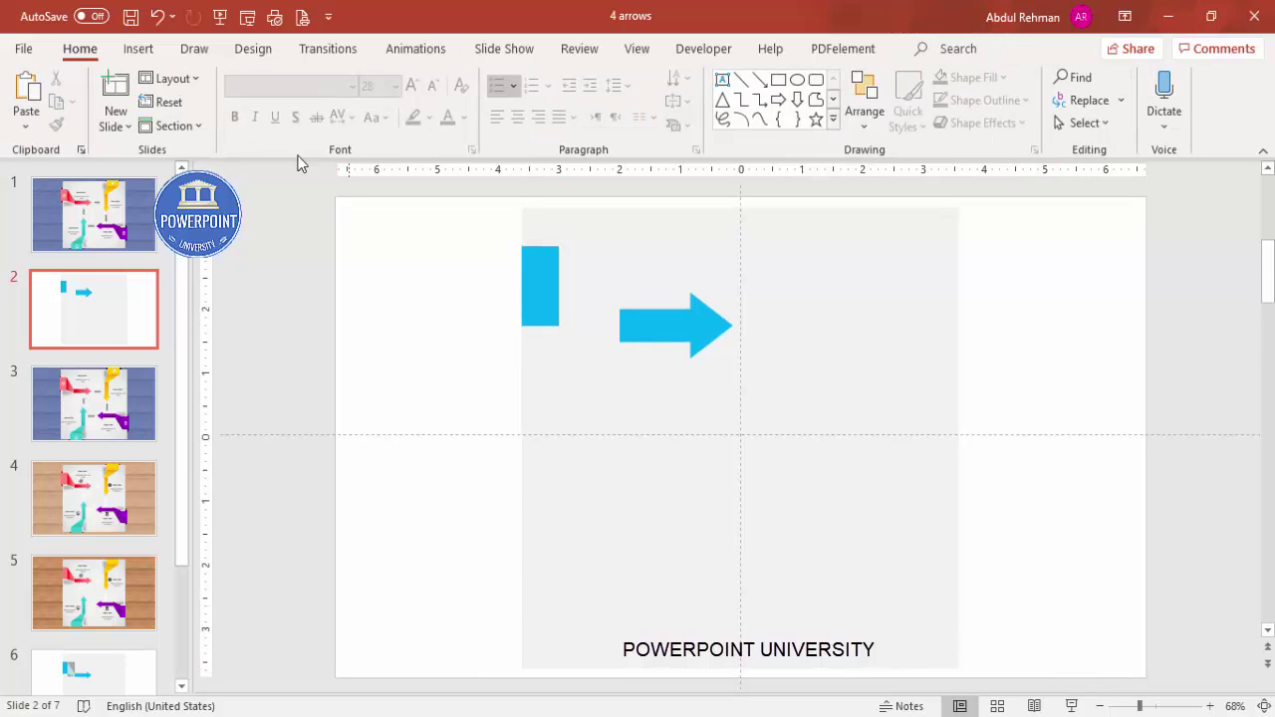
left_click(138, 49)
Step: Draw a rectangle over the bar-arrow joint, stretched to the arrow's lower edge
left_click(300, 105)
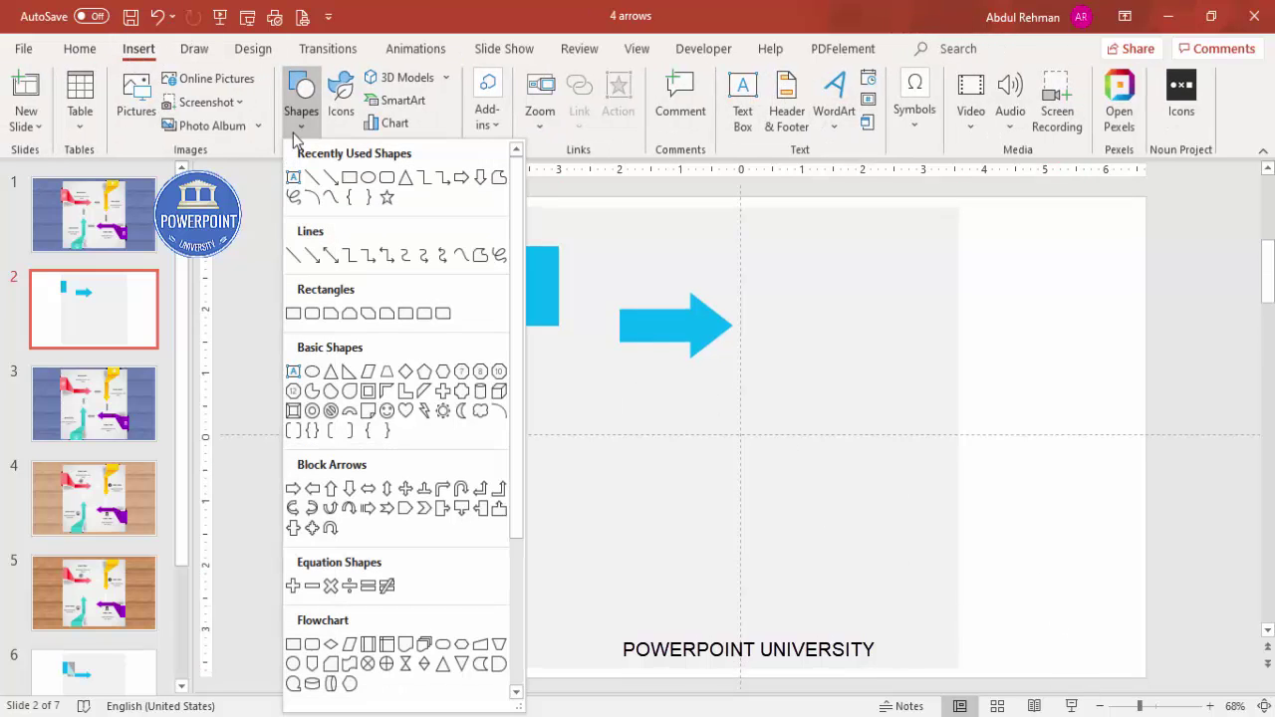
left_click(295, 309)
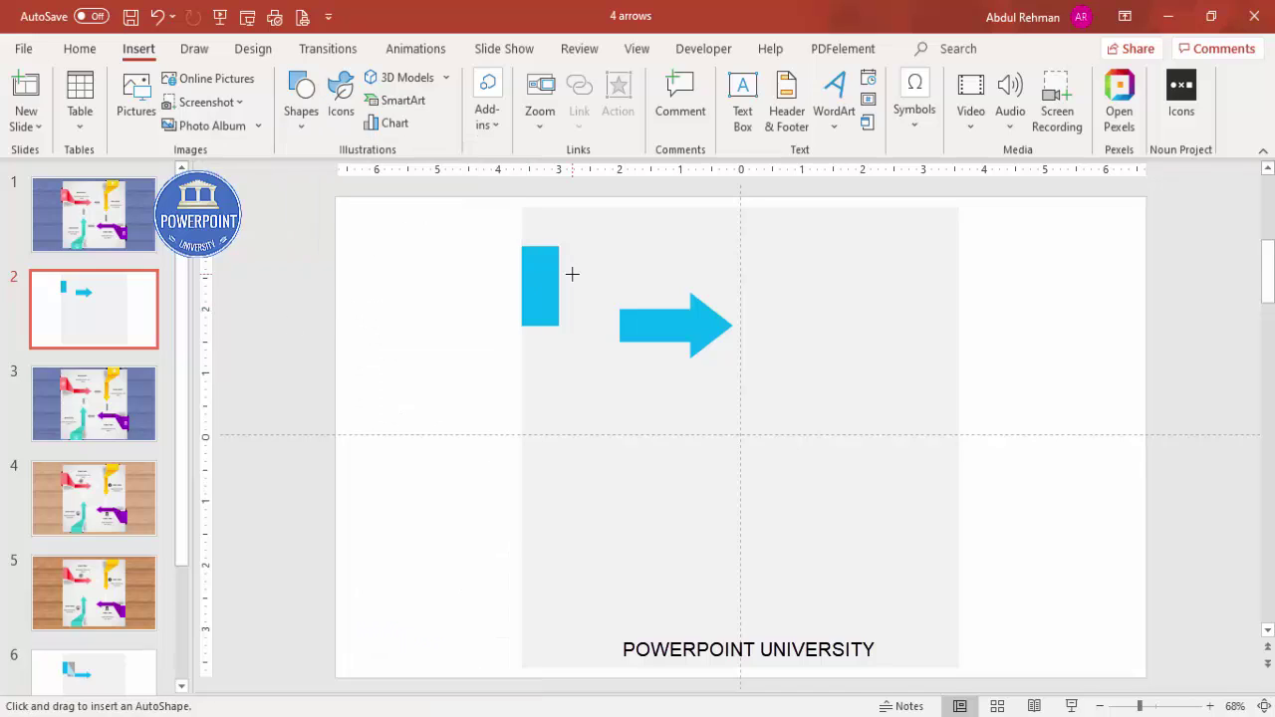
mouse_move(619, 341)
left_mouse_down()
mouse_move(607, 273)
mouse_move(558, 246)
left_mouse_up()
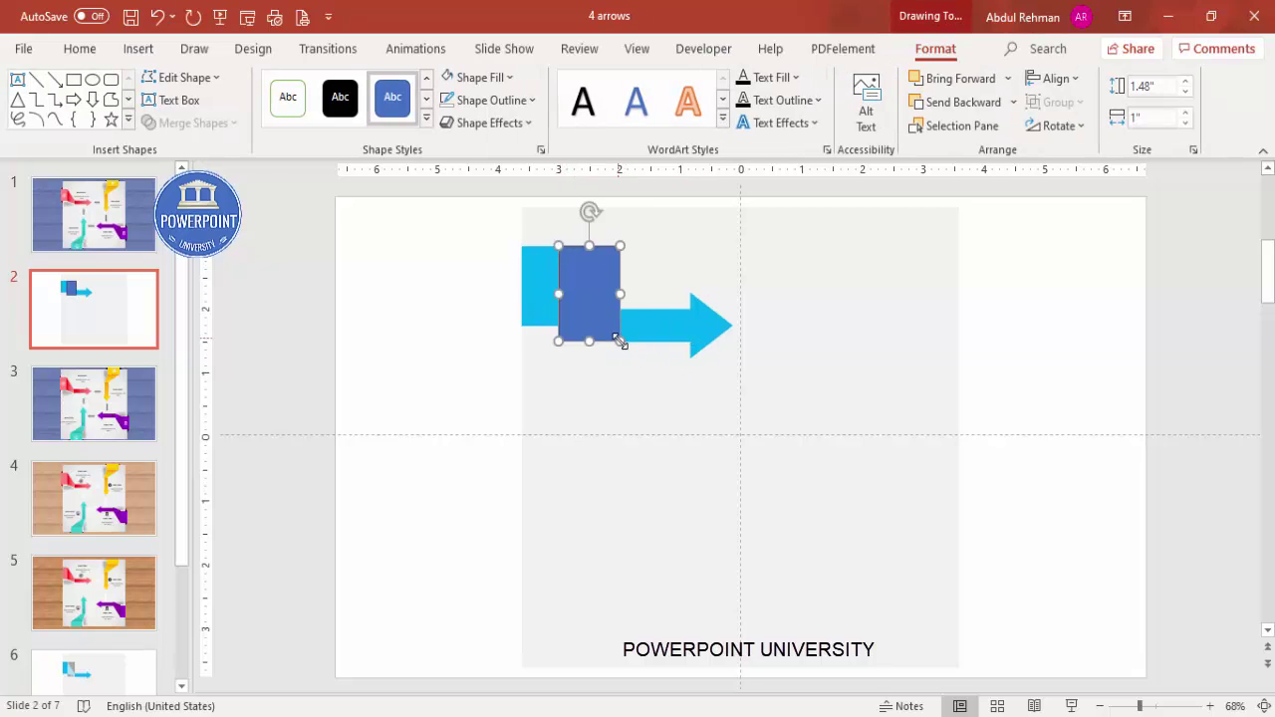
left_click(1163, 707)
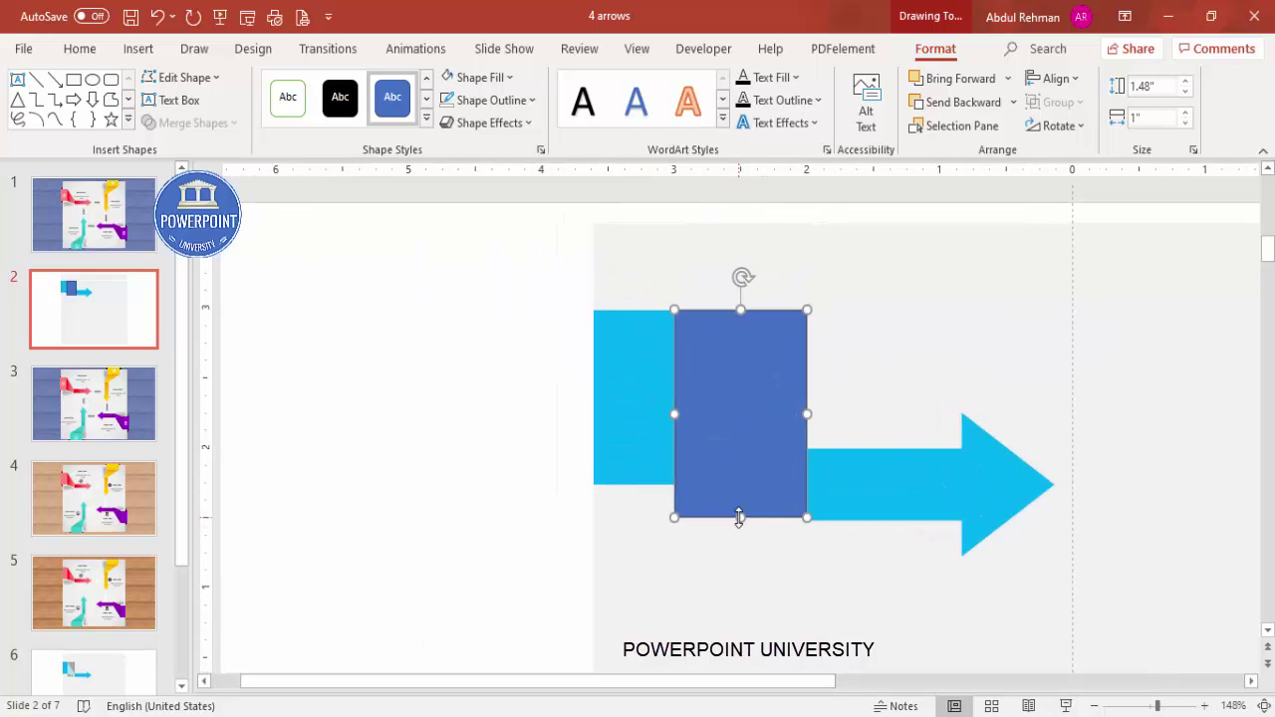
left_click_drag(739, 516, 737, 520)
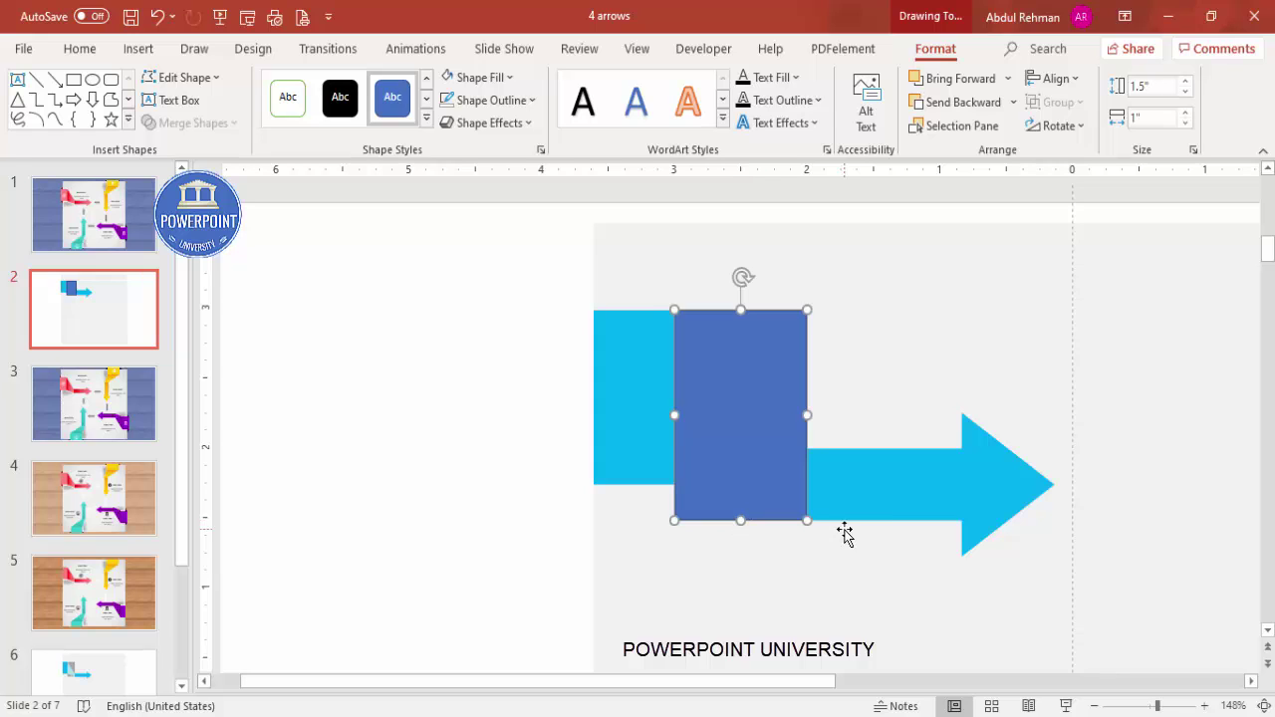
left_click(513, 521)
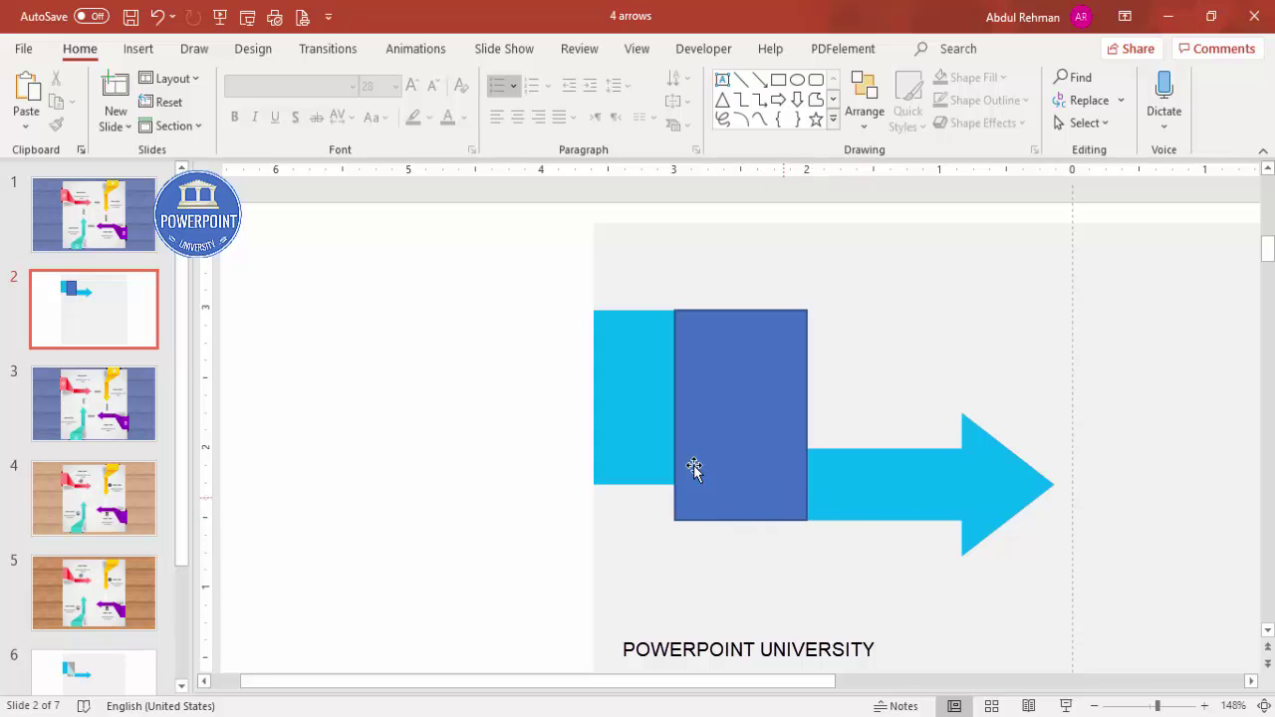
Step: Give the 1.5" by 1" joint rectangle no outline and a grey fill
left_click(731, 330)
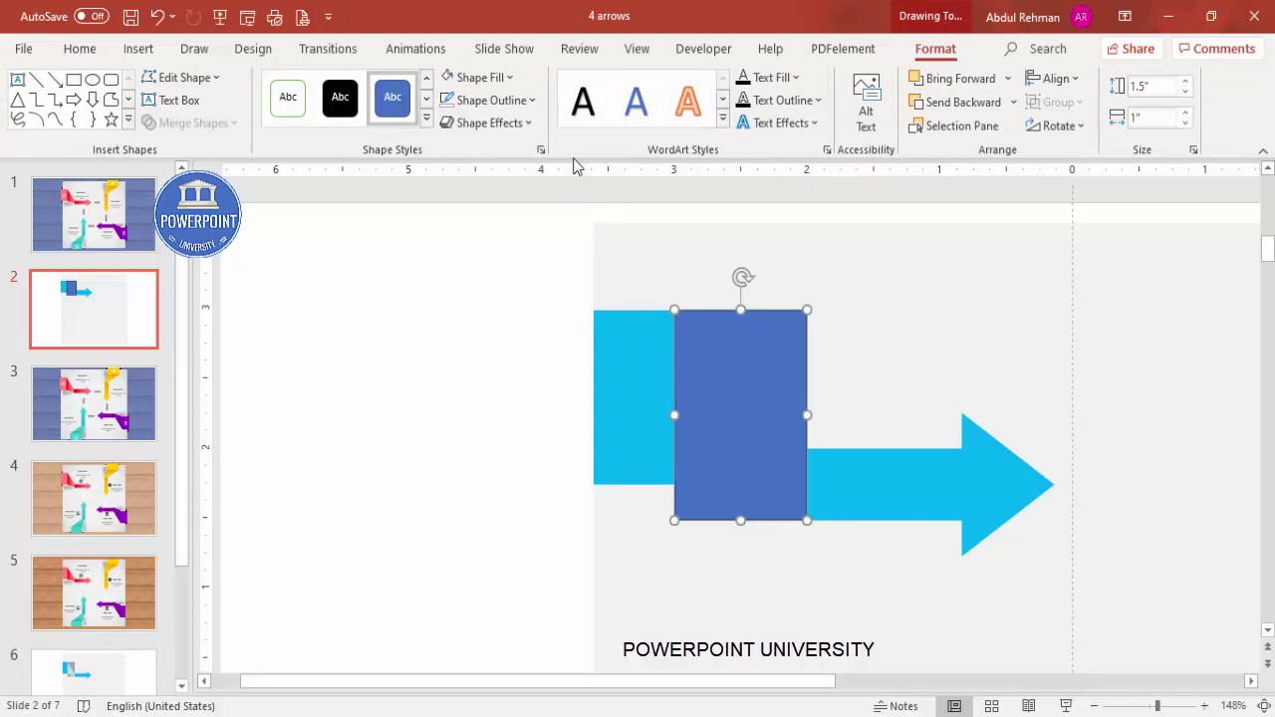
left_click(532, 101)
left_click(522, 373)
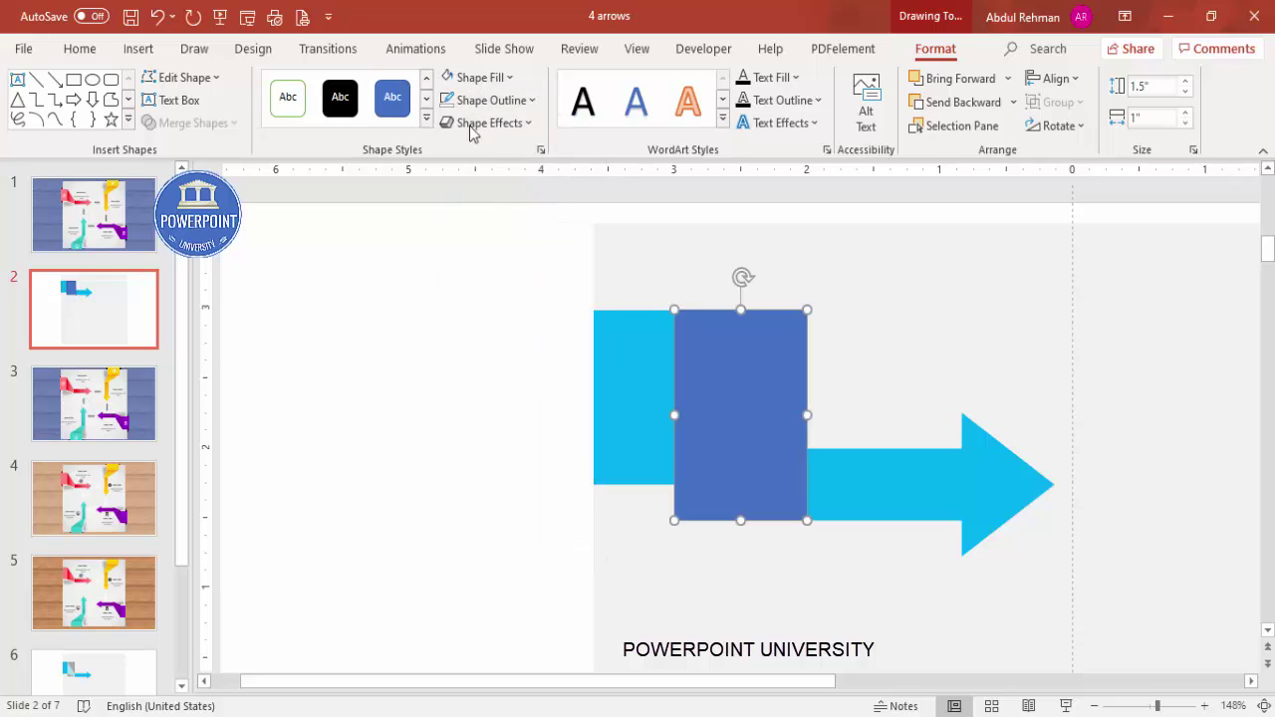
left_click(486, 78)
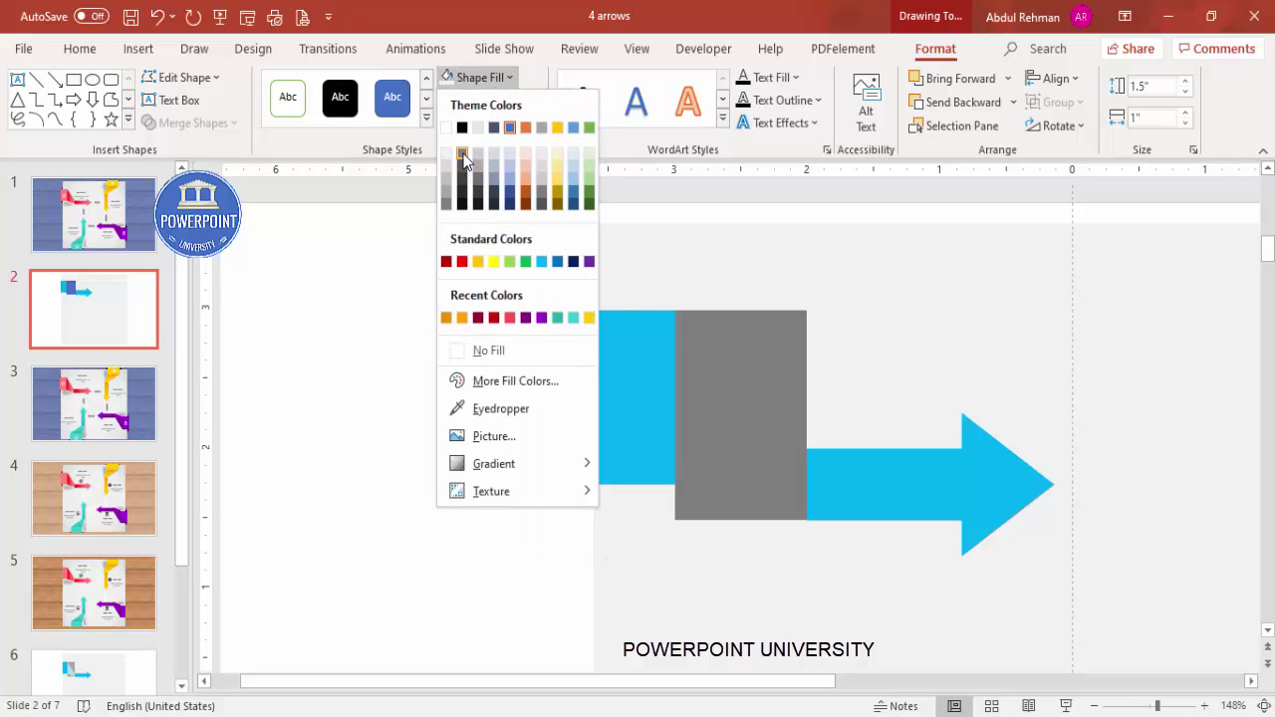
left_click(463, 156)
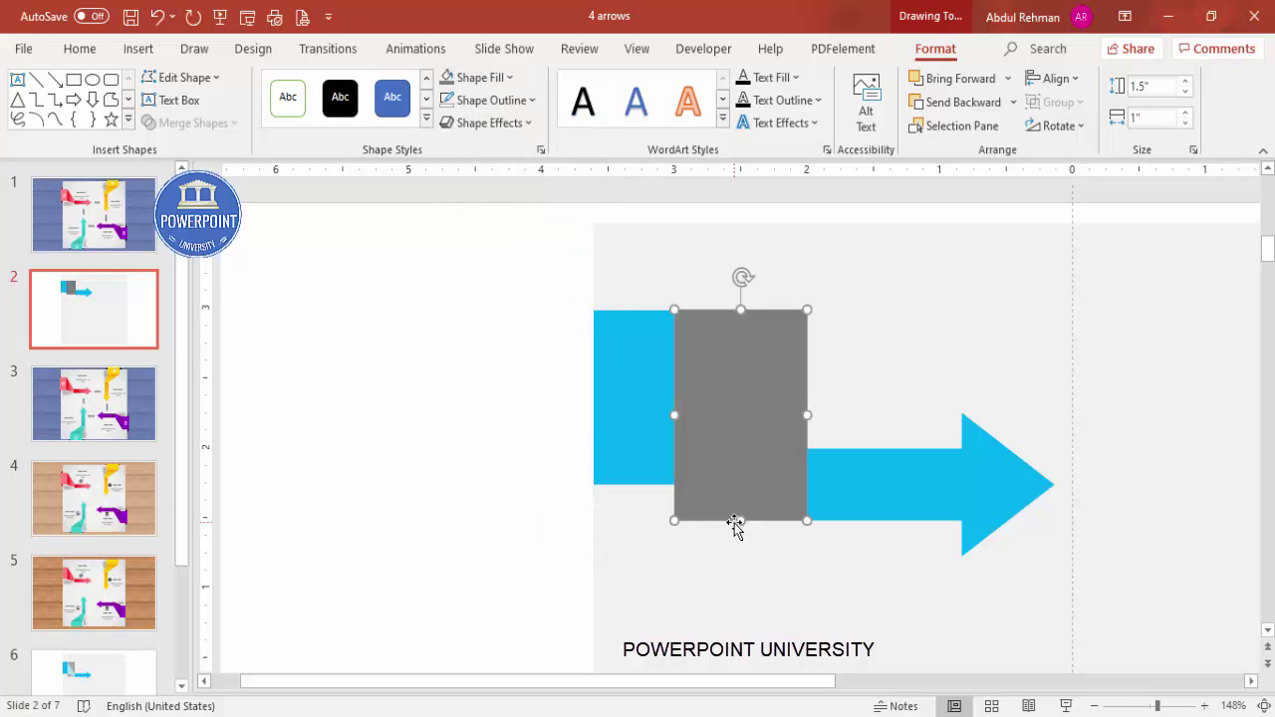
left_click(508, 454)
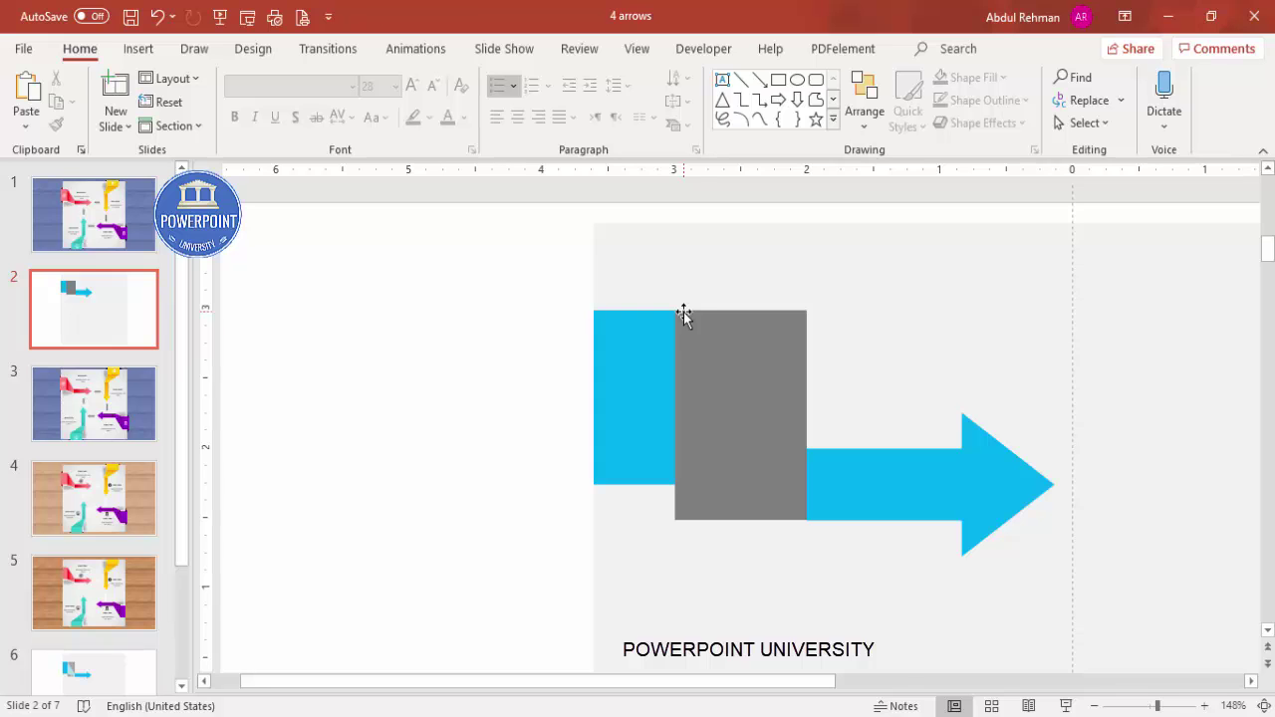
Step: Draw a right triangle along the grey rectangle's bottom edge
left_click(142, 52)
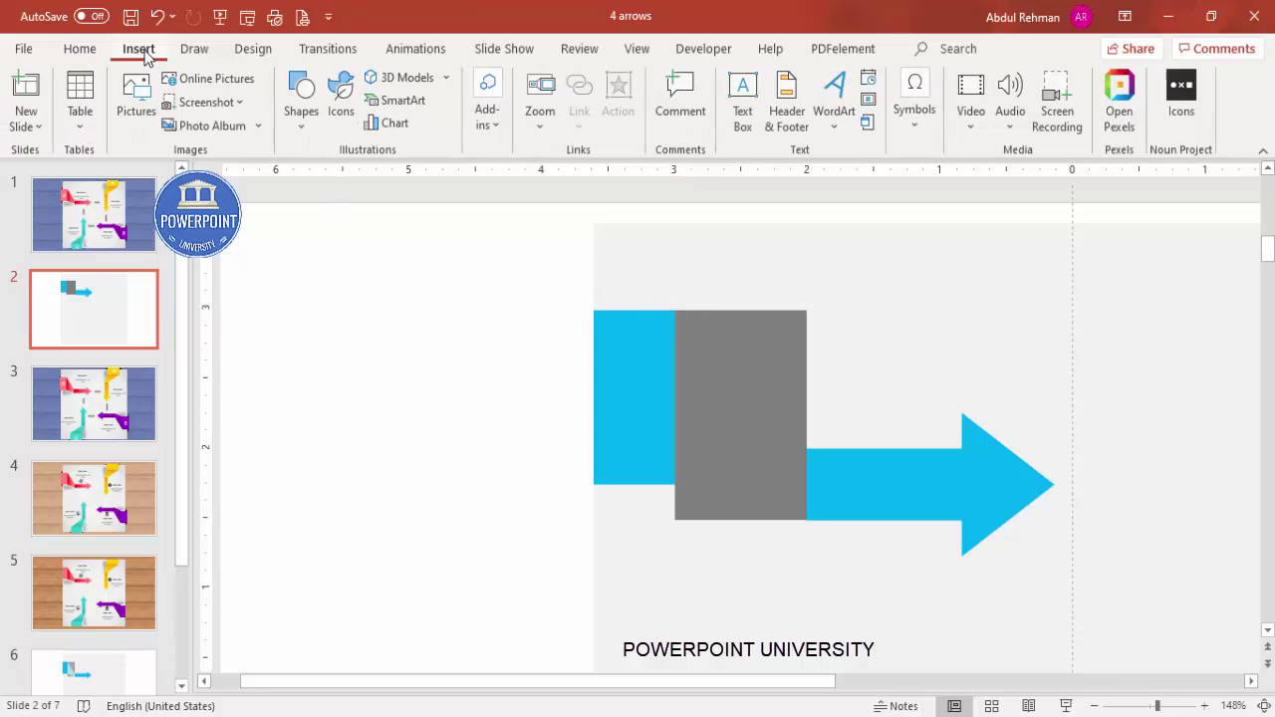
left_click(301, 105)
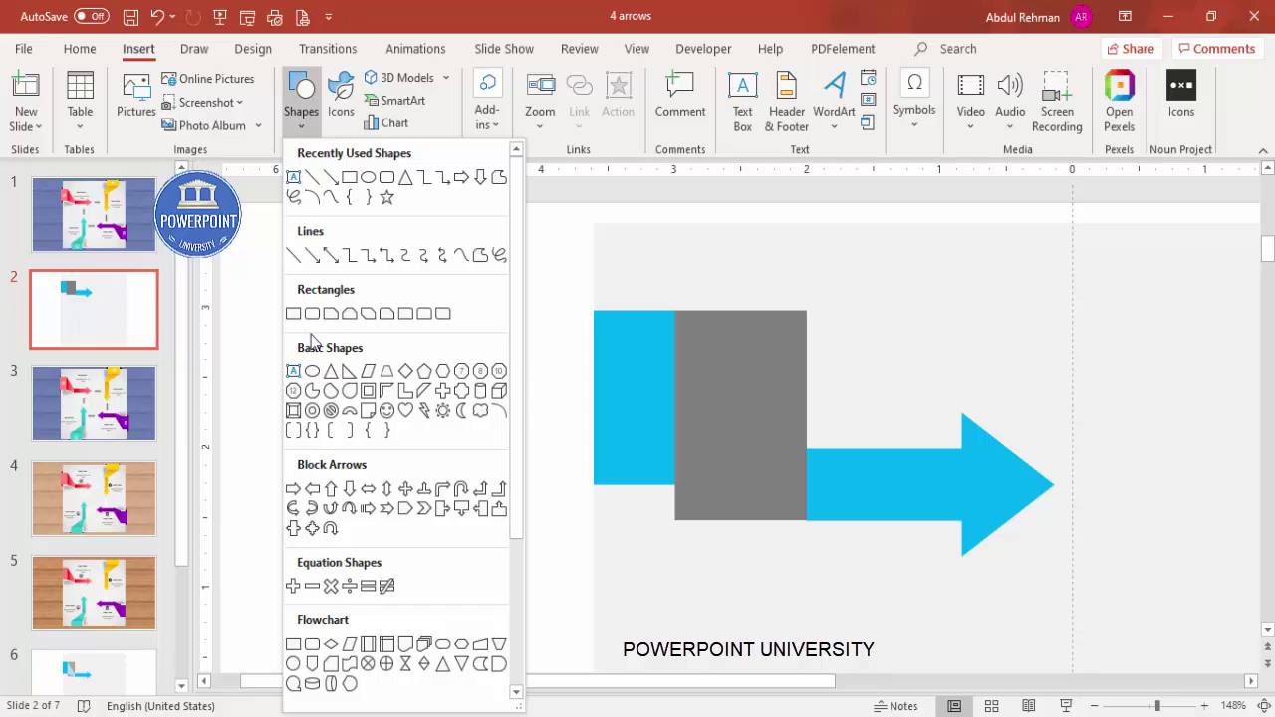
left_click(349, 373)
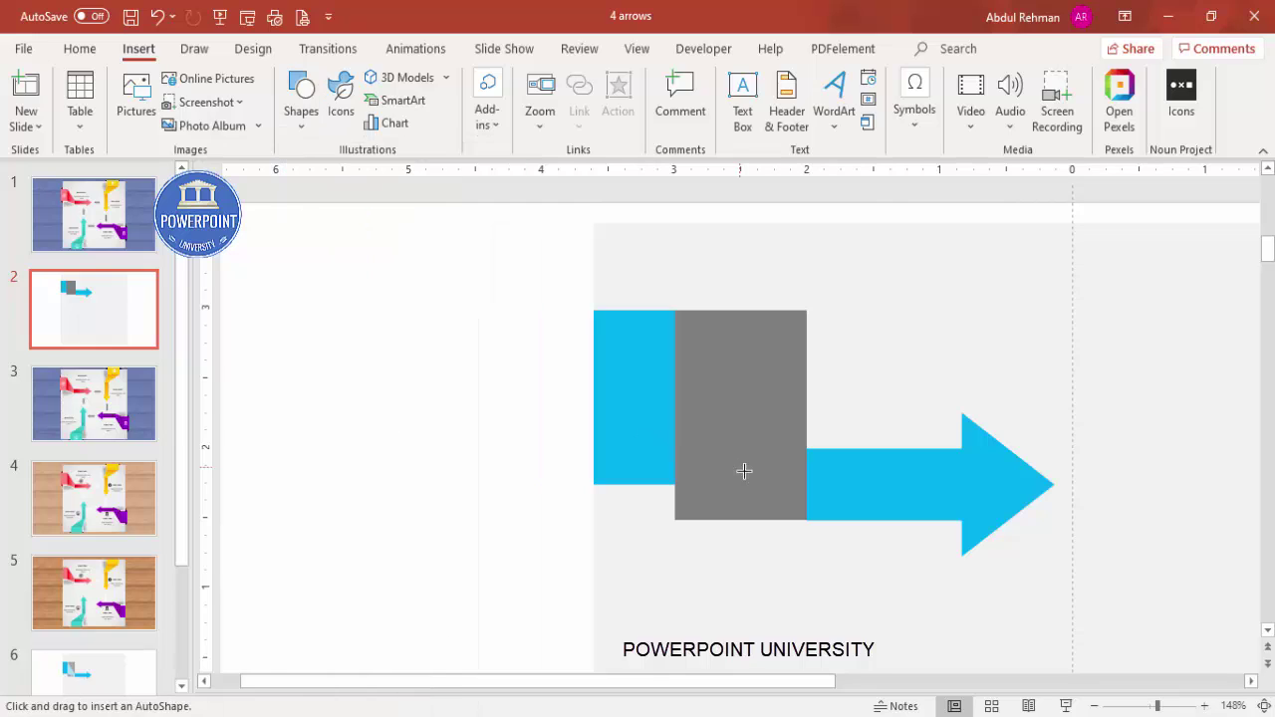
left_click_drag(803, 518, 673, 485)
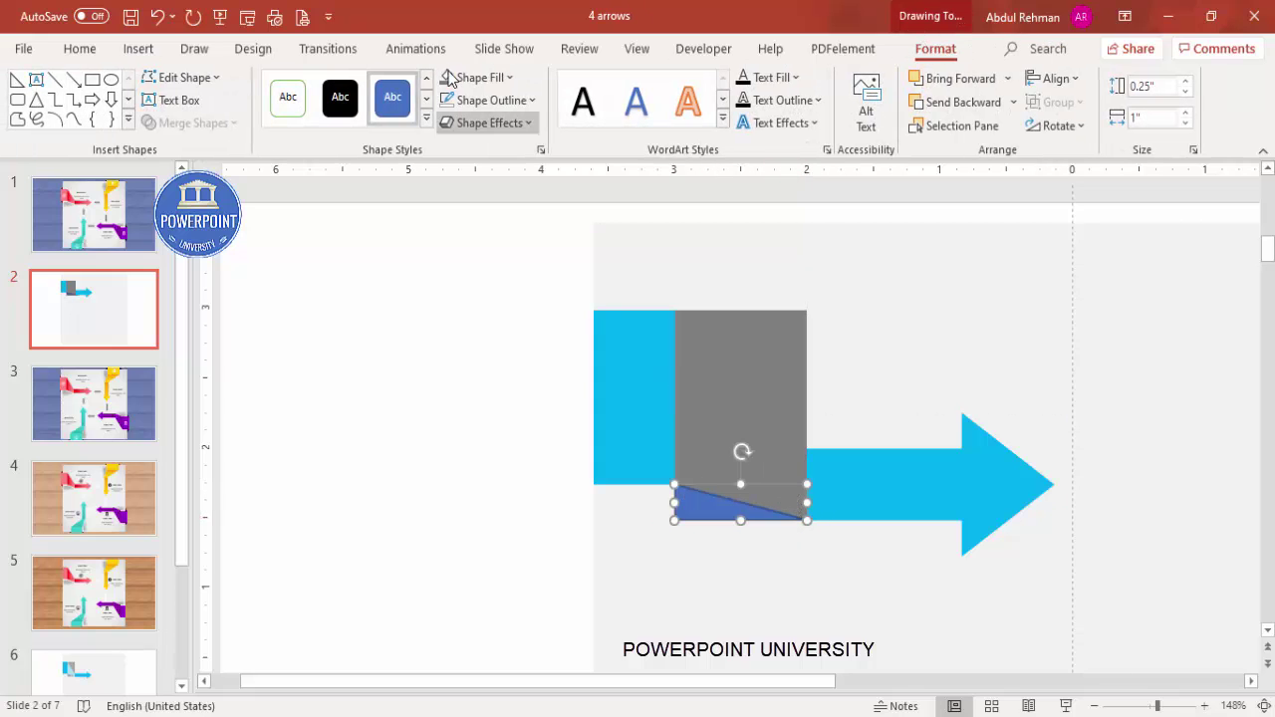
Step: Set the triangle to no outline with a yellow fill
left_click(493, 100)
left_click(498, 353)
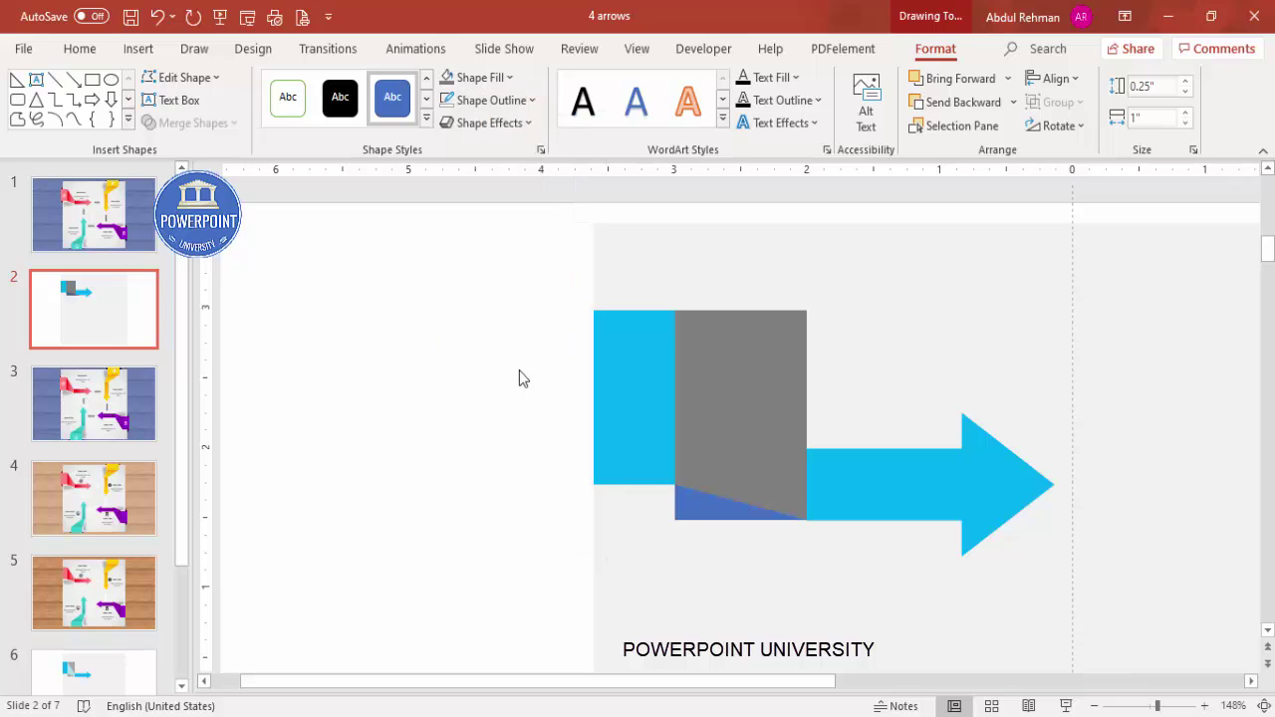
left_click(486, 79)
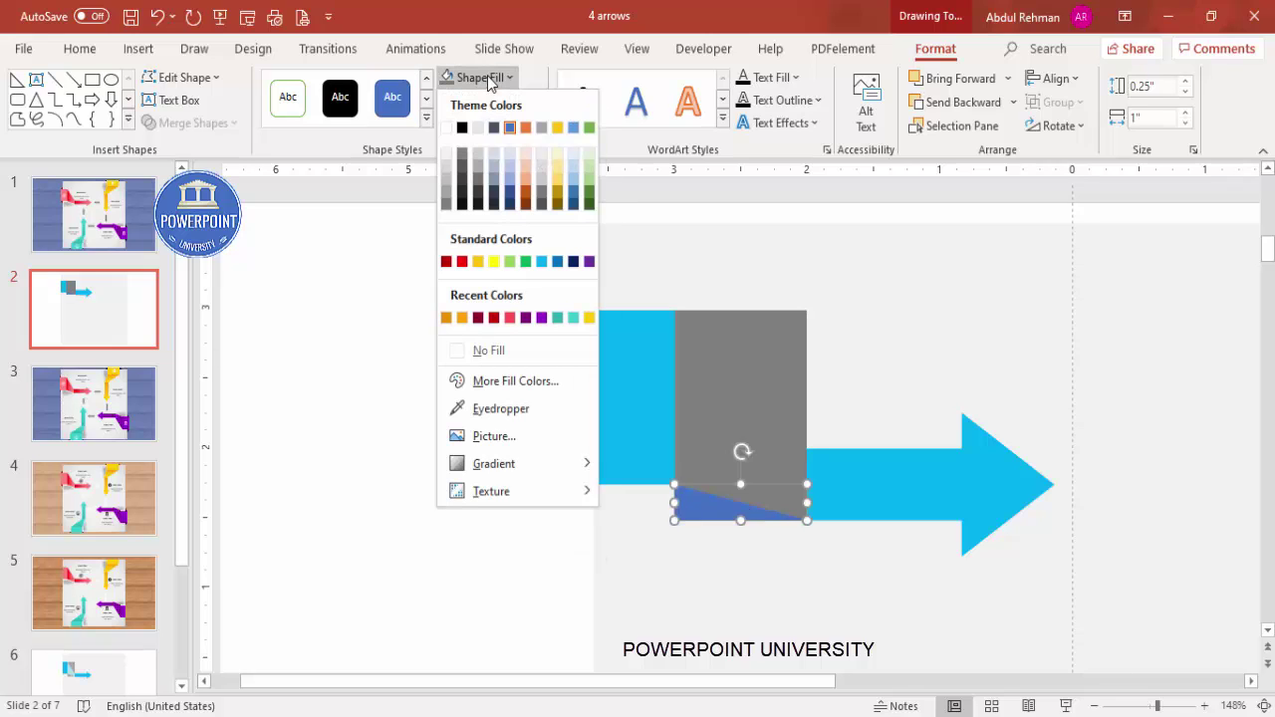
left_click(494, 263)
left_click(809, 505)
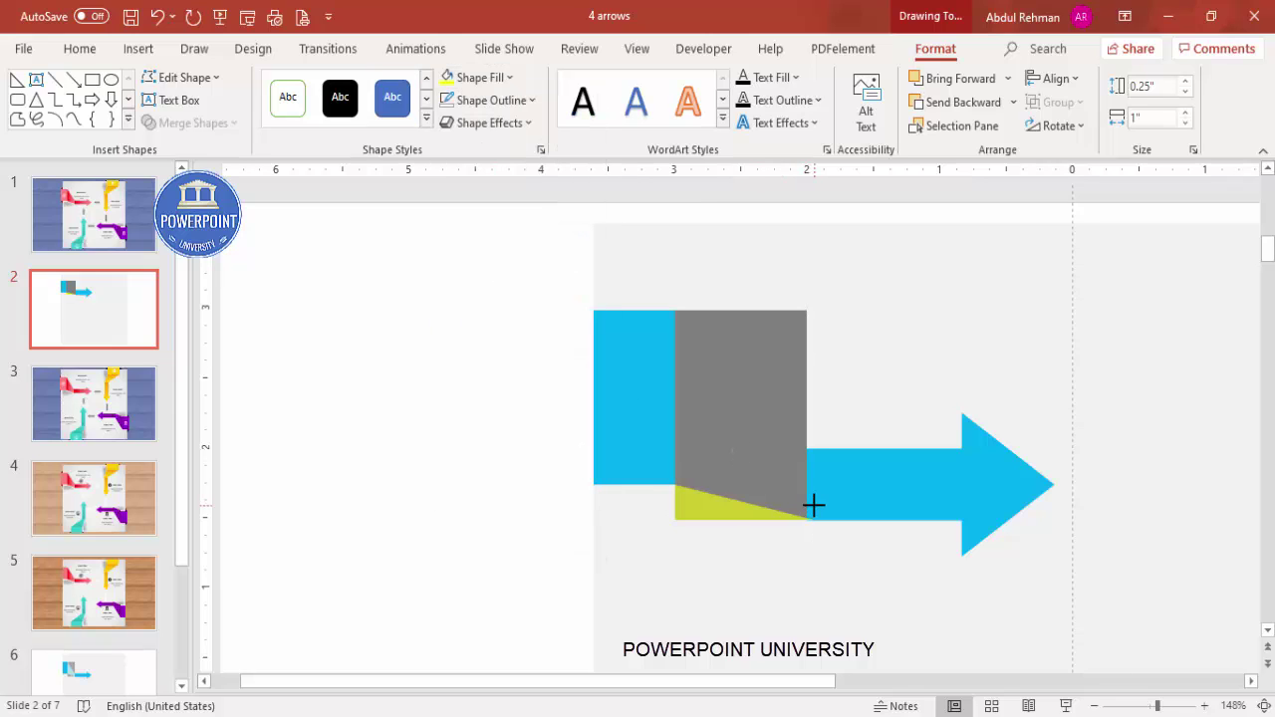
left_click(806, 502)
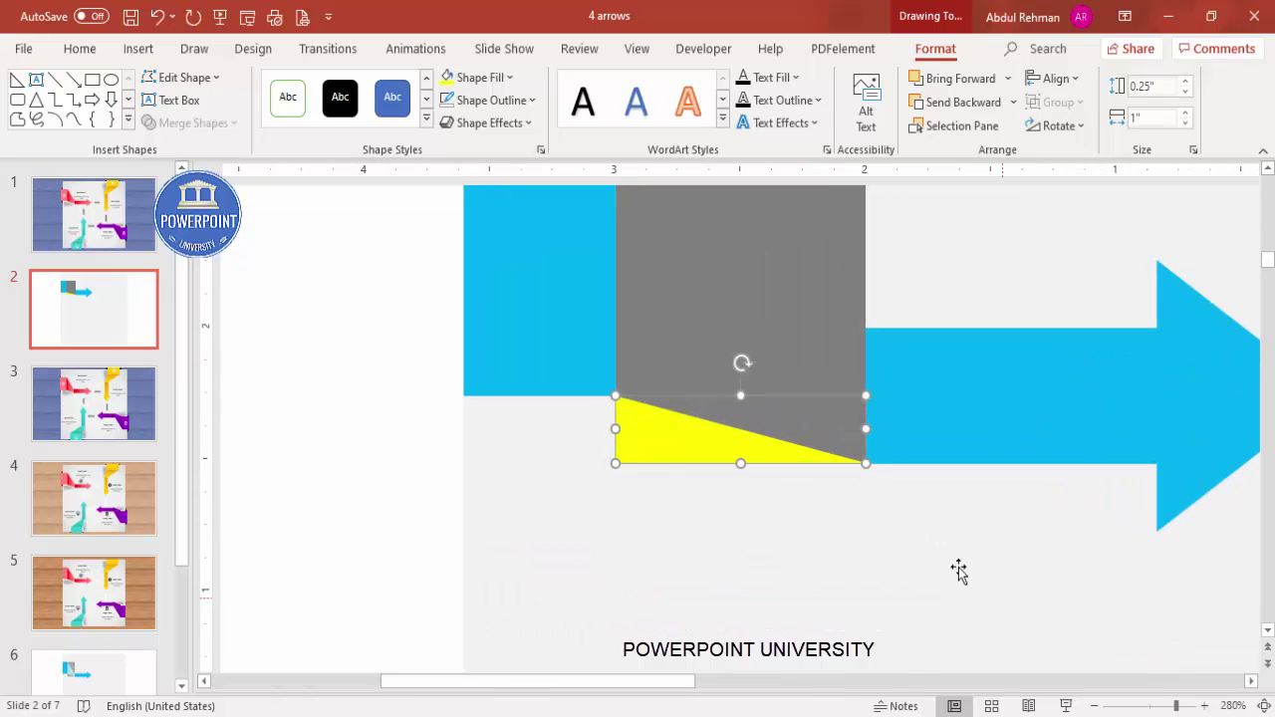
left_click(395, 435)
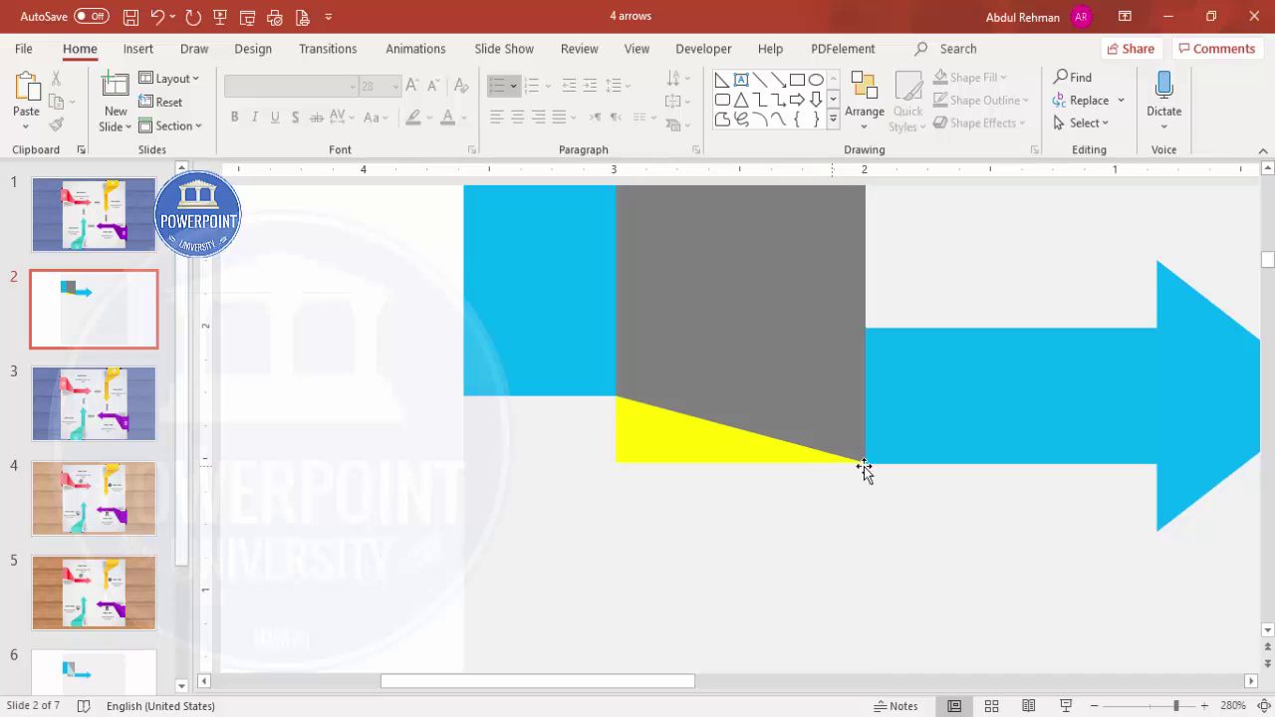
Step: Copy the yellow triangle to the grey rectangle's top-left corner
scroll(727, 448, "up", 3)
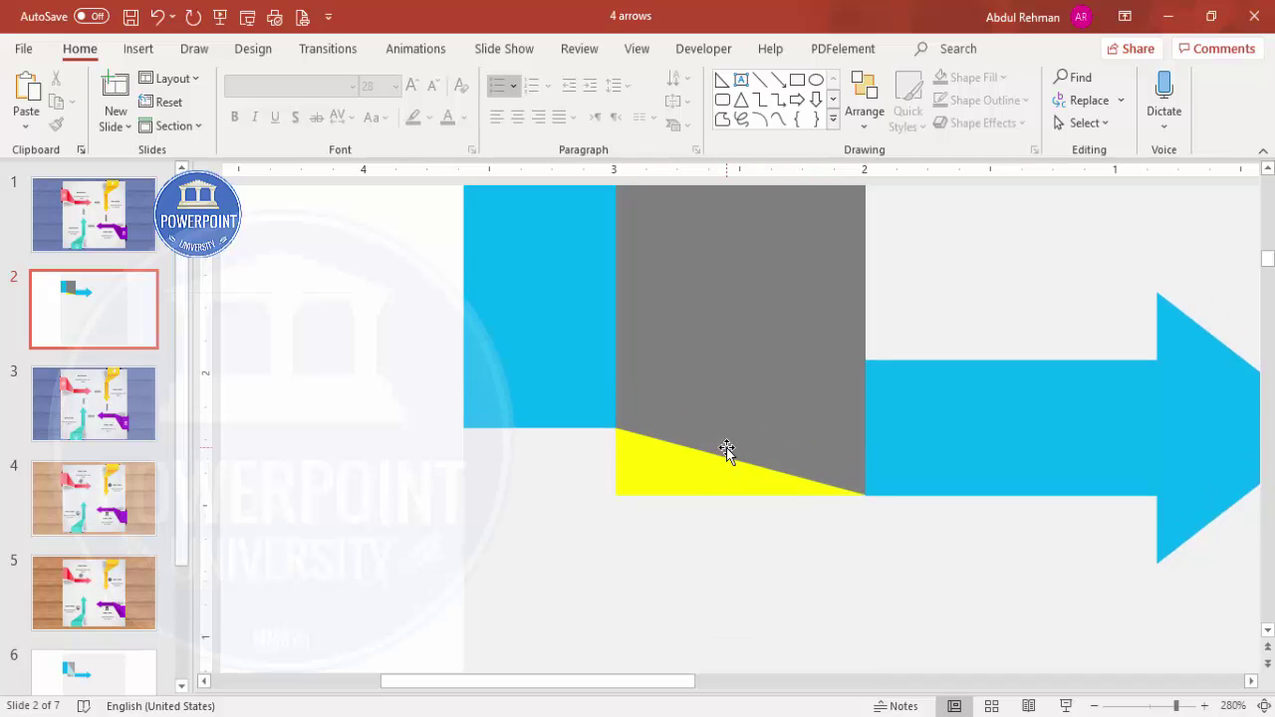
left_click(687, 561)
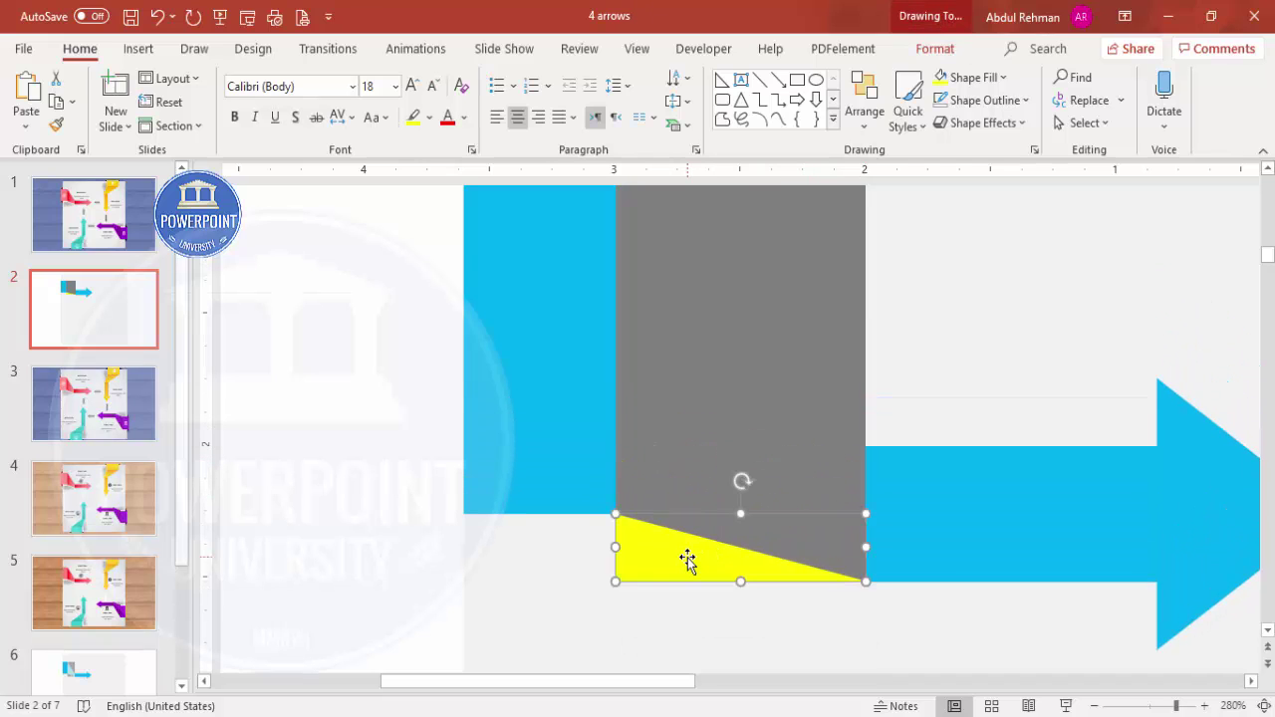
left_click_drag(687, 561, 739, 370, "ctrl")
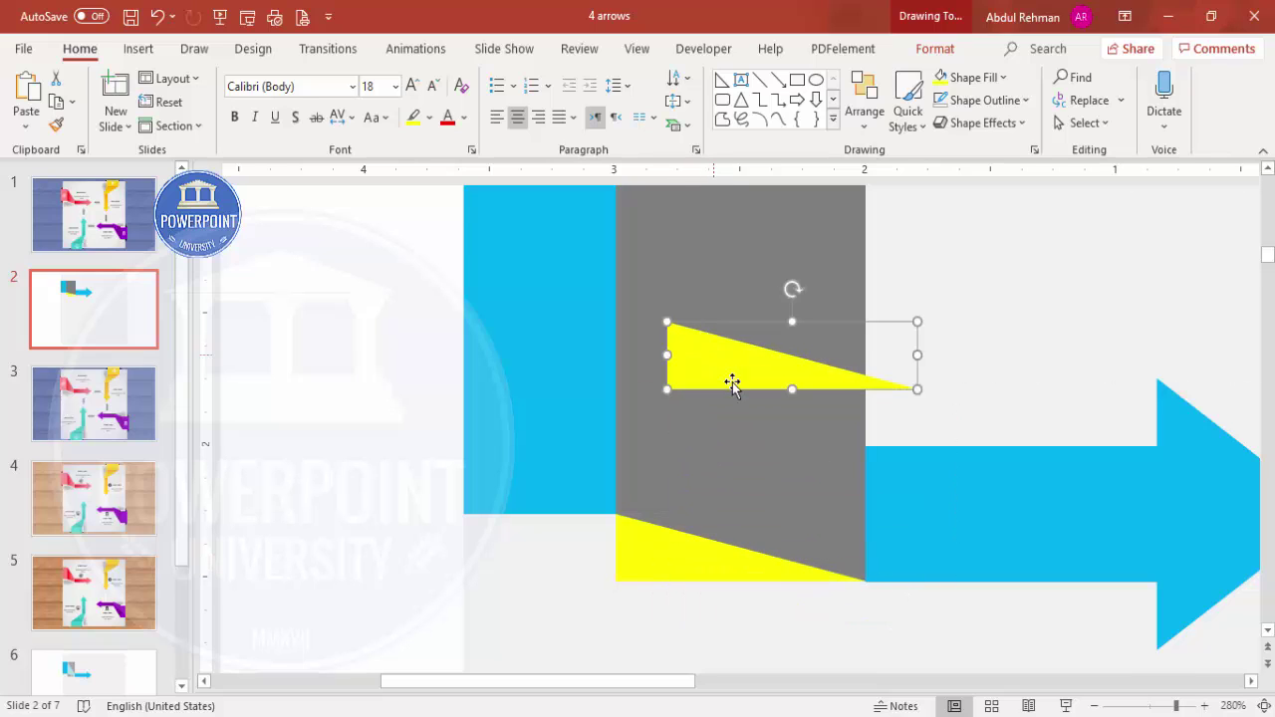
scroll(744, 398, "up", 1)
left_click_drag(728, 413, 689, 270)
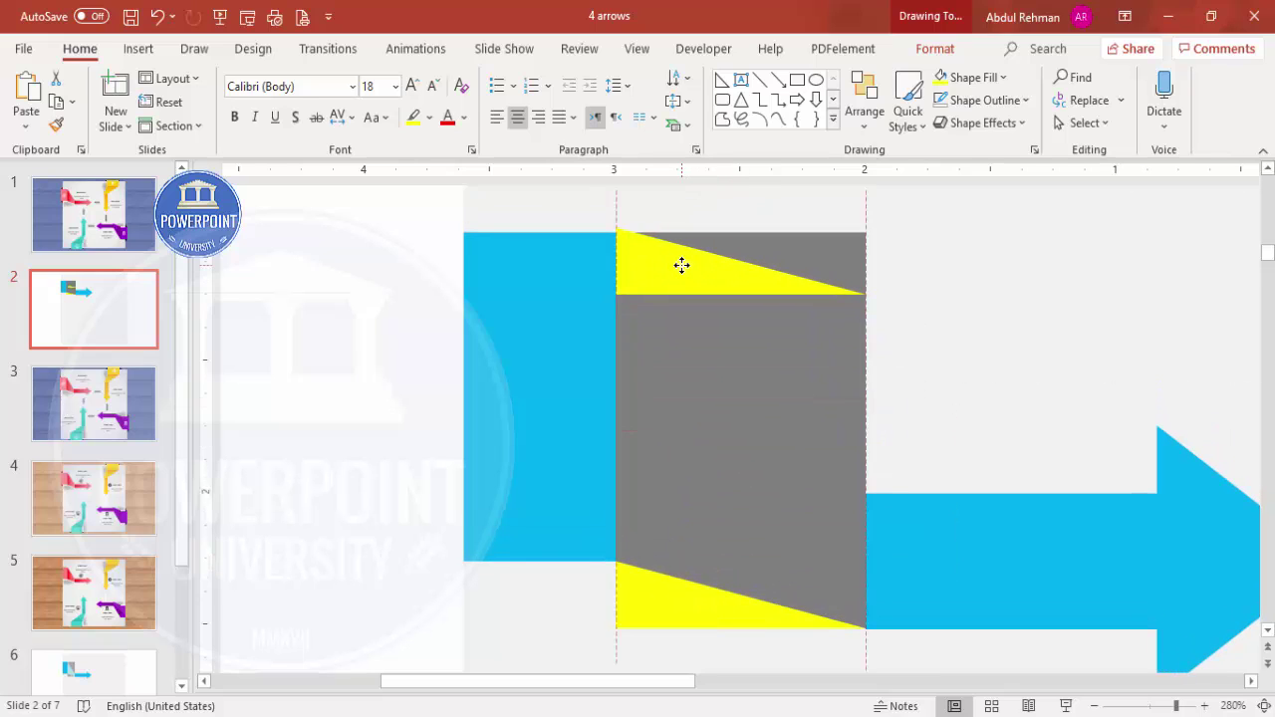
Step: Flip the top triangle copy vertically and horizontally, nudging it into place
left_click(936, 49)
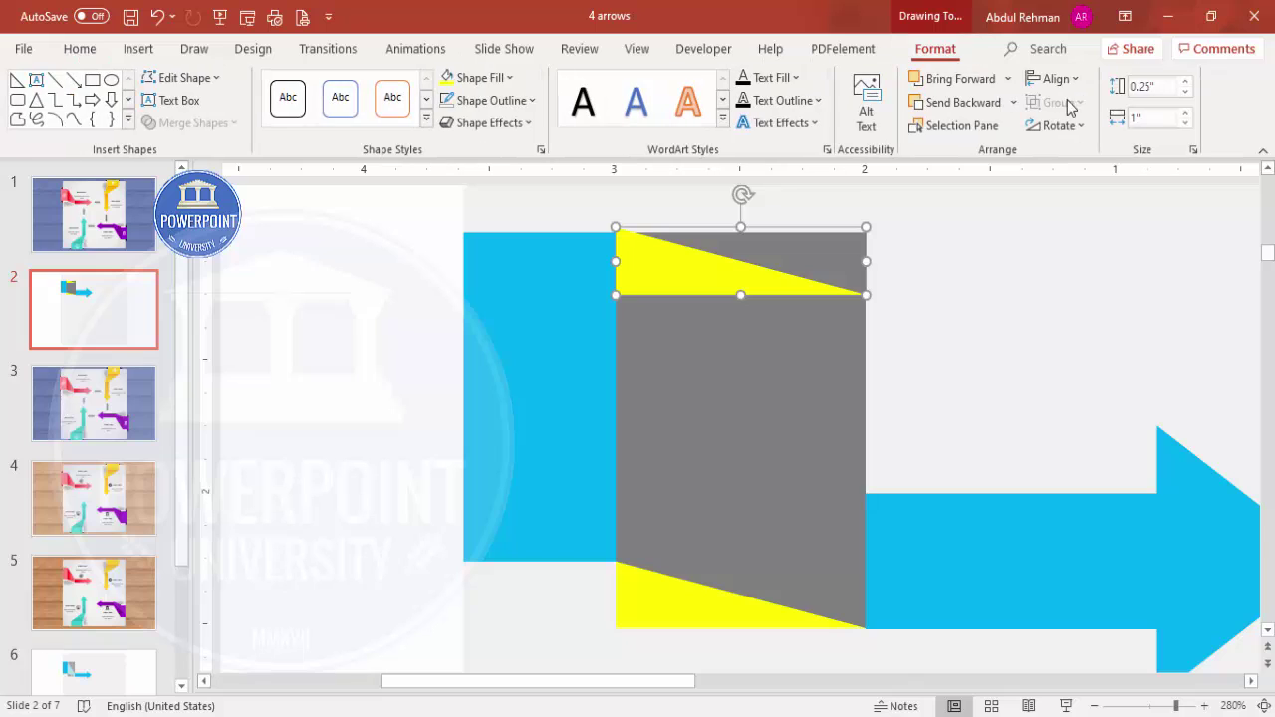
left_click(1074, 128)
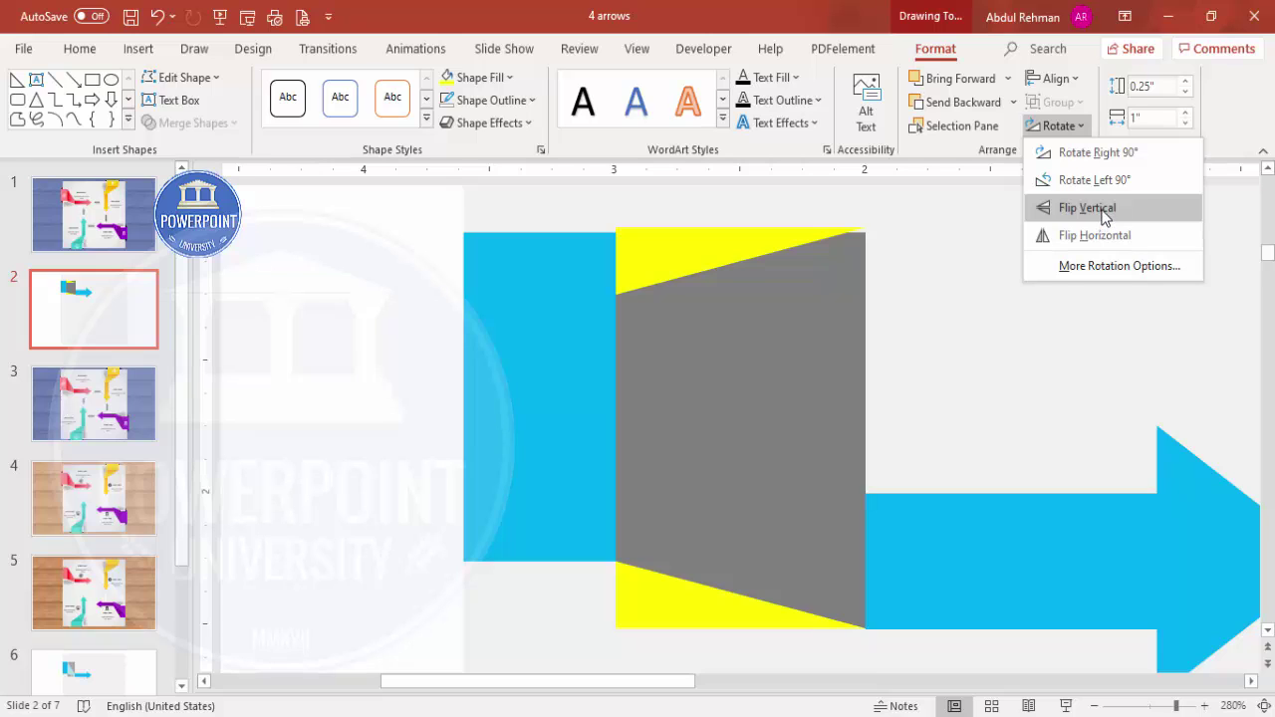
left_click(1103, 218)
left_click(1059, 126)
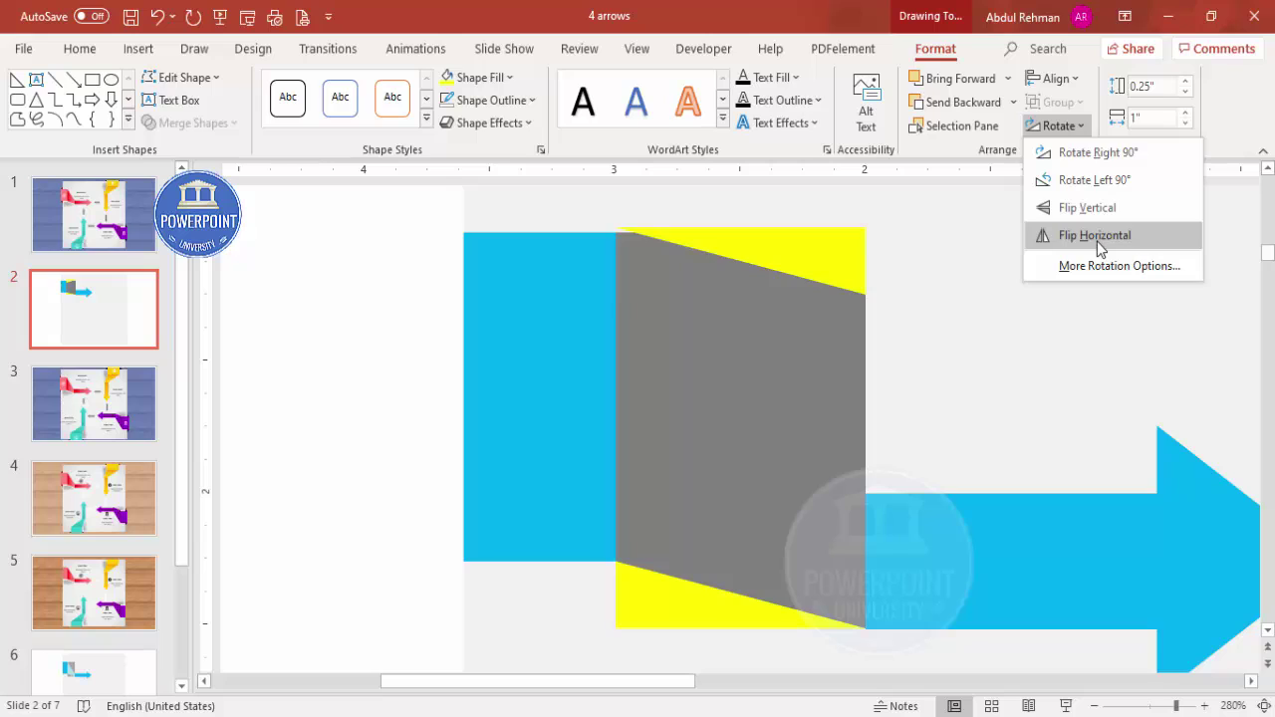
left_click(1099, 247)
left_click_drag(820, 262, 821, 265)
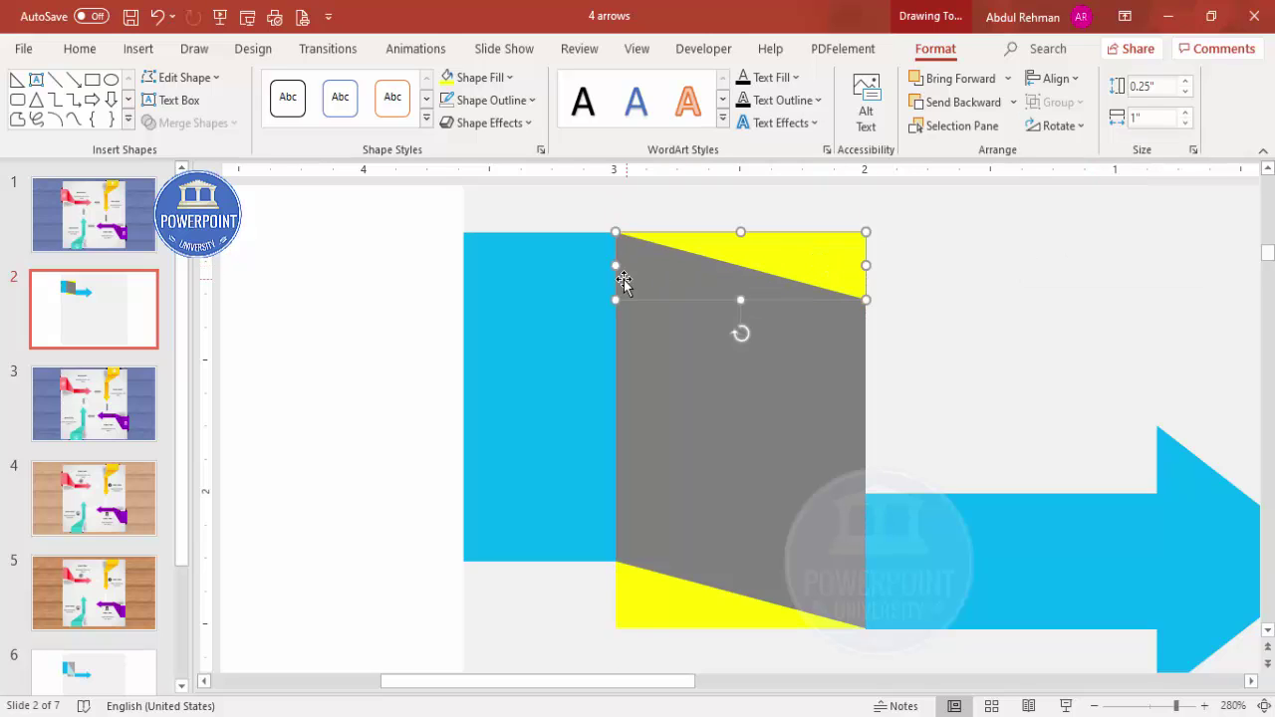
left_click(618, 264)
Step: Resize the yellow shape to fit the fold, check it zoomed in, then fit the slide
left_click_drag(611, 264, 614, 264)
left_click_drag(741, 300, 766, 494)
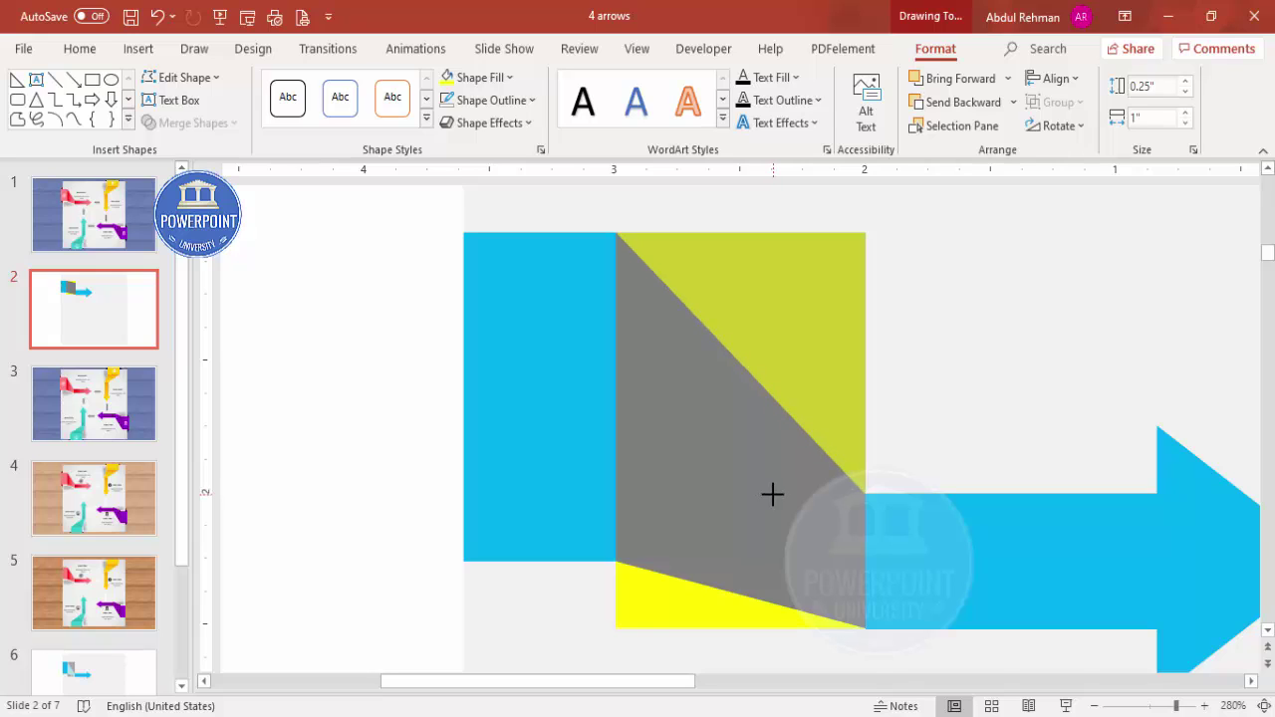
left_click_drag(772, 494, 772, 495)
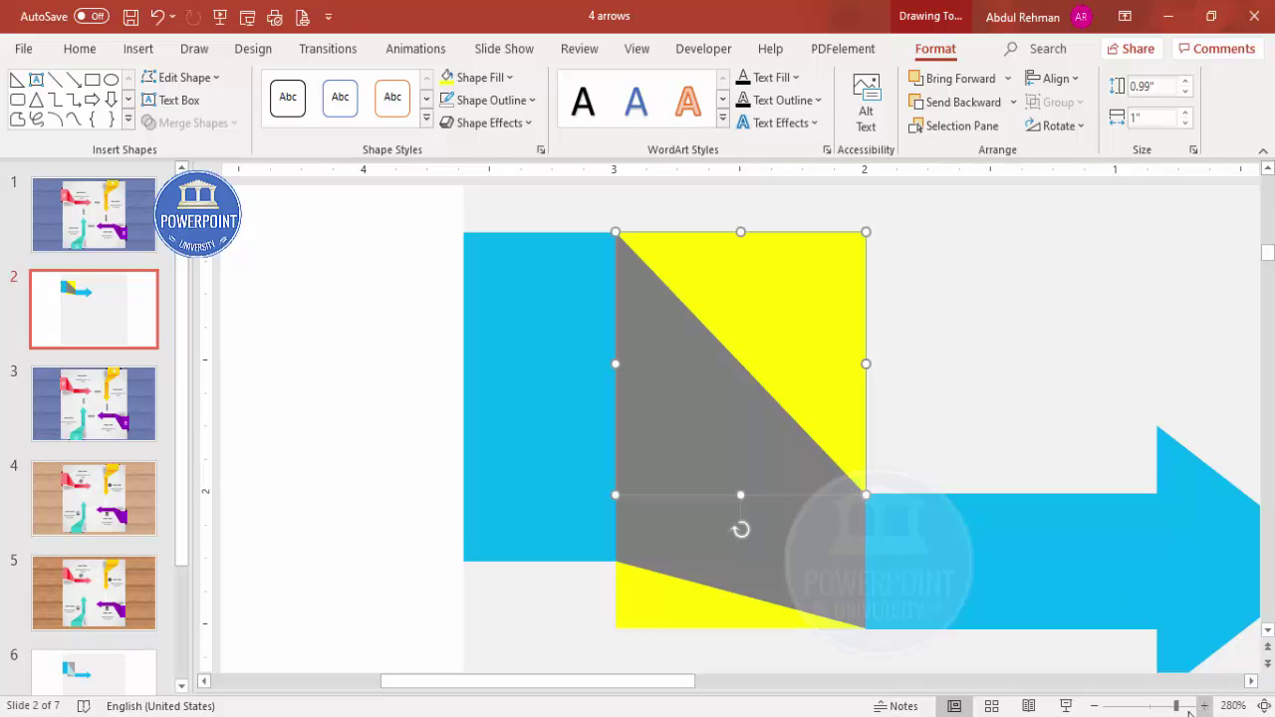
left_click_drag(1176, 705, 1191, 707)
left_click(965, 506)
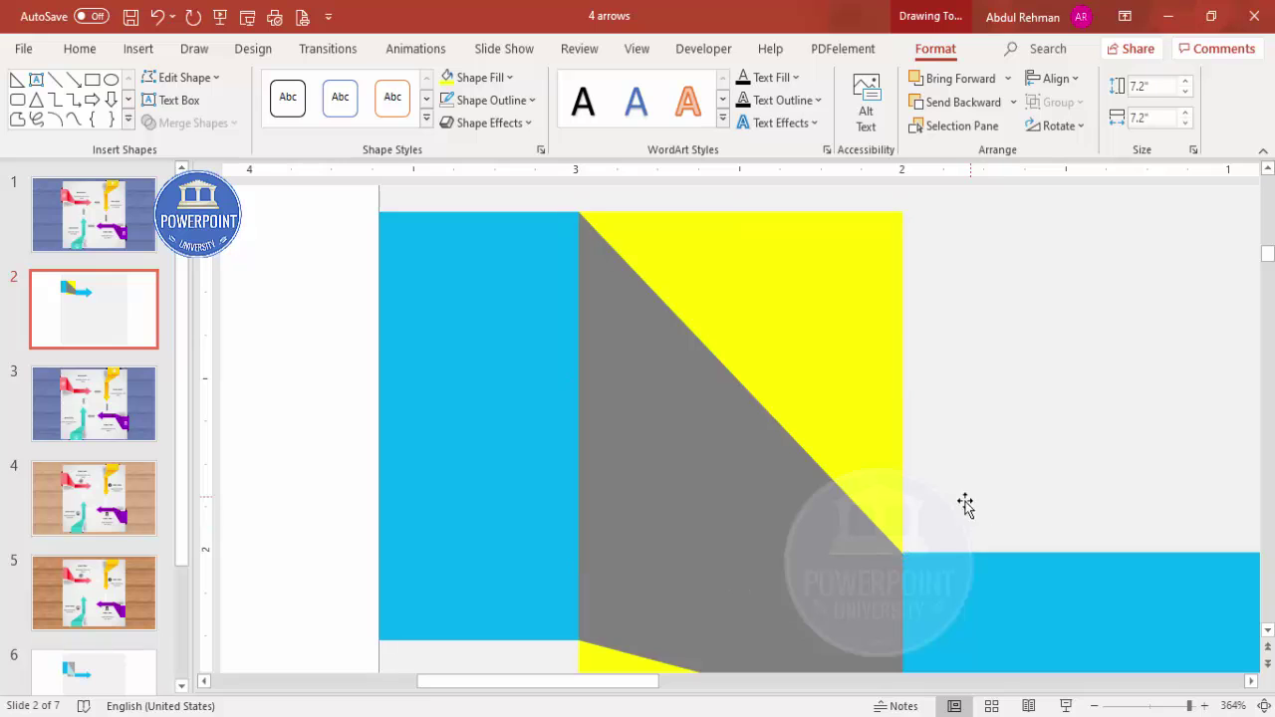
left_click(1263, 705)
Step: Subtract the yellow square from the grey triangle with Merge Shapes
left_click(1055, 333)
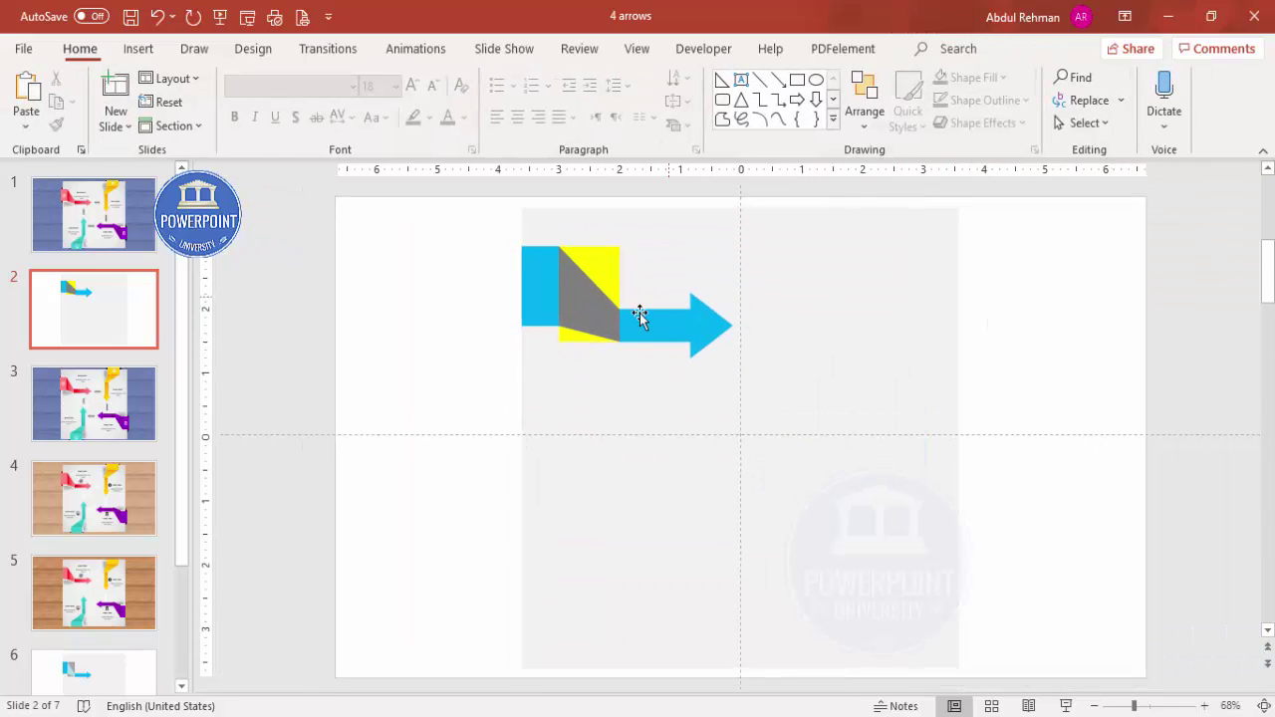
left_click(576, 311)
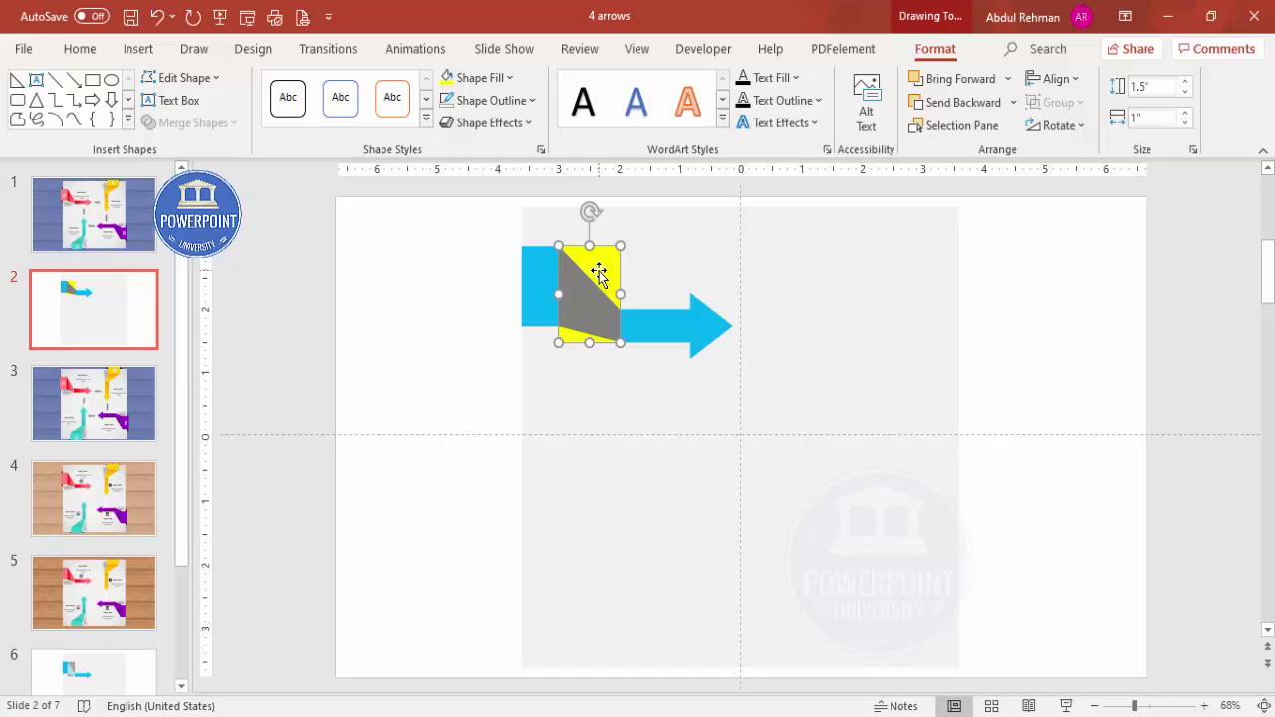
left_click(598, 275, "shift")
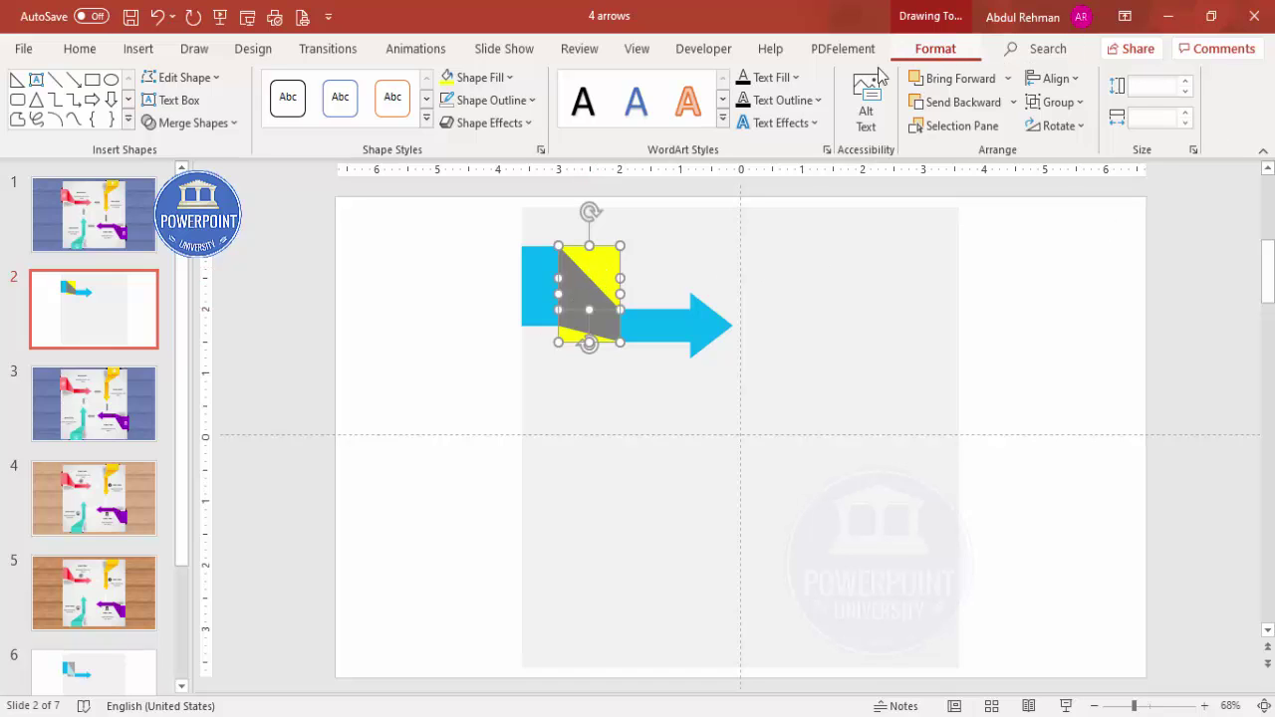
left_click(206, 125)
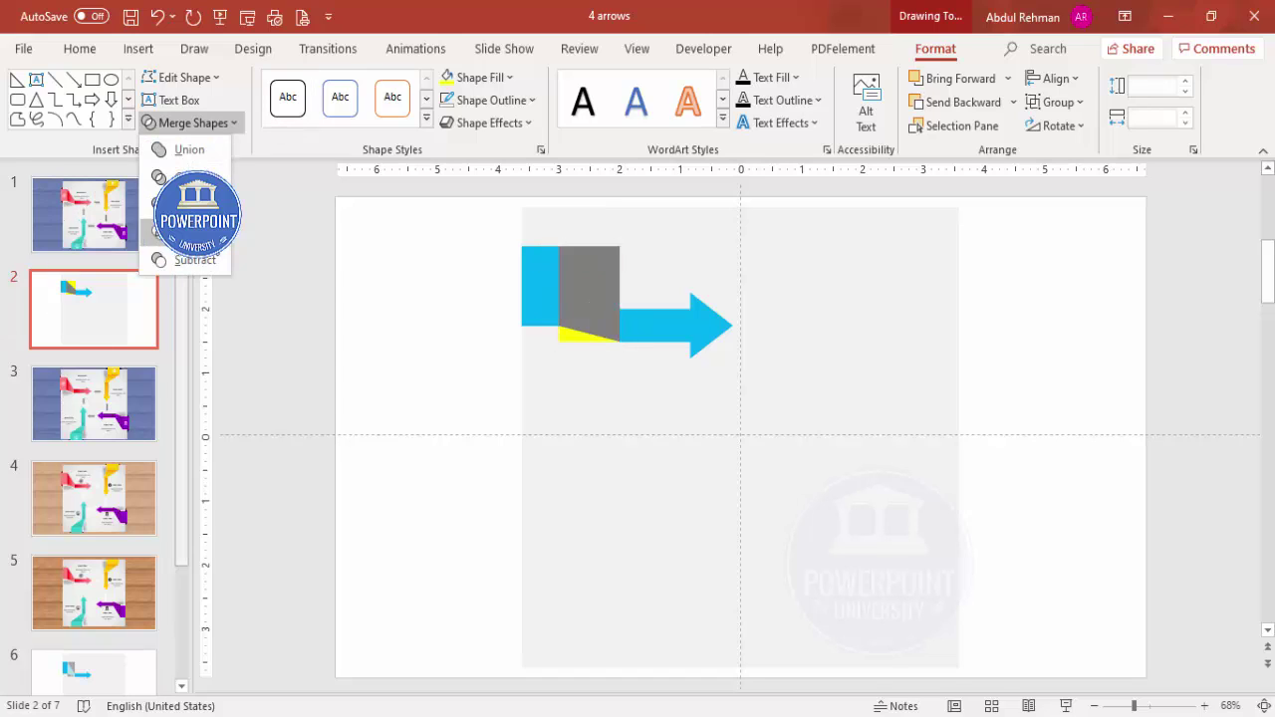
left_click(199, 267)
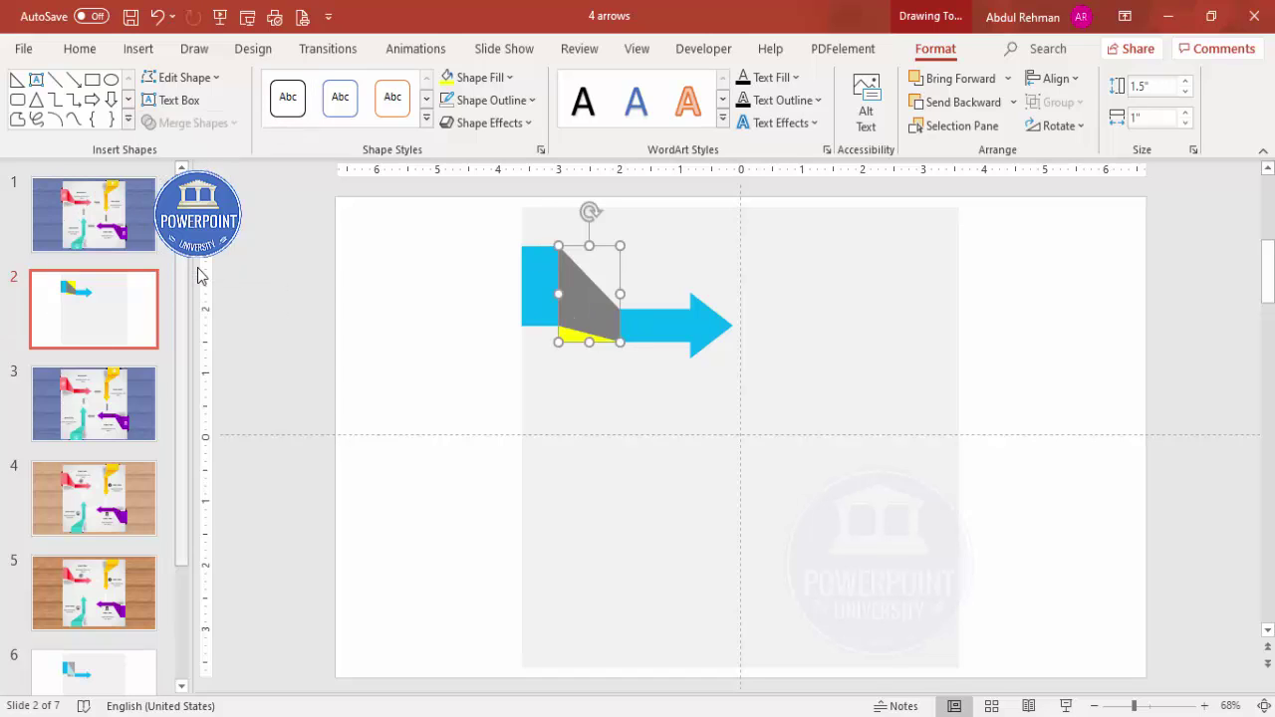
Step: Subtract the leftover yellow sliver and fill the fold piece Light Blue
left_click(572, 340, "shift")
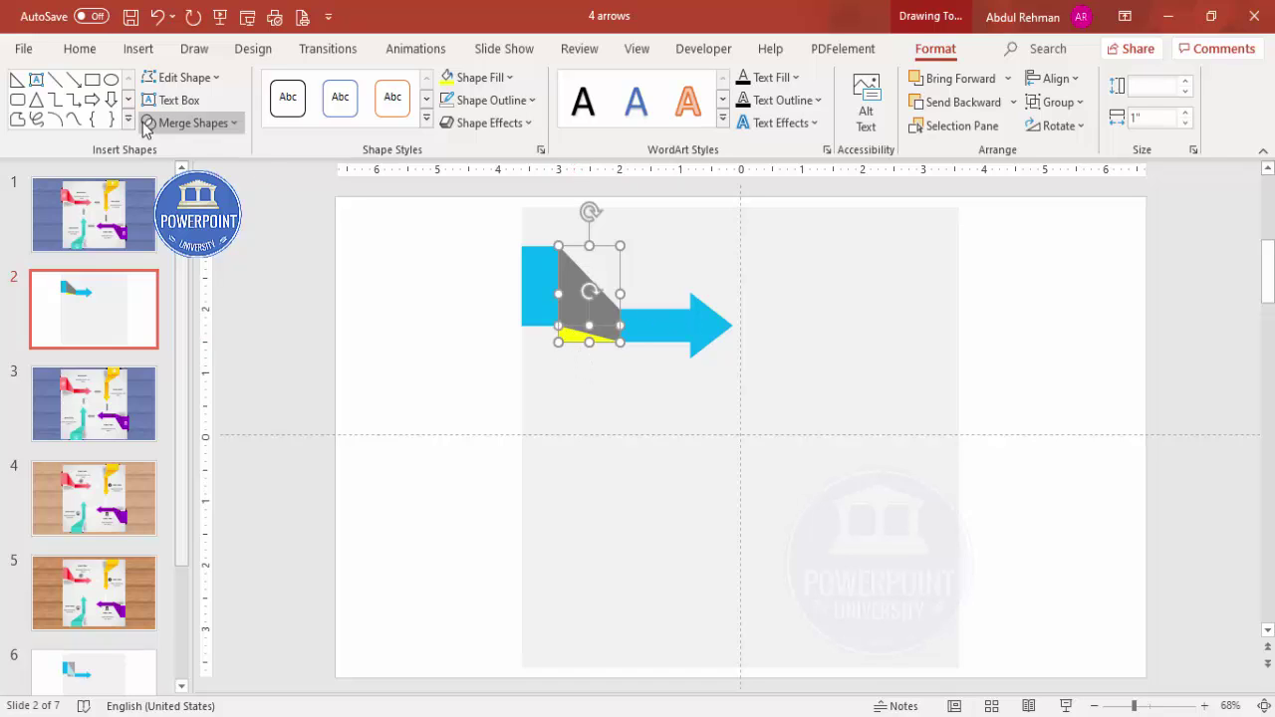
left_click(218, 130)
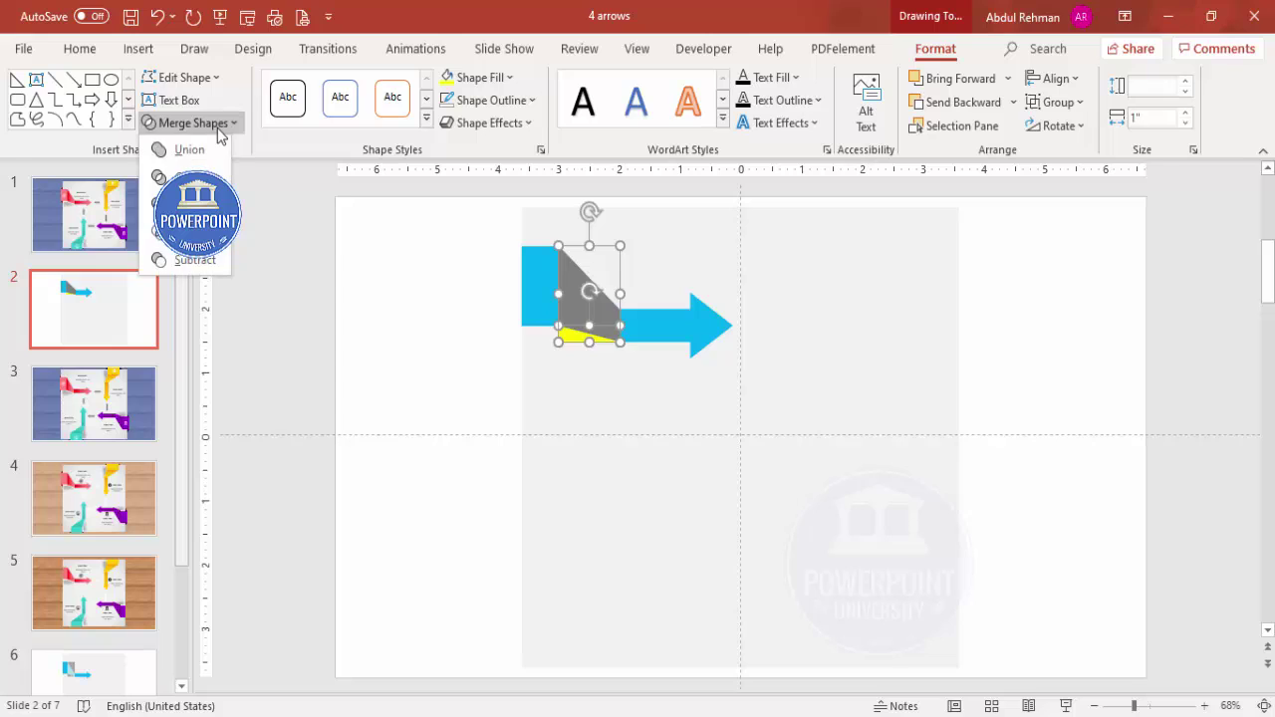
left_click(194, 260)
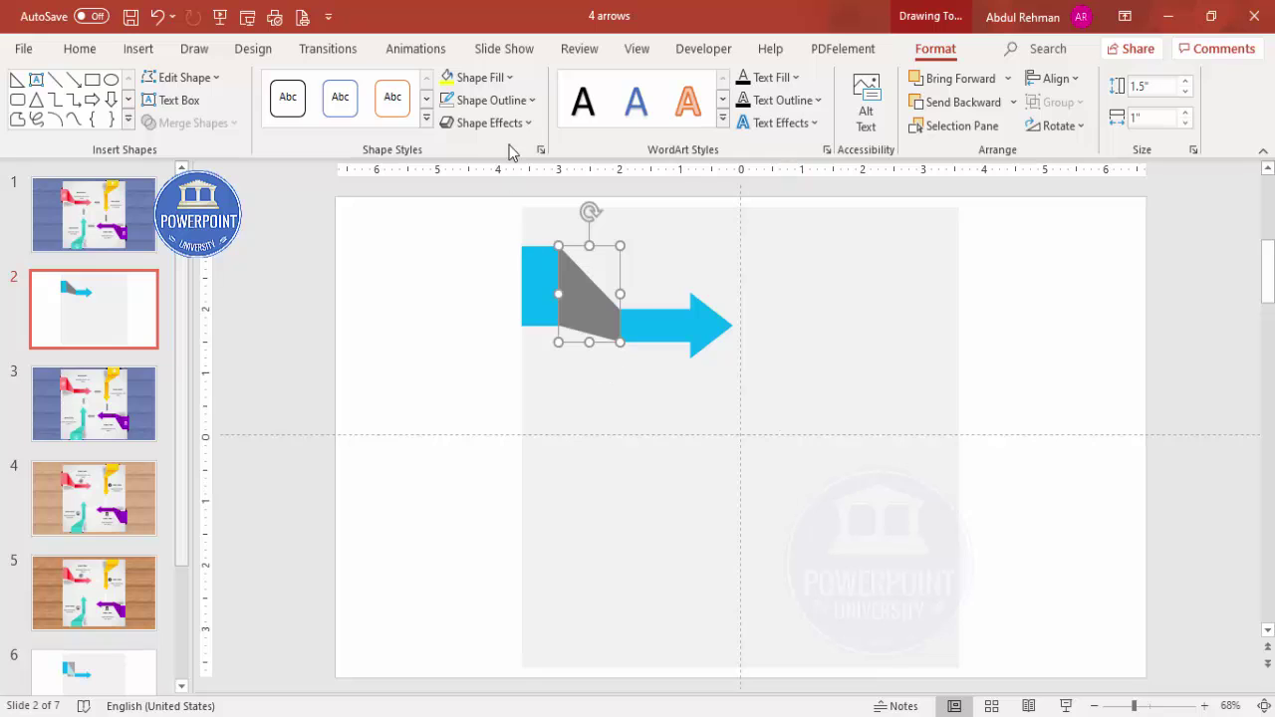
left_click(498, 77)
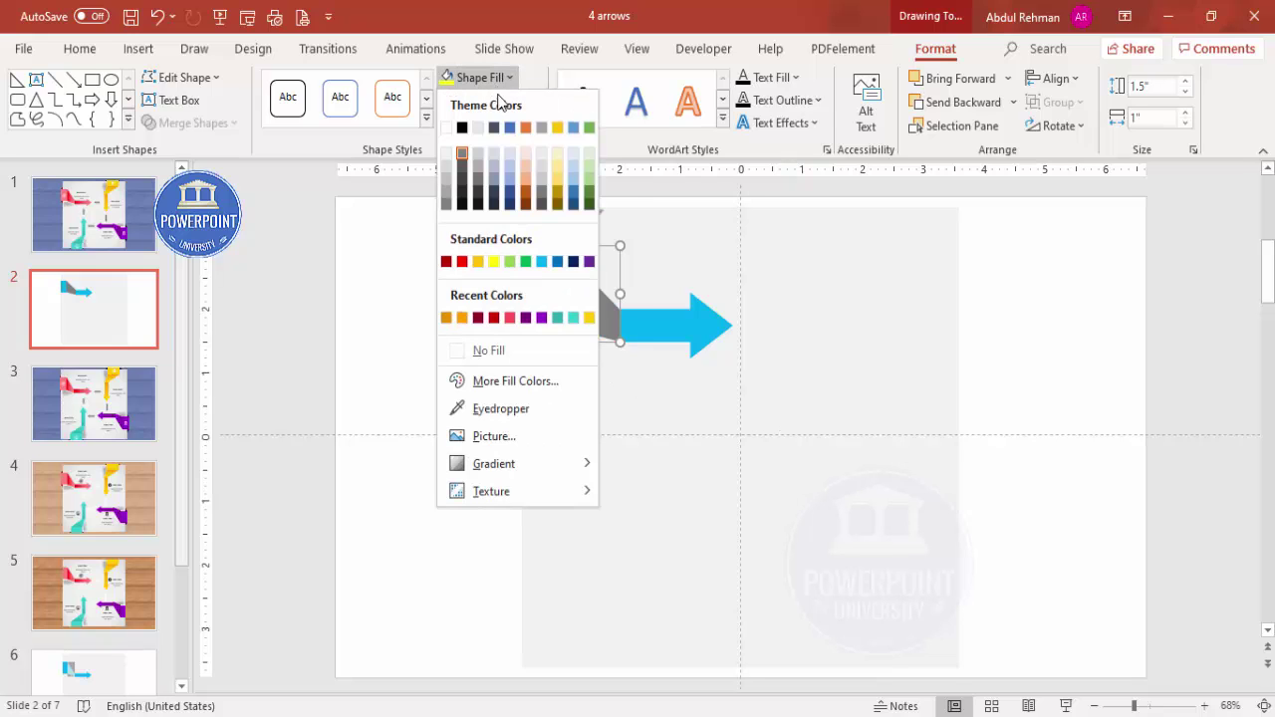
left_click(542, 262)
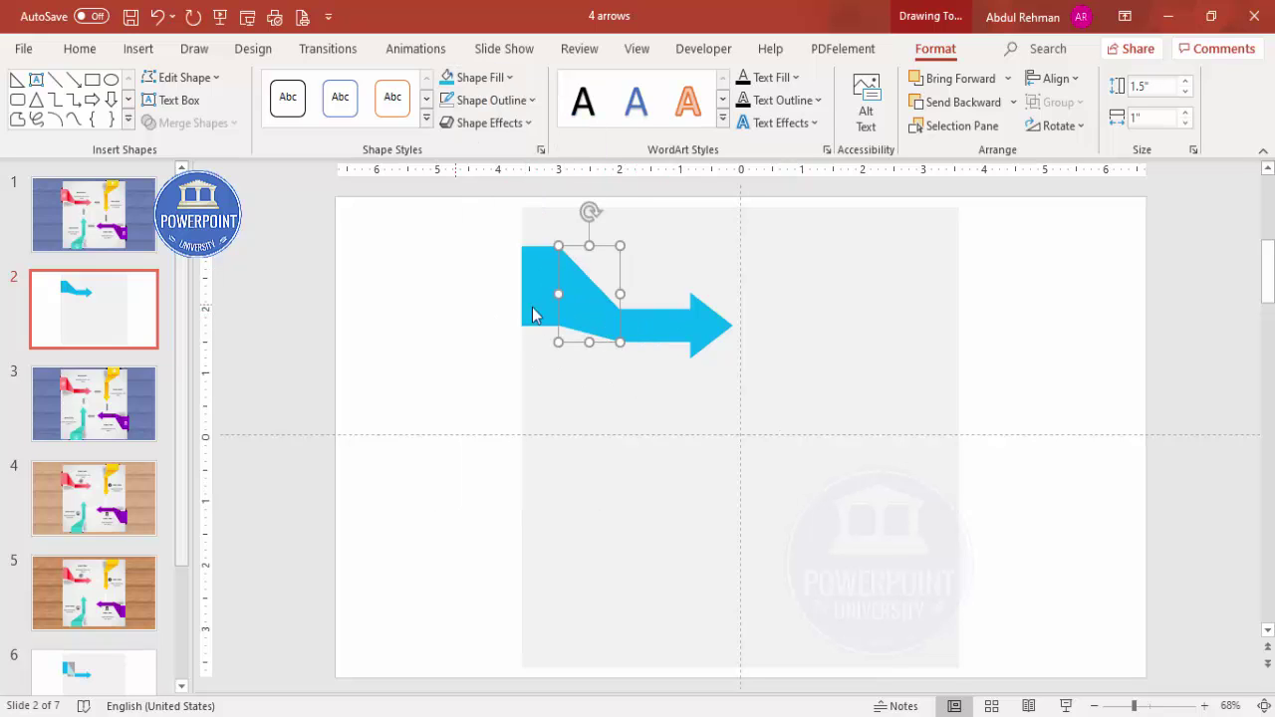
Step: In Format Shape, give the fold piece a two-stop gradient, Linear Left at 180°
right_click(585, 311)
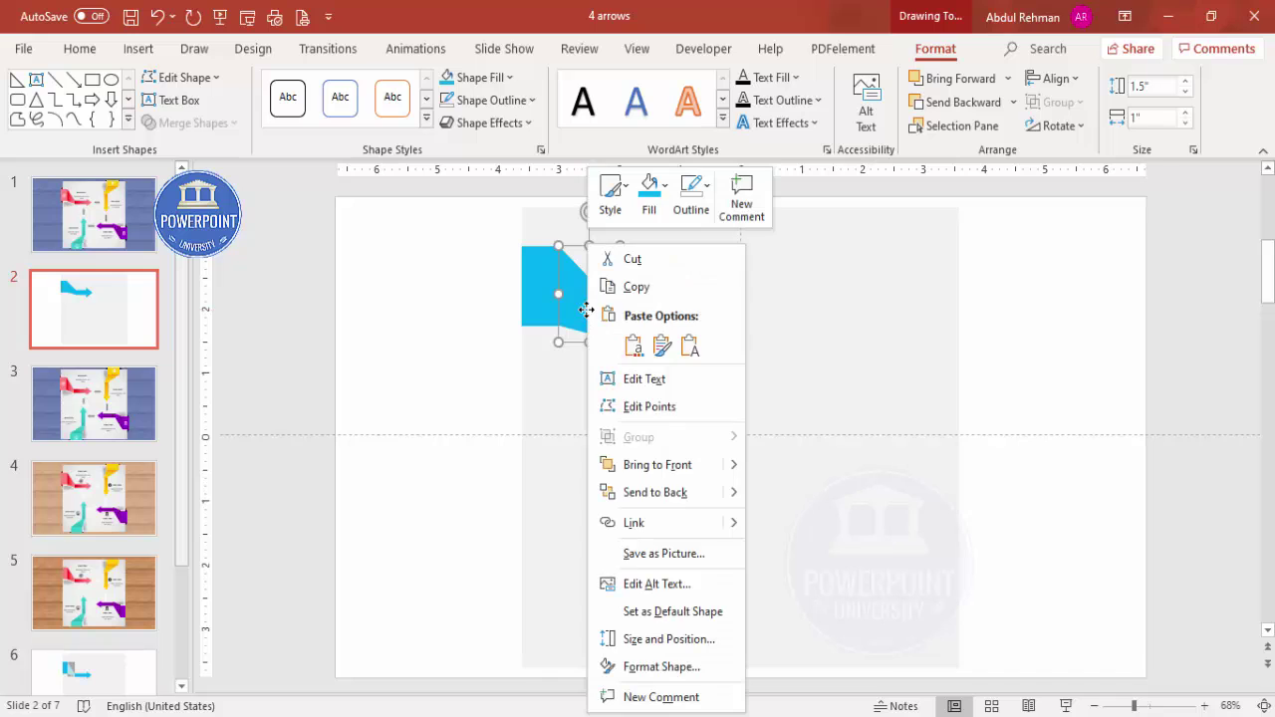
left_click(685, 670)
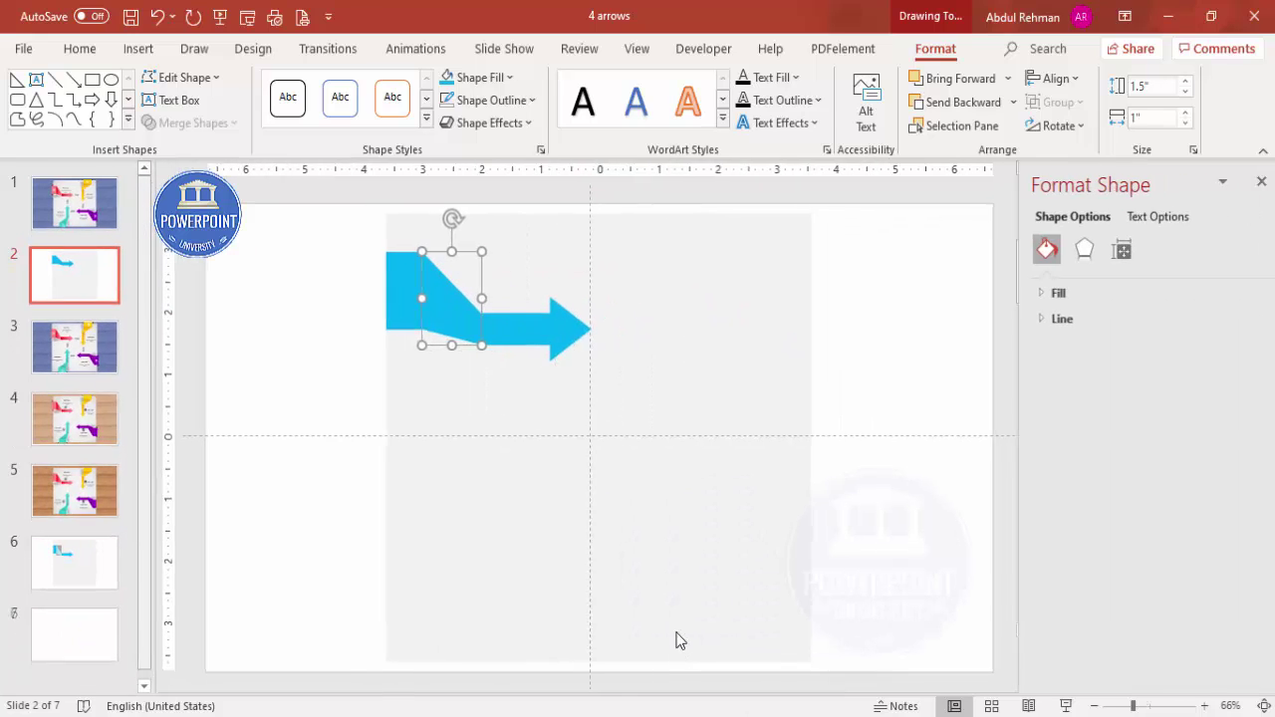
left_click(1031, 294)
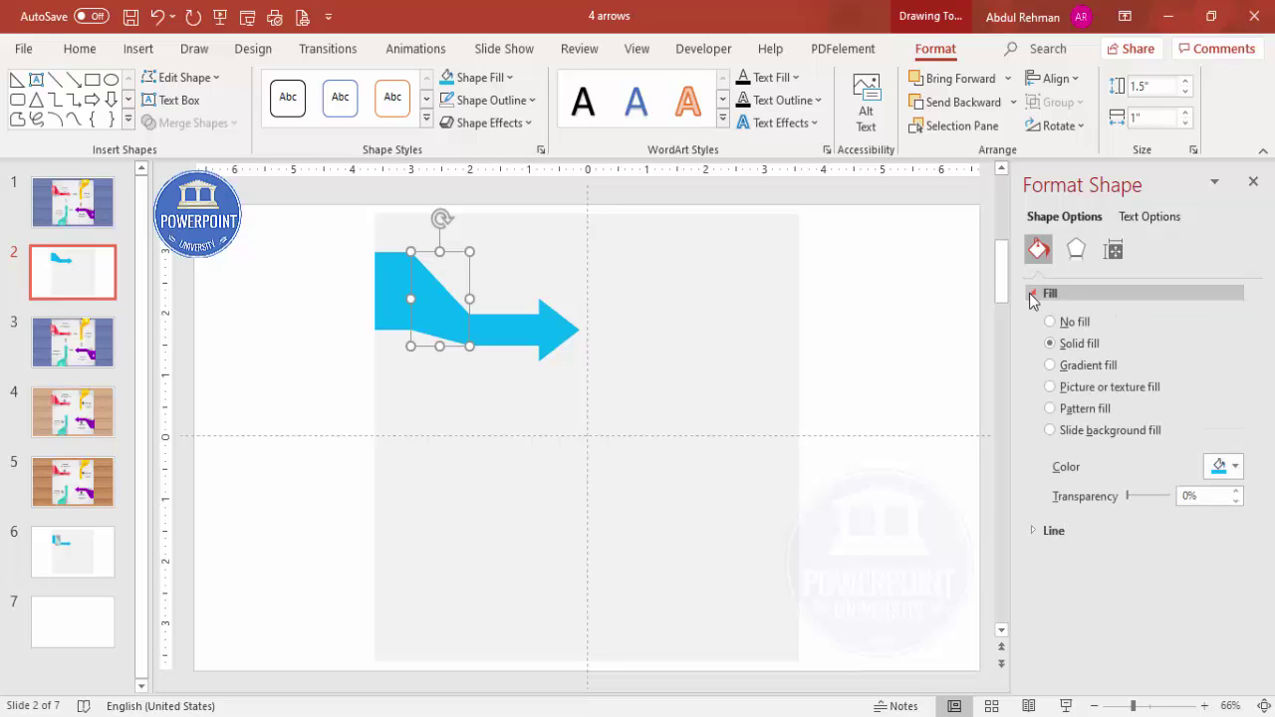
left_click(1085, 369)
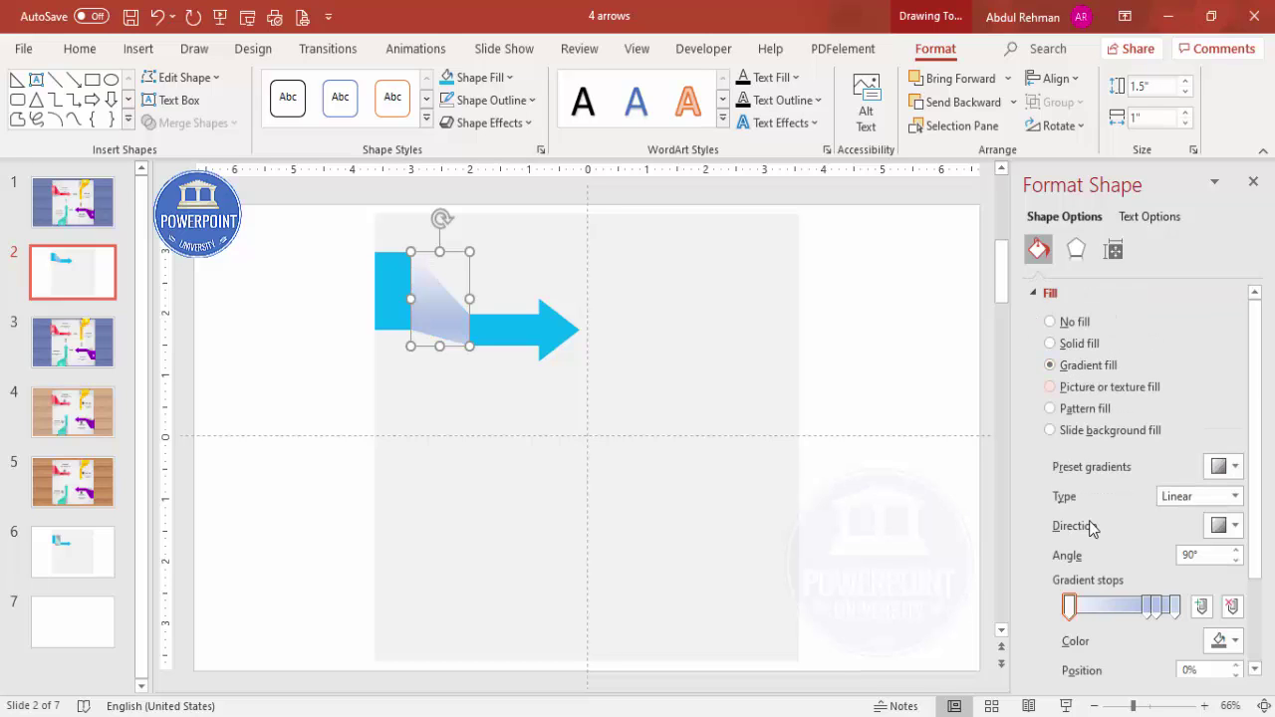
left_click(1158, 606)
left_click(1232, 606)
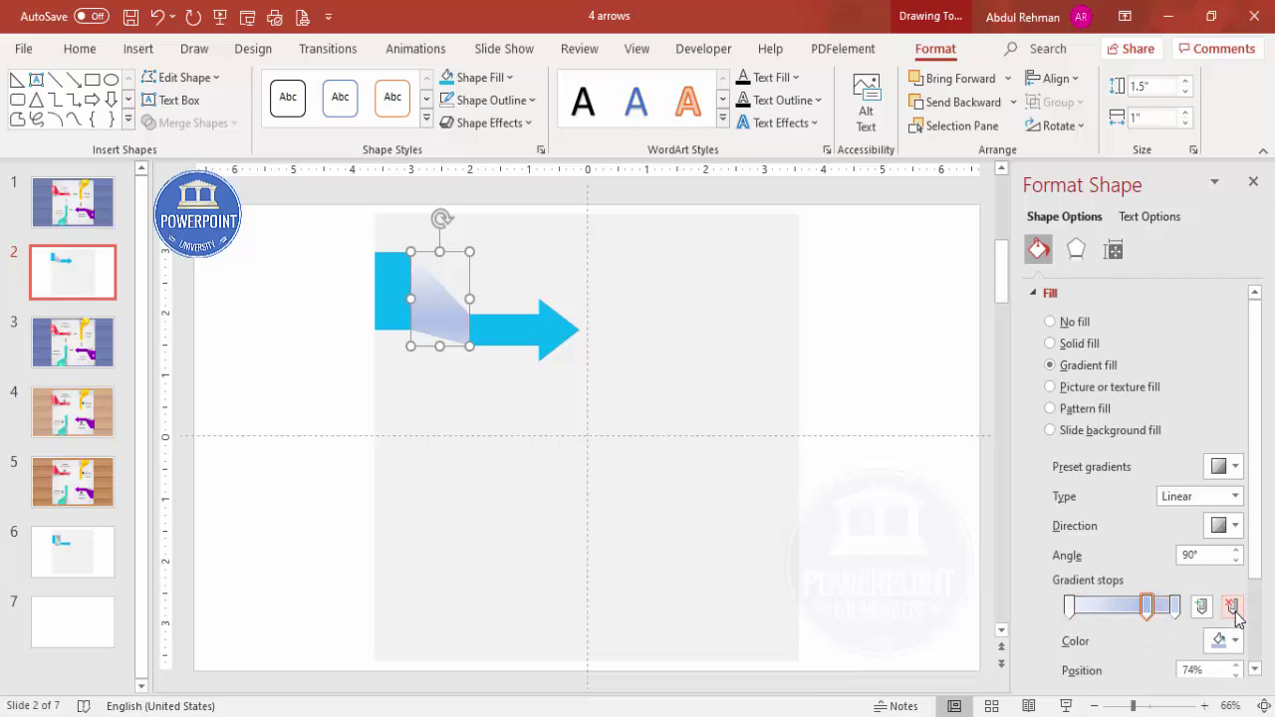
left_click(1232, 605)
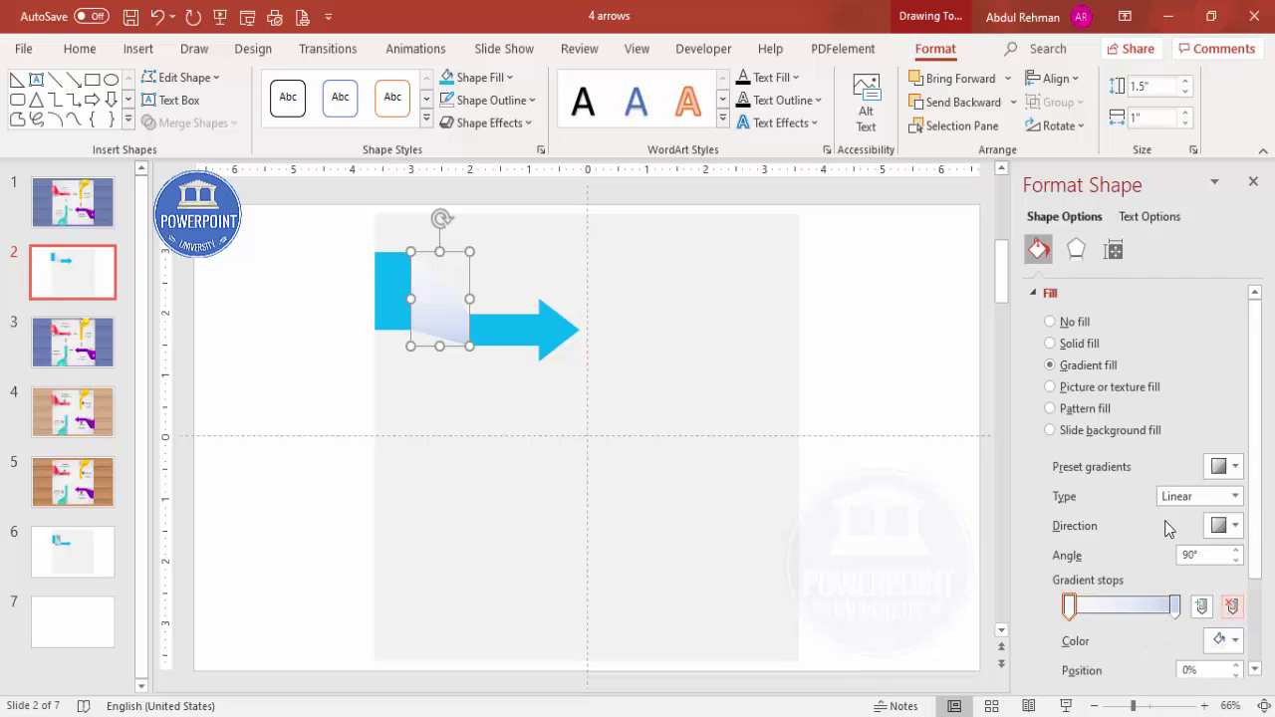
left_click(1223, 525)
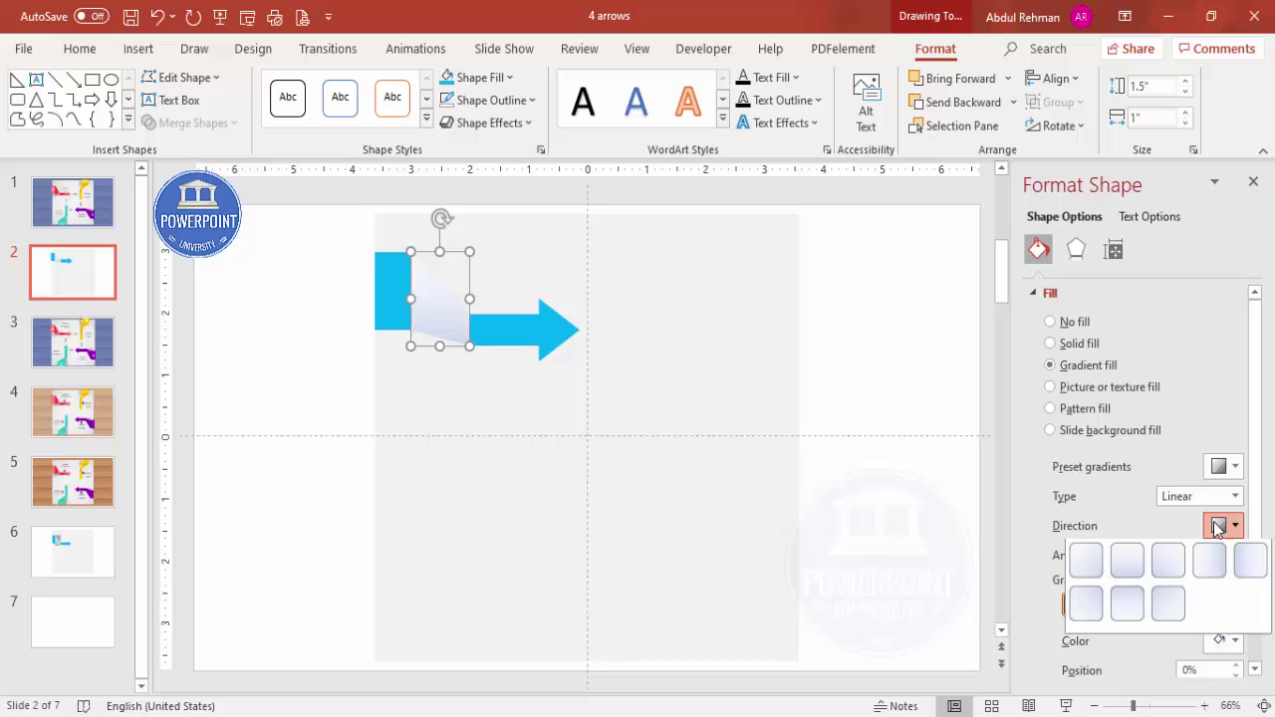
left_click(1249, 562)
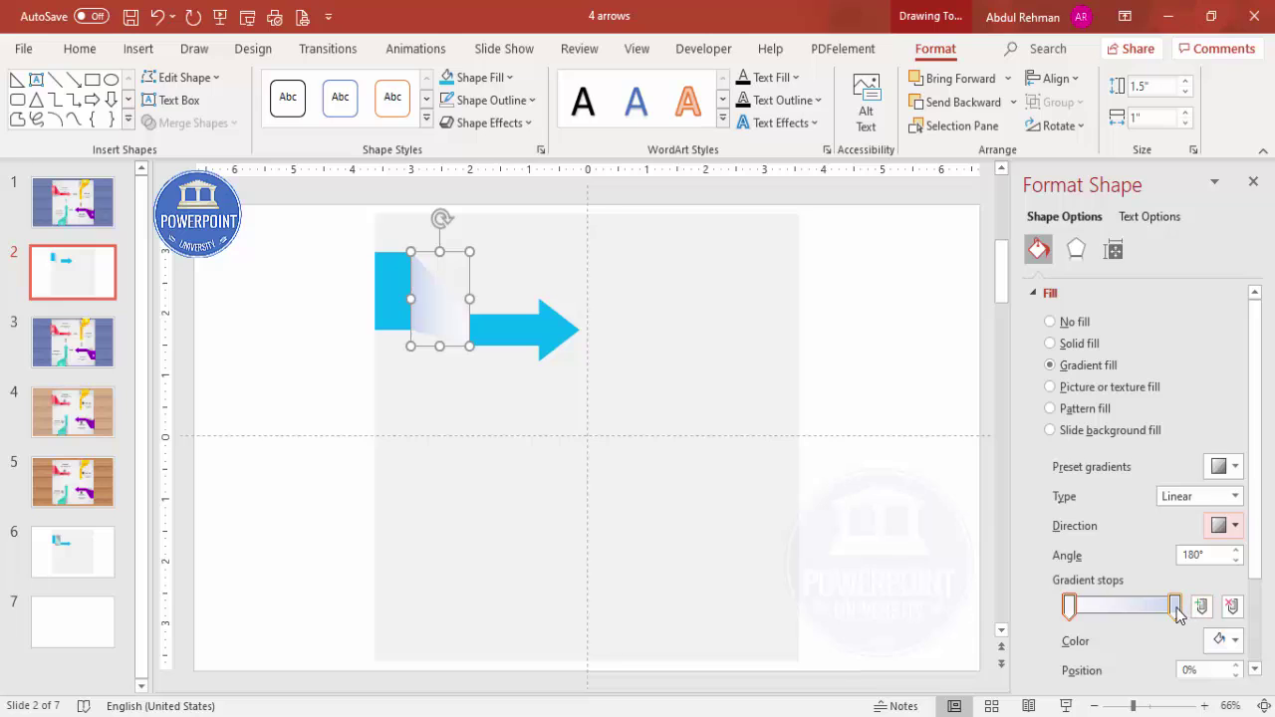
Step: Colour the left gradient stop Light Blue and the right stop a darker custom teal blue
left_click(1071, 607)
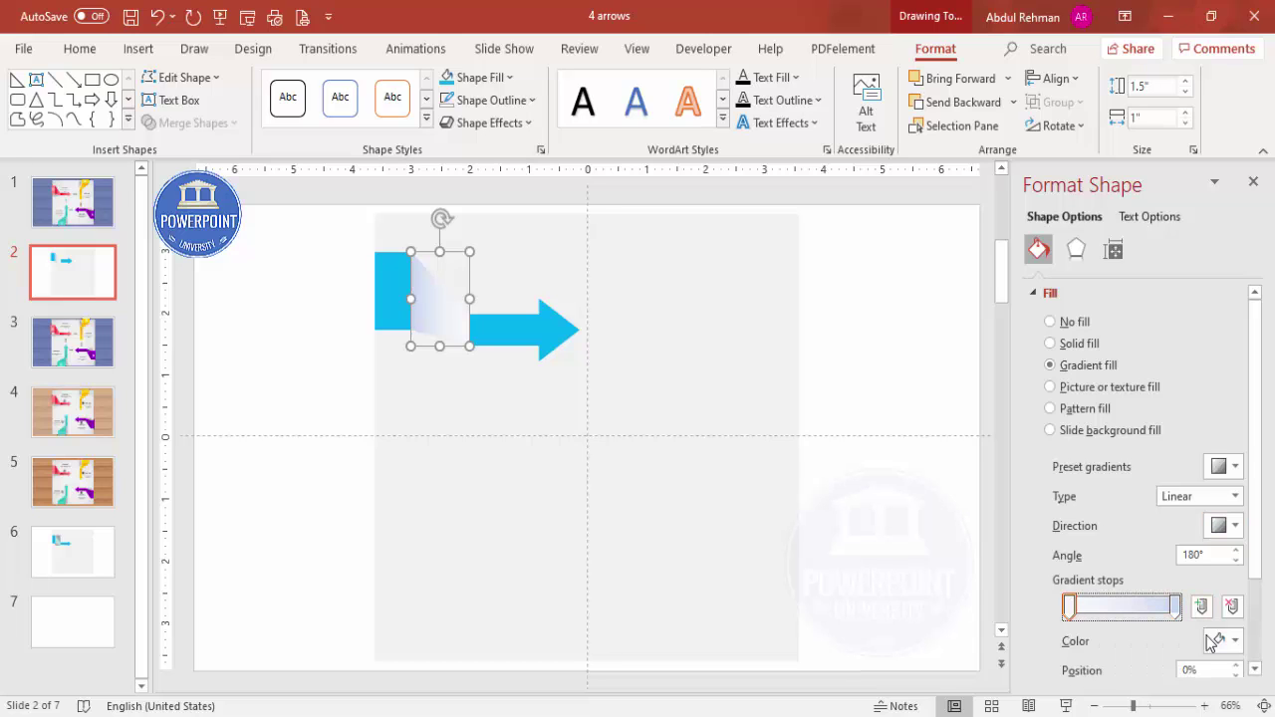
left_click(1223, 640)
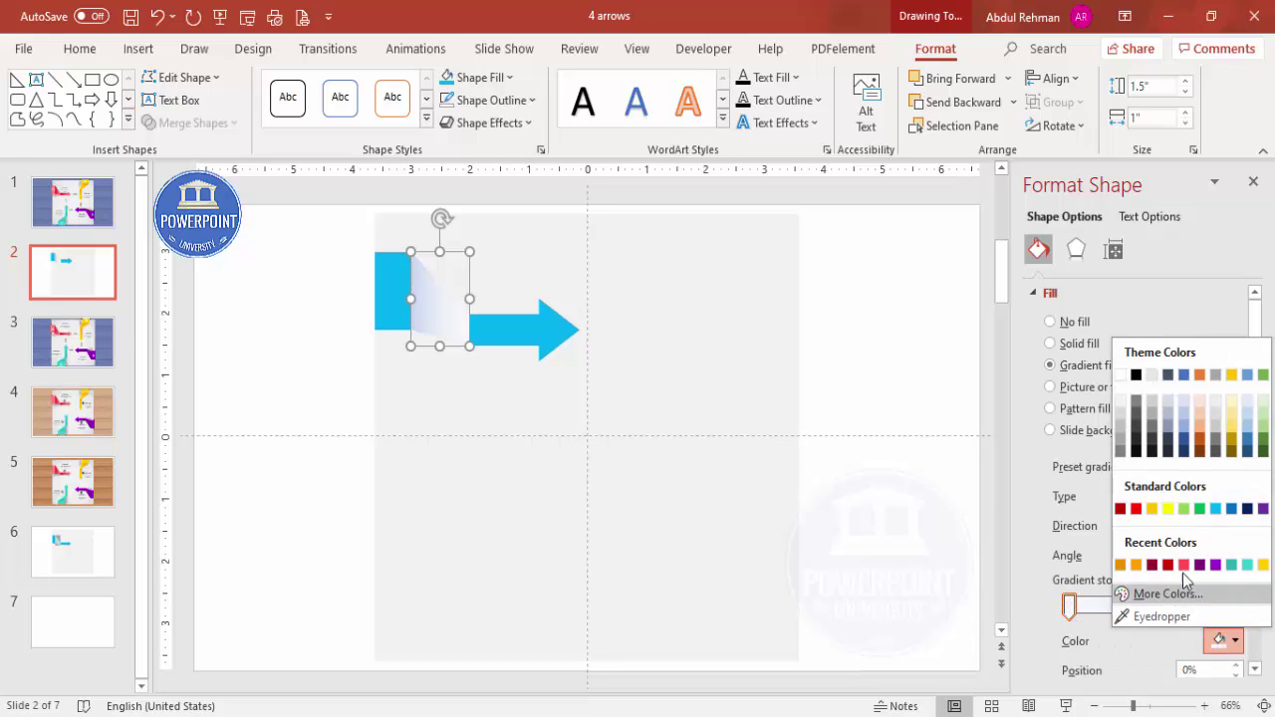
left_click(1213, 512)
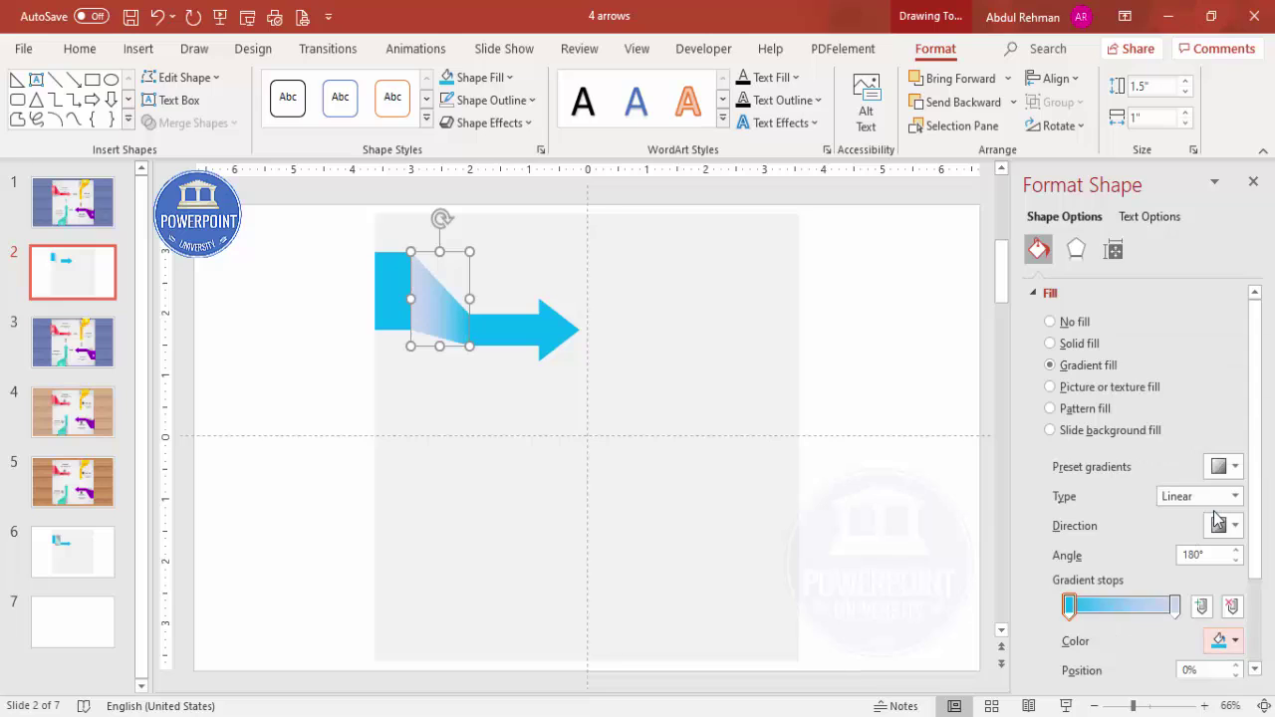
left_click(1175, 607)
left_click(1215, 640)
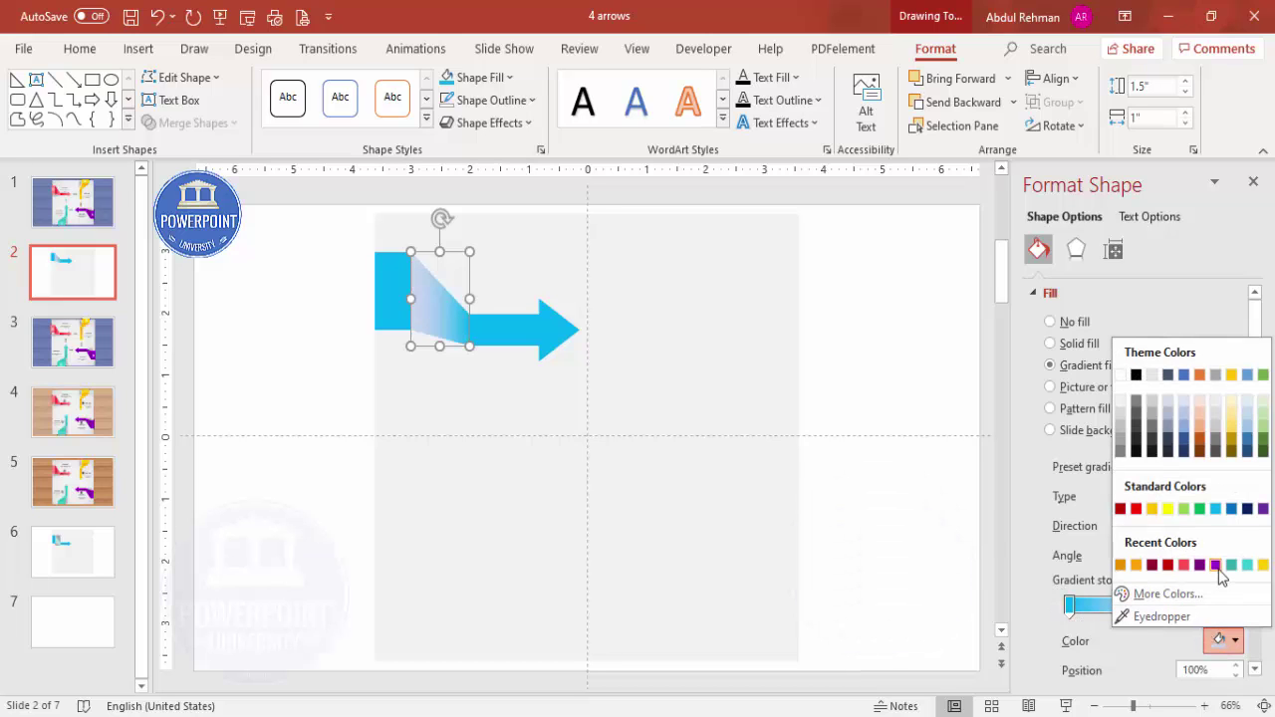
left_click(1216, 512)
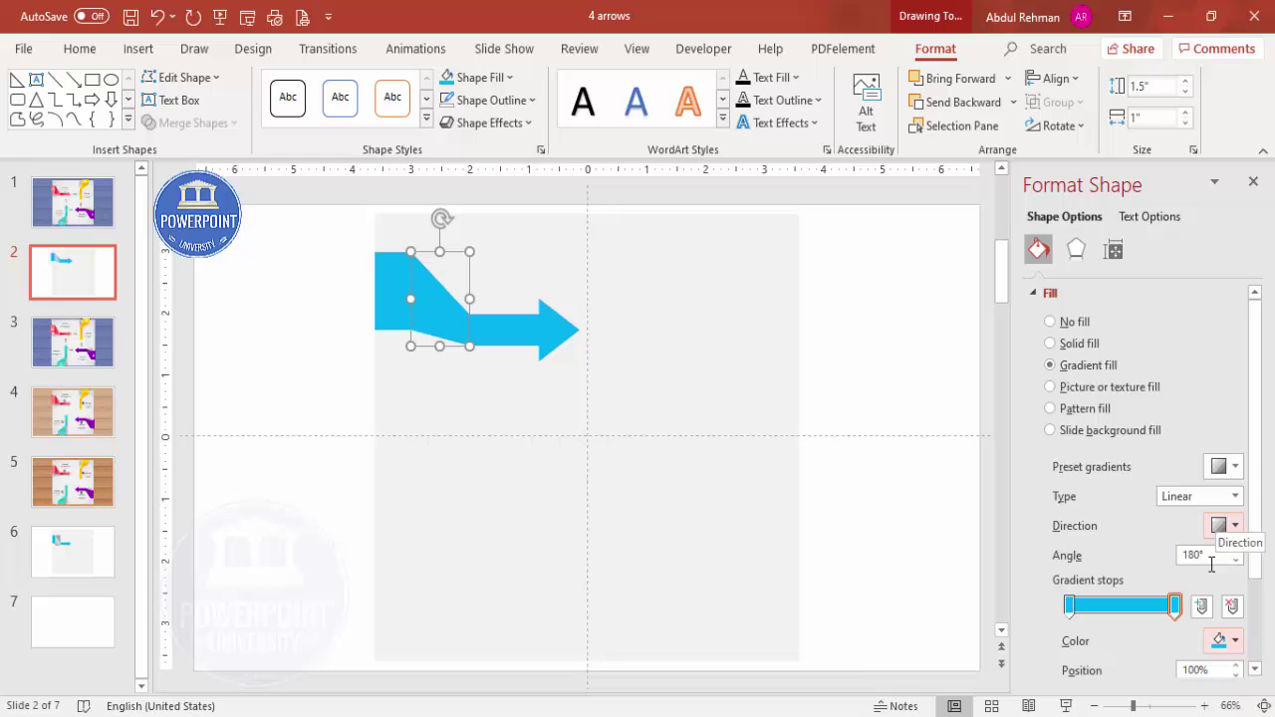
left_click(1223, 640)
left_click(1167, 595)
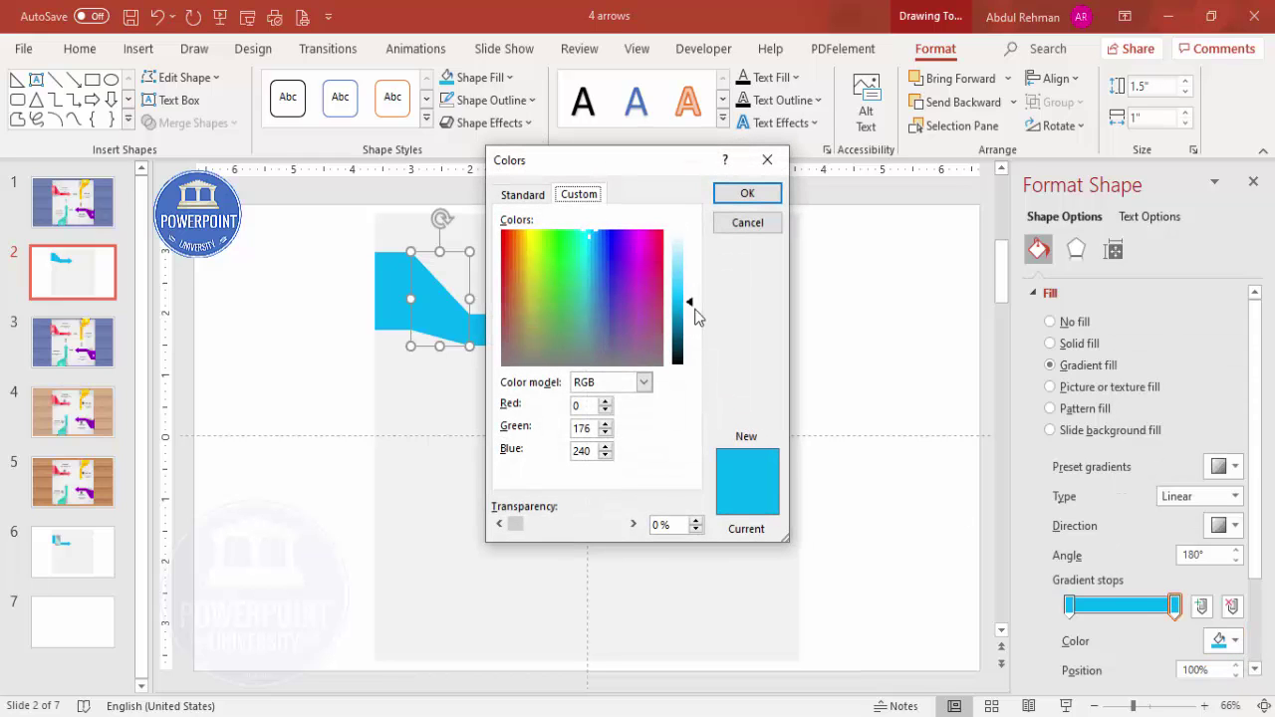
left_click_drag(686, 296, 694, 328)
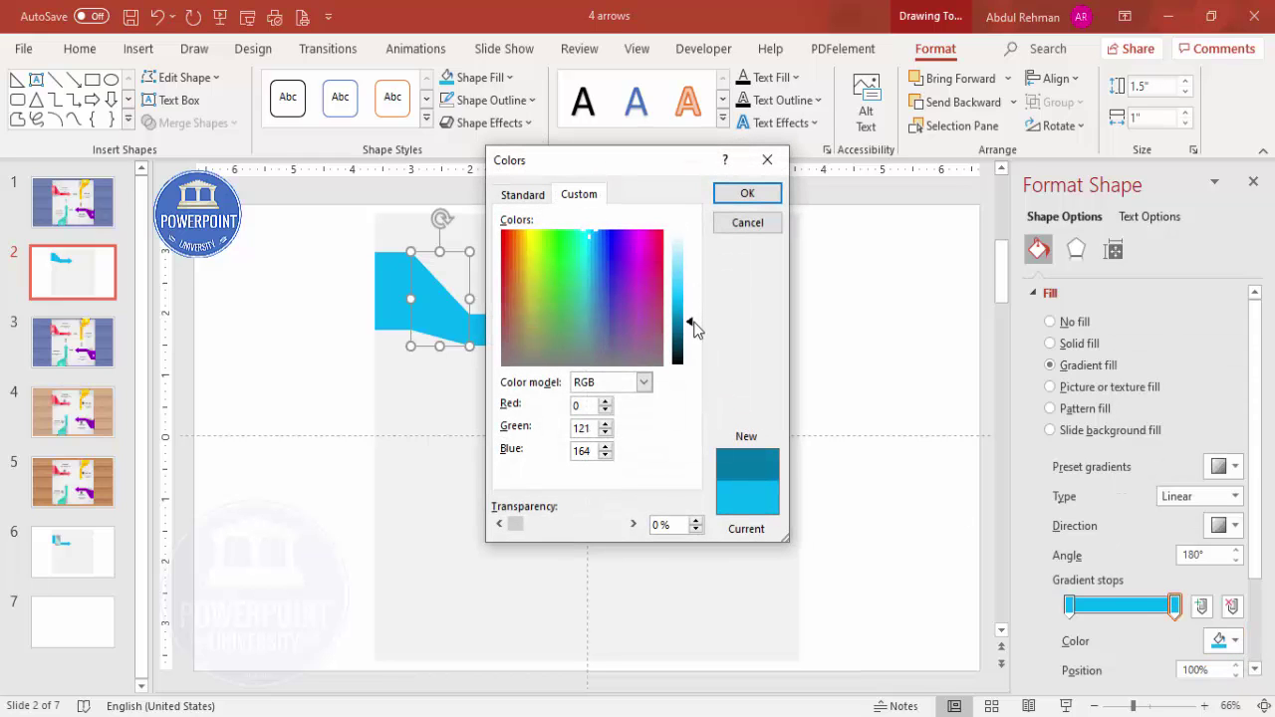
left_click(768, 194)
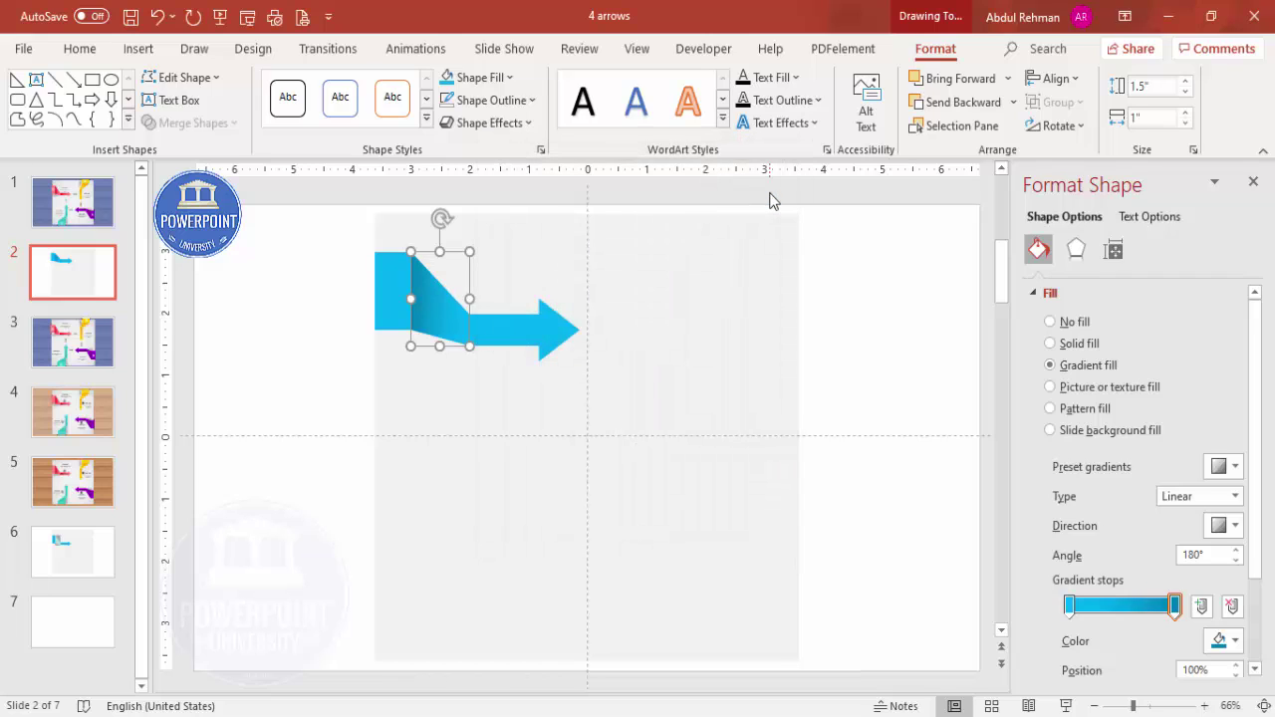
left_click(548, 332)
Step: Apply a gradient fill to the arrow, then bring up the Insert Shapes gallery
left_click(1103, 364)
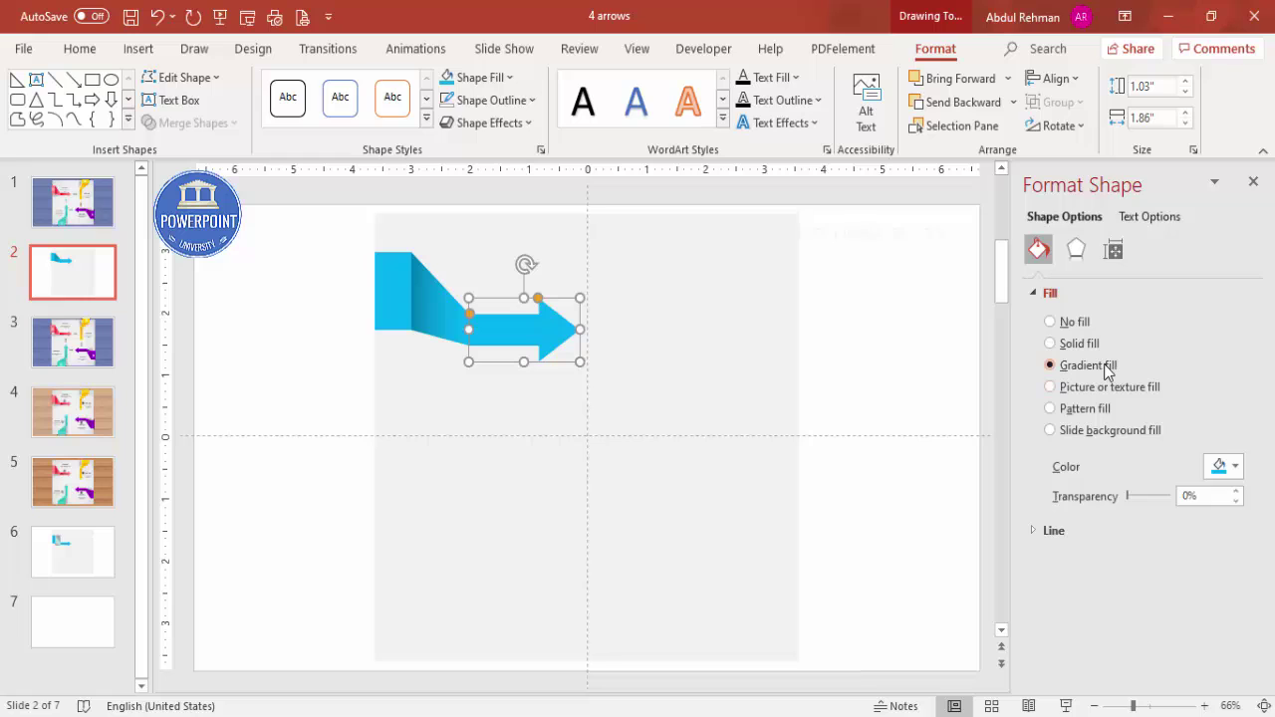
left_click(313, 289)
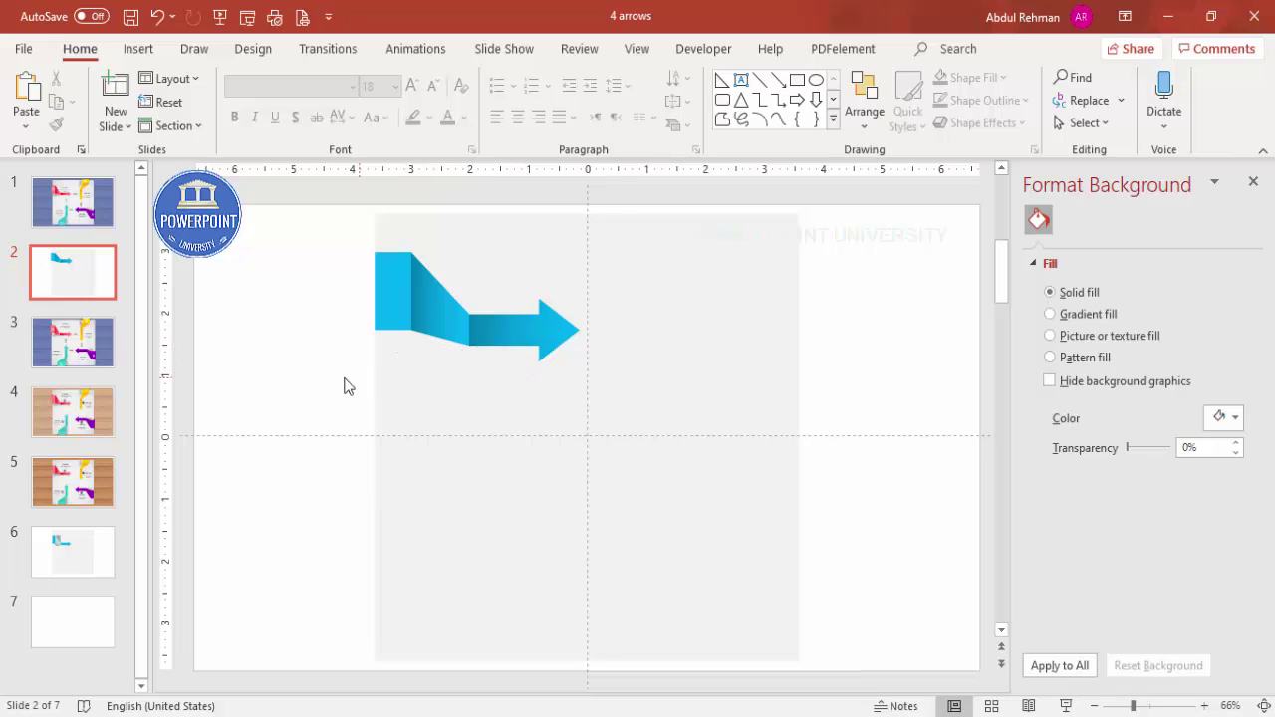
left_click(150, 55)
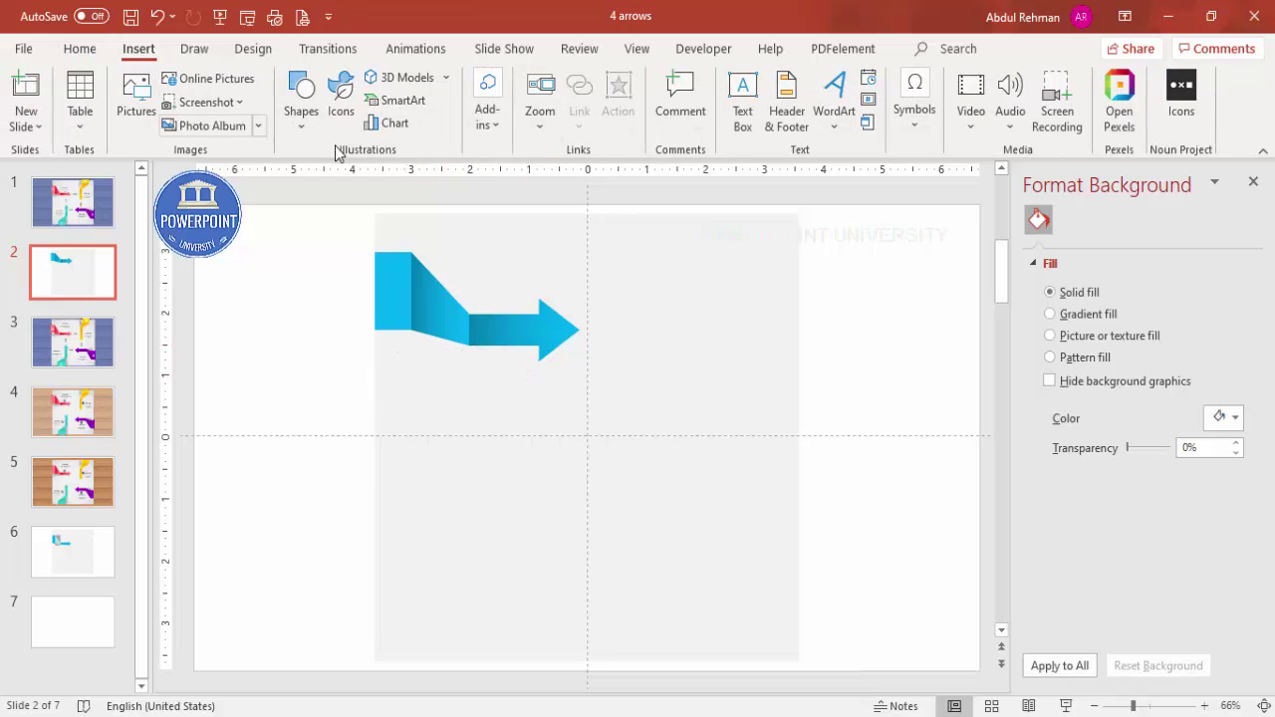
left_click(301, 94)
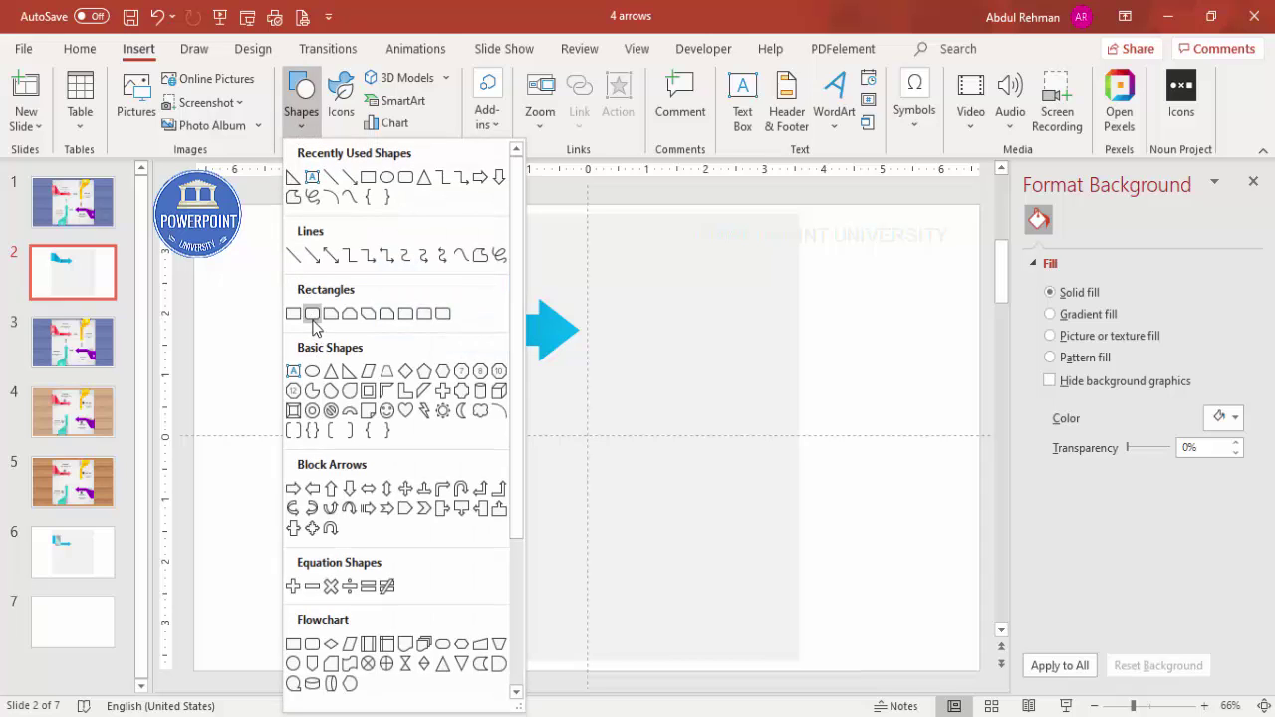
Step: Draw a trapezoid below the arrowhead with no outline and a 70% transparent black fill
left_click(386, 373)
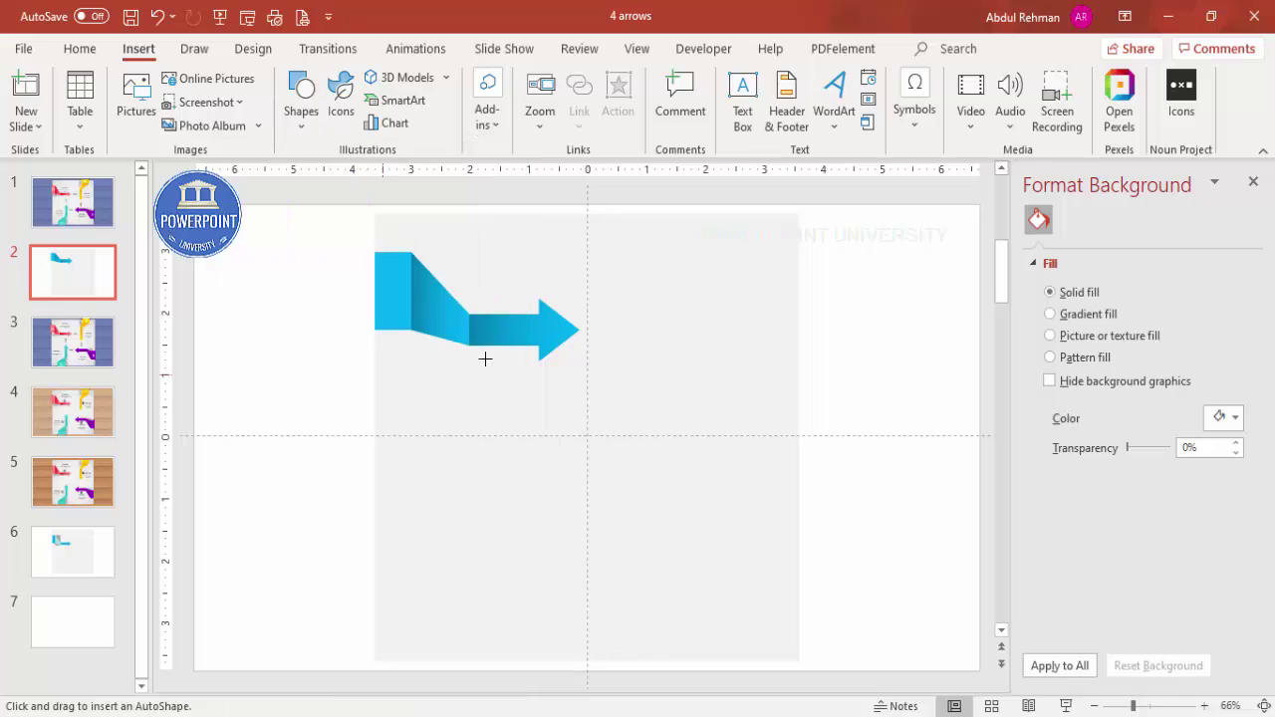
left_click_drag(611, 328, 689, 460)
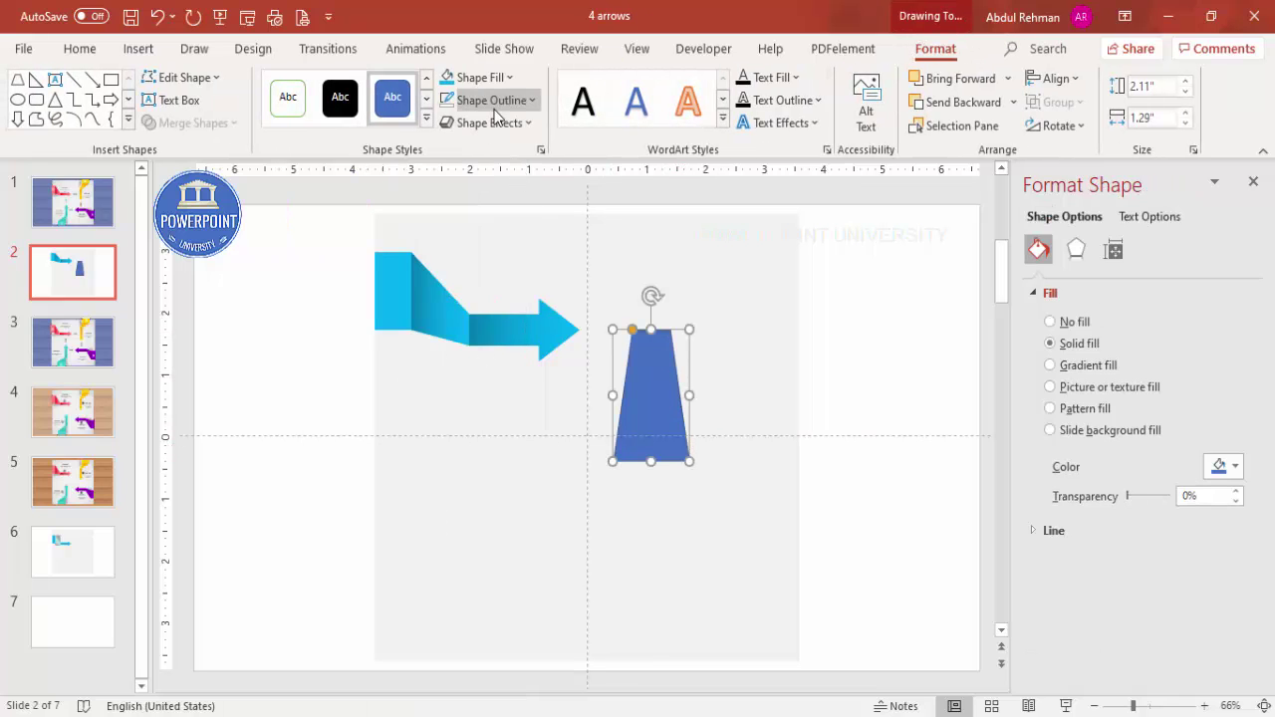
left_click(494, 110)
left_click(500, 372)
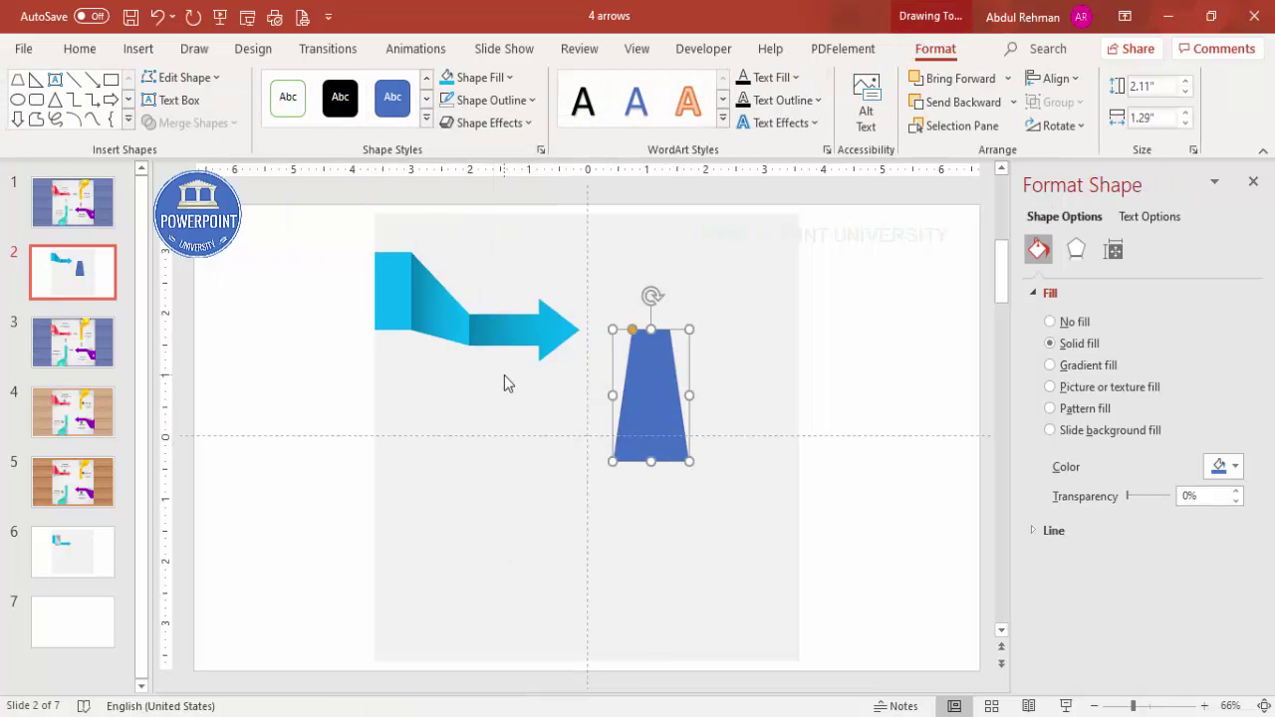
left_click(477, 85)
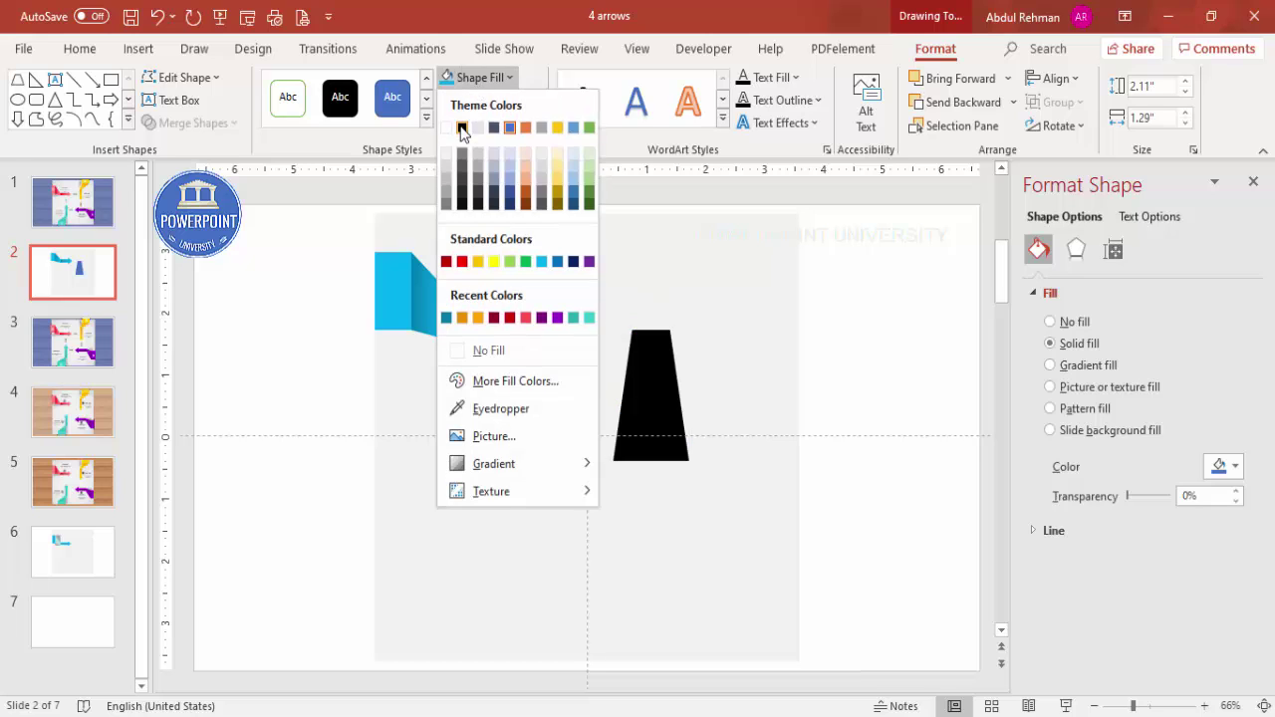
left_click(461, 128)
left_click_drag(1130, 505, 1158, 512)
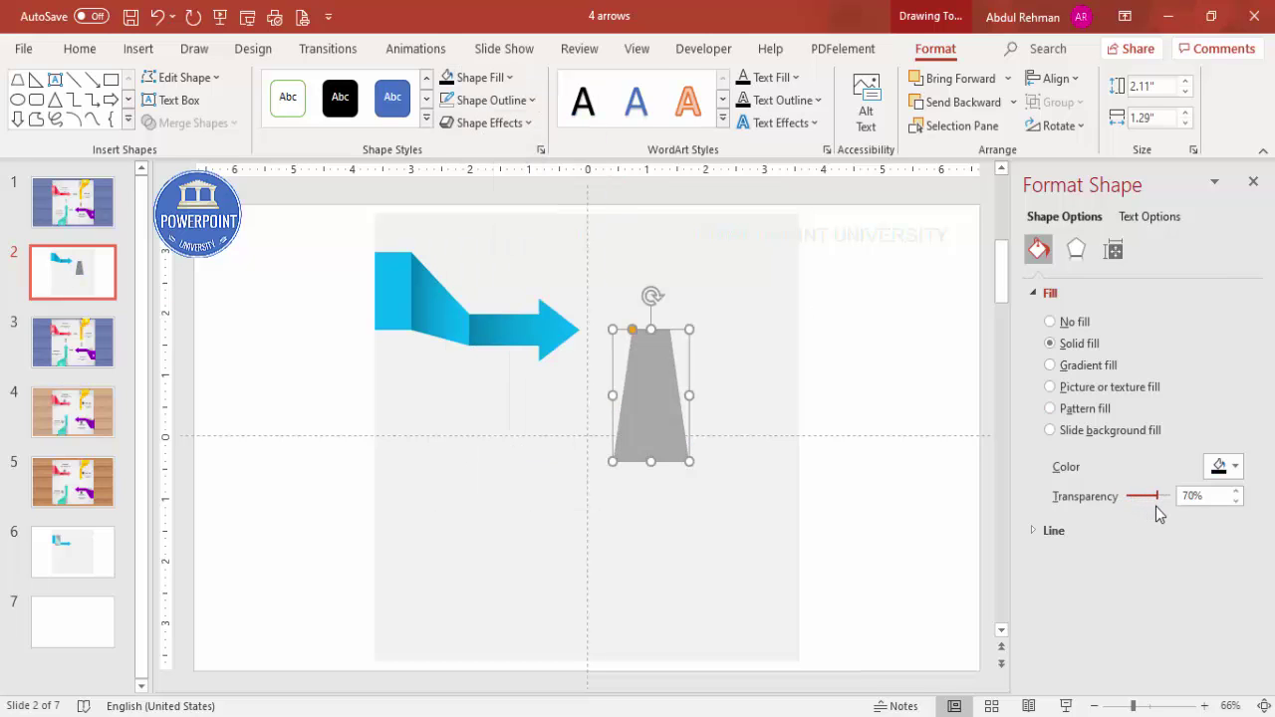
Step: Give the trapezoid soft edges of about 16 pt
left_click(1076, 261)
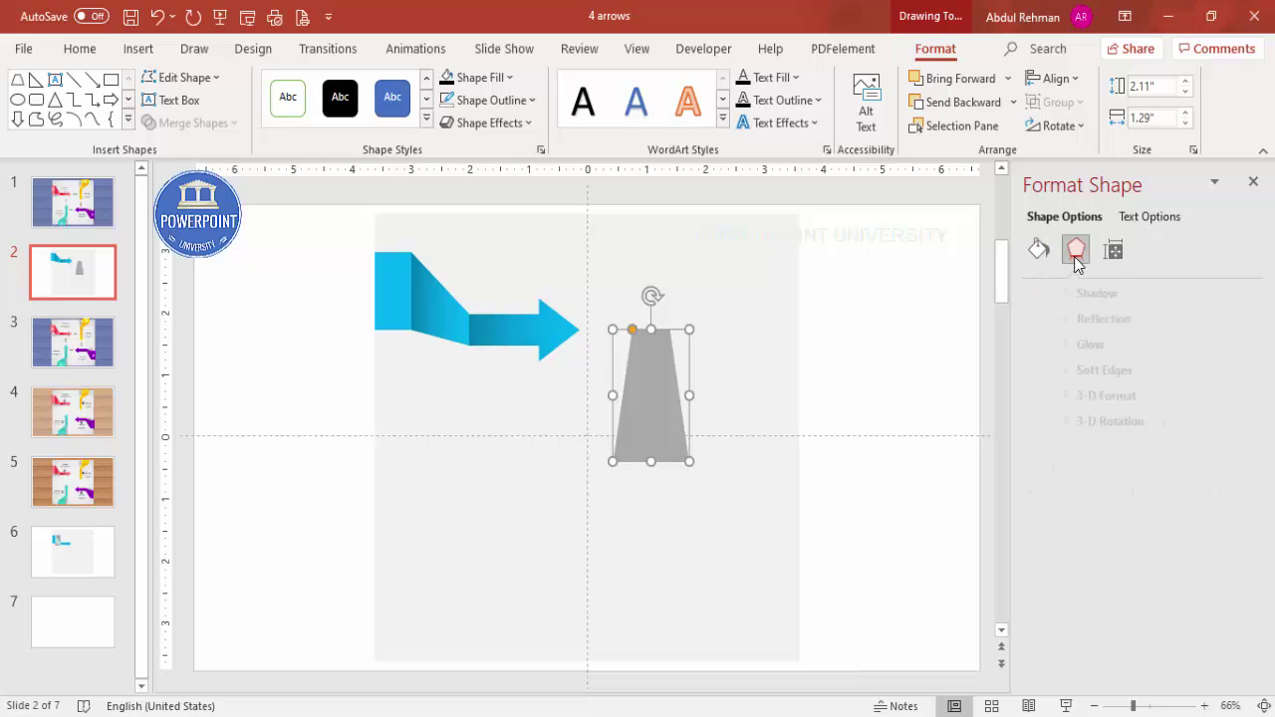
left_click(1064, 369)
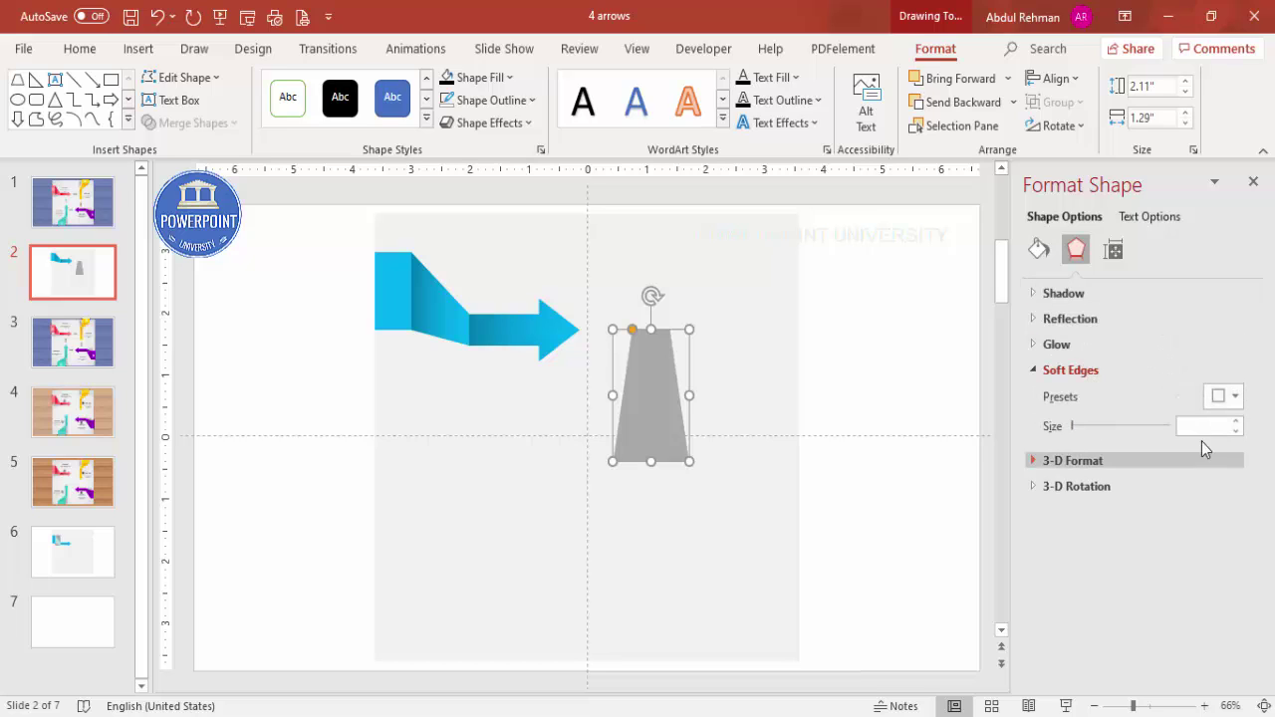
left_click(1235, 423)
left_click(1234, 422)
left_click(1235, 422)
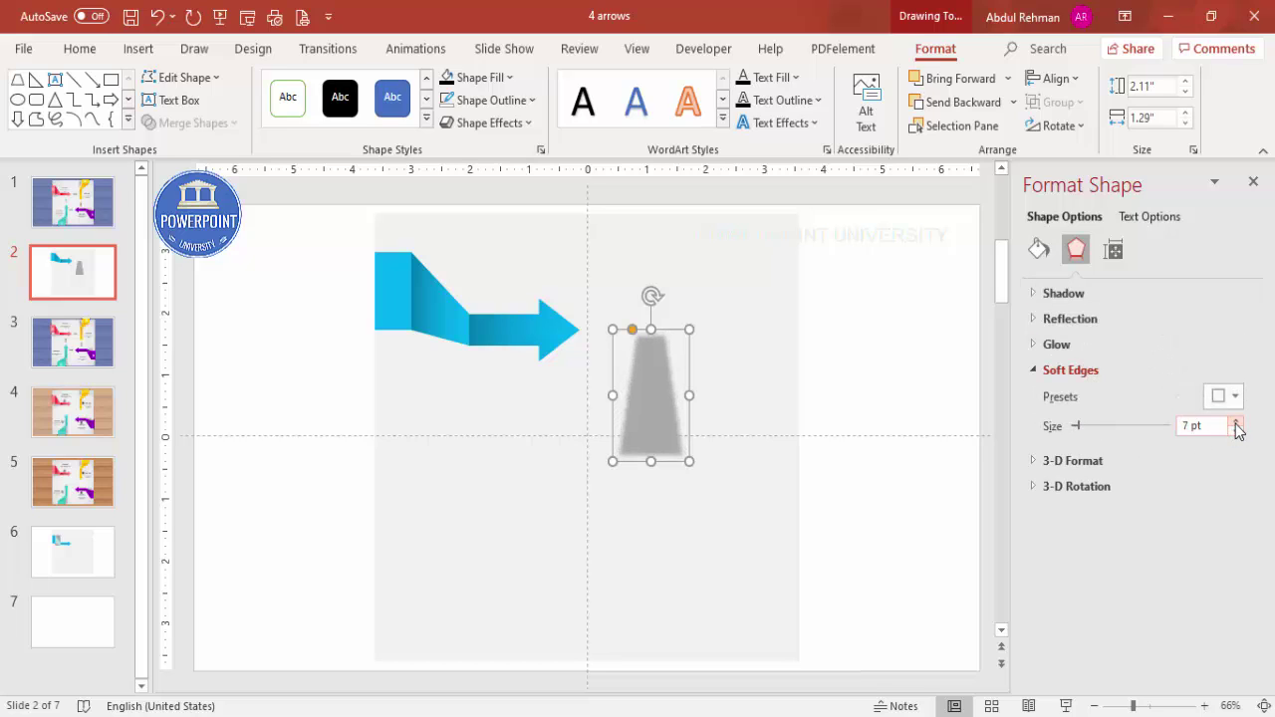
left_click(1235, 422)
left_click(1235, 422)
left_click(1235, 422)
left_click(1235, 422)
left_click(1235, 422)
left_click(1235, 422)
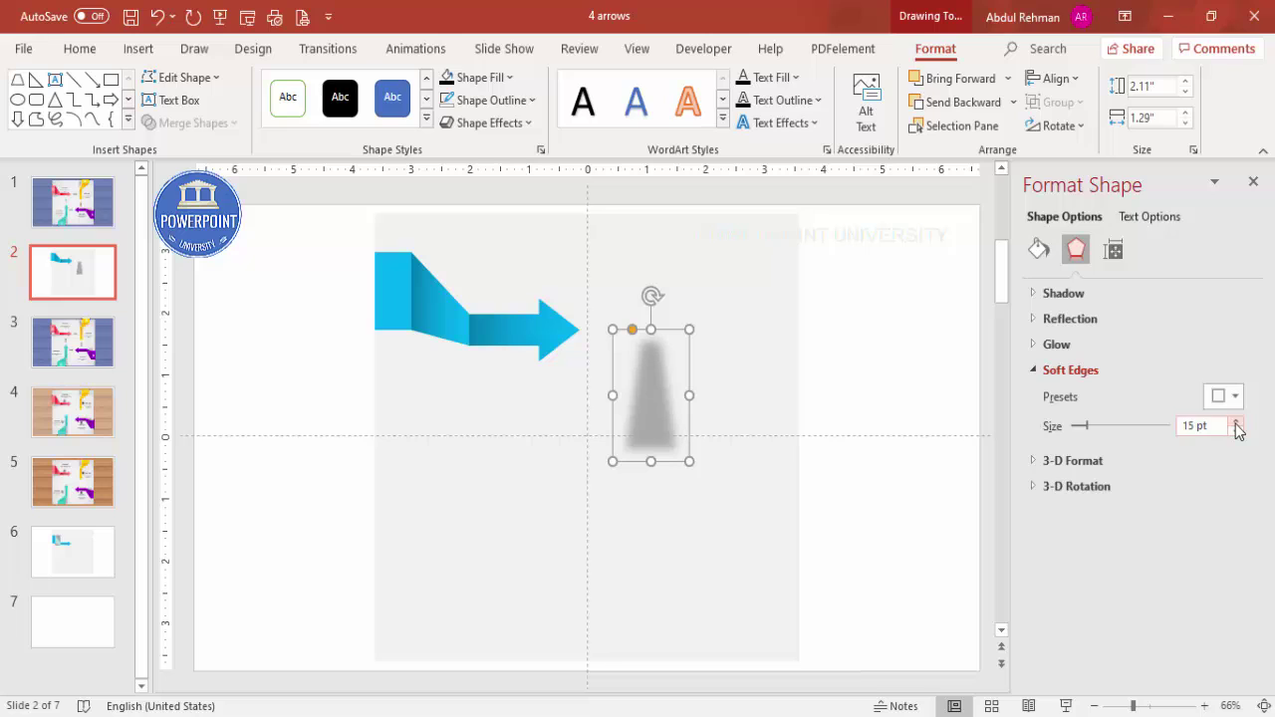
left_click(1053, 126)
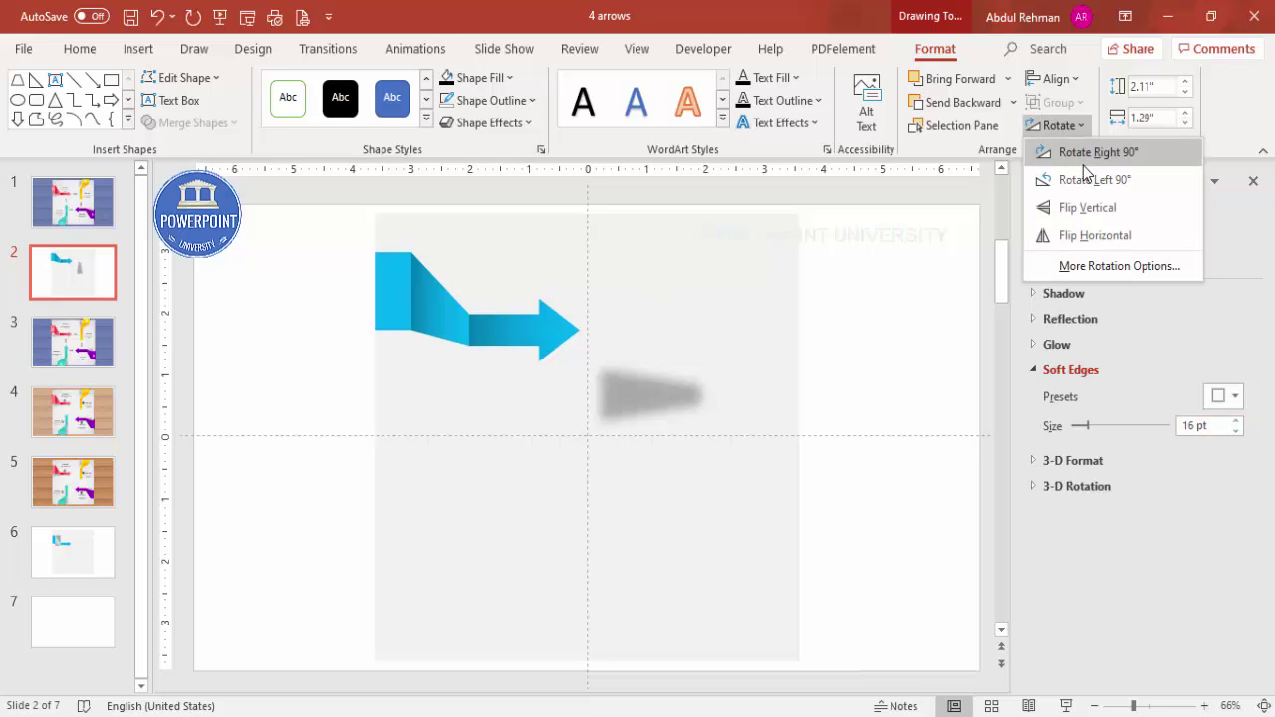
Step: Rotate the trapezoid right 90° and move it under the arrow's fold, narrowing it to 1.73"
left_click(1083, 159)
left_click_drag(671, 392, 447, 332)
left_click_drag(360, 334, 422, 344)
Step: Send the shadow backward twice so it sits behind the bent arrow
left_click(962, 103)
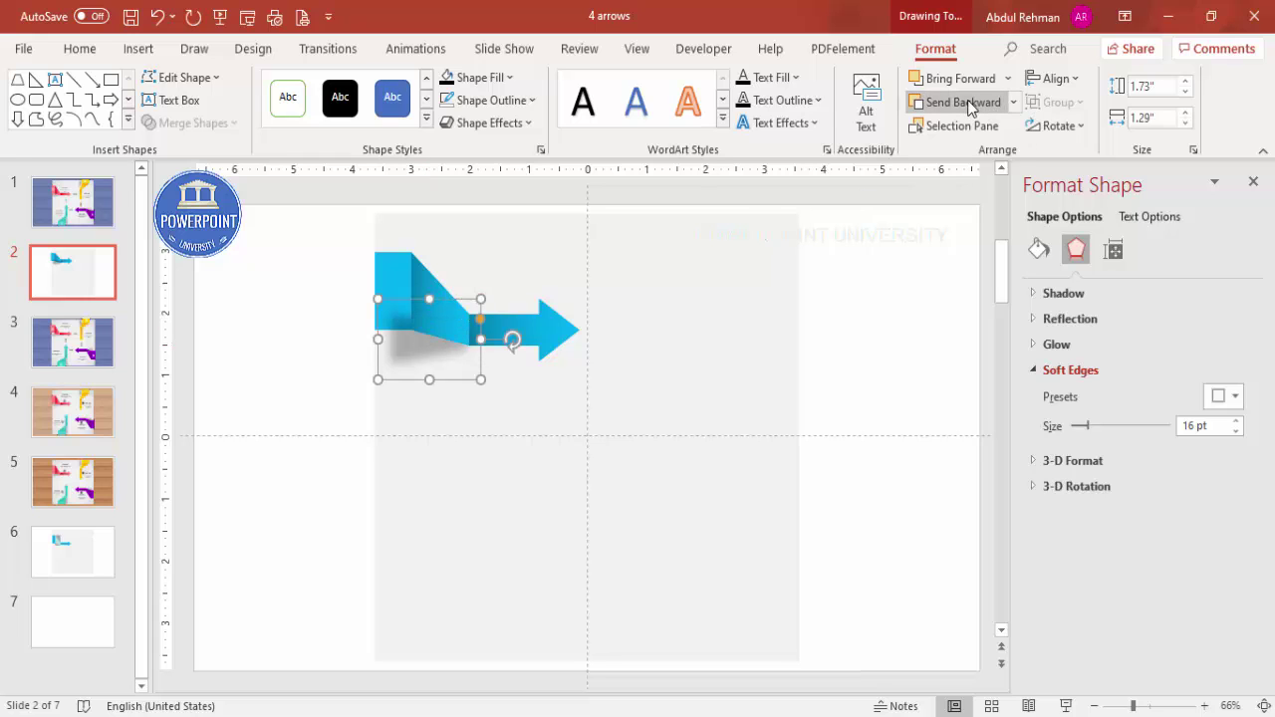
left_click(969, 106)
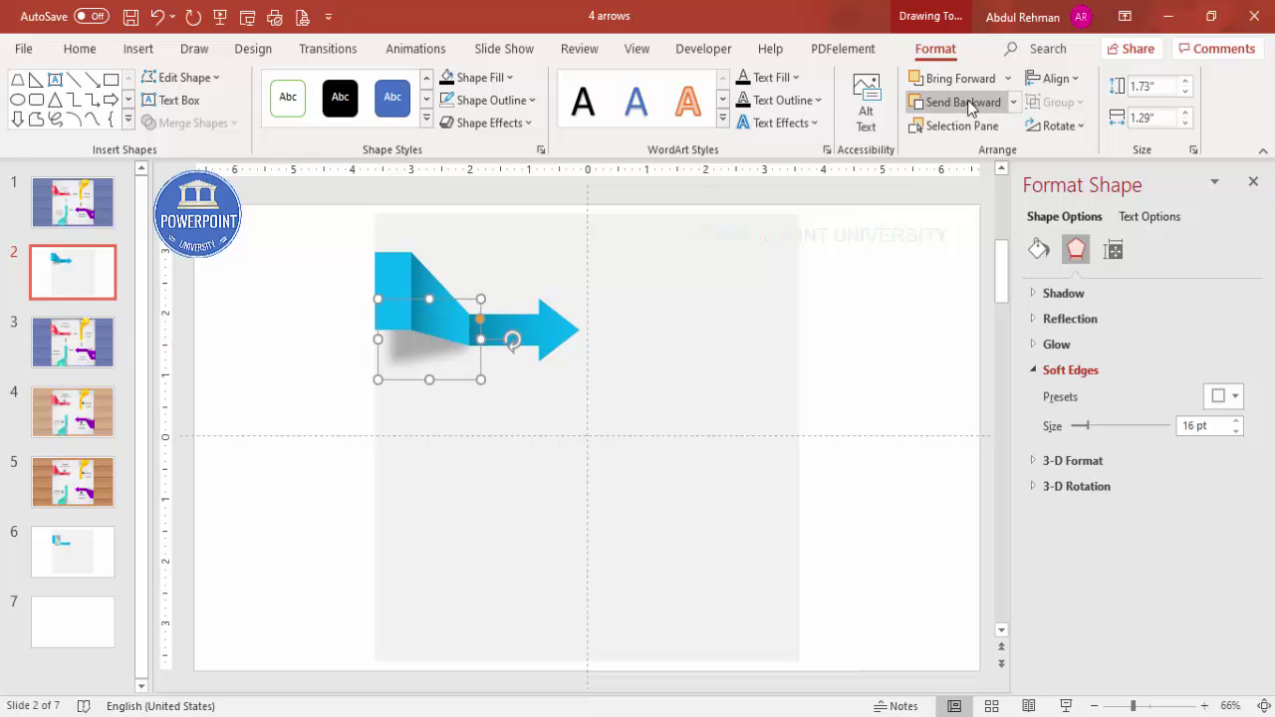
left_click(305, 320)
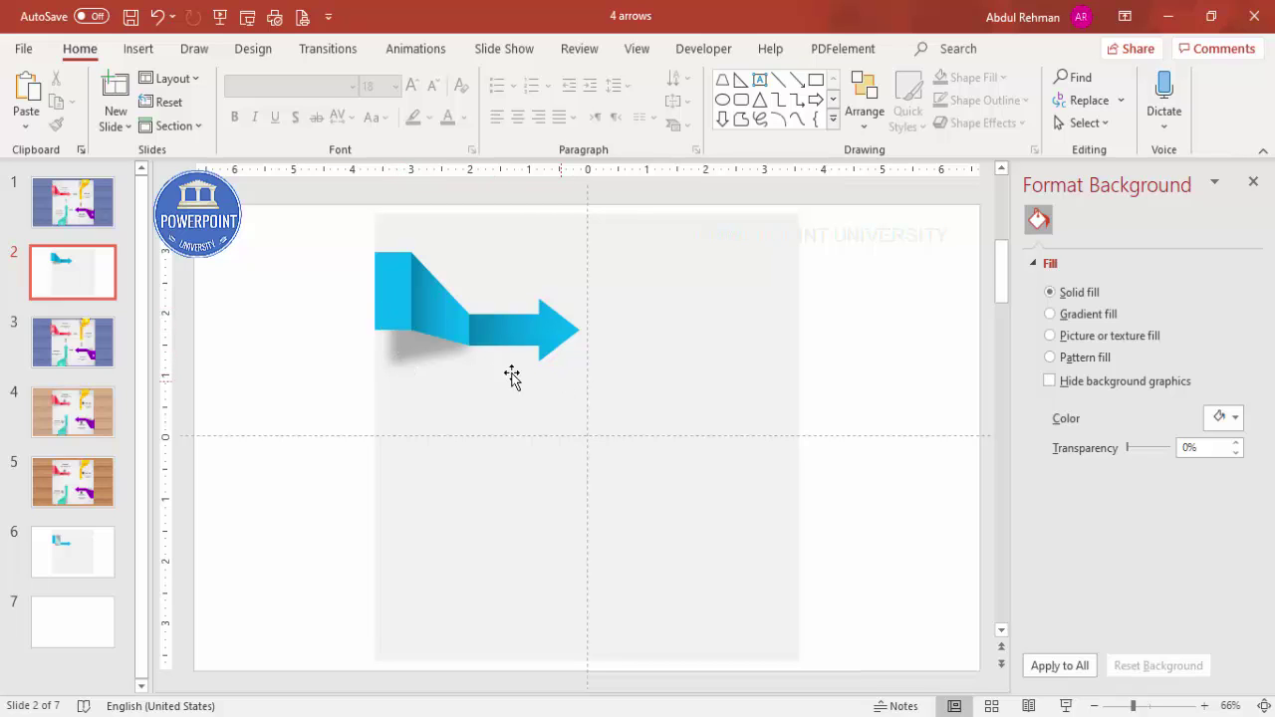
Step: Group the three arrow pieces with Ctrl+G and Ctrl-drag a copy to the right
left_click_drag(267, 228, 669, 431)
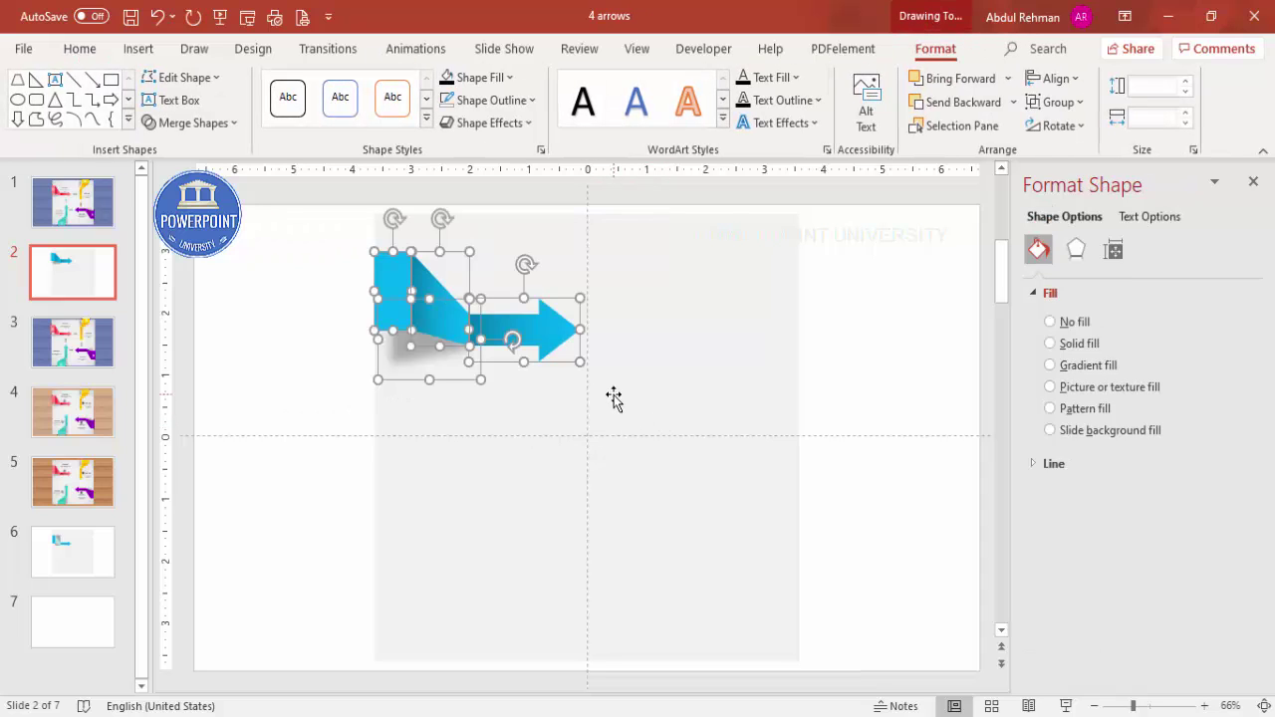
key("ctrl+g")
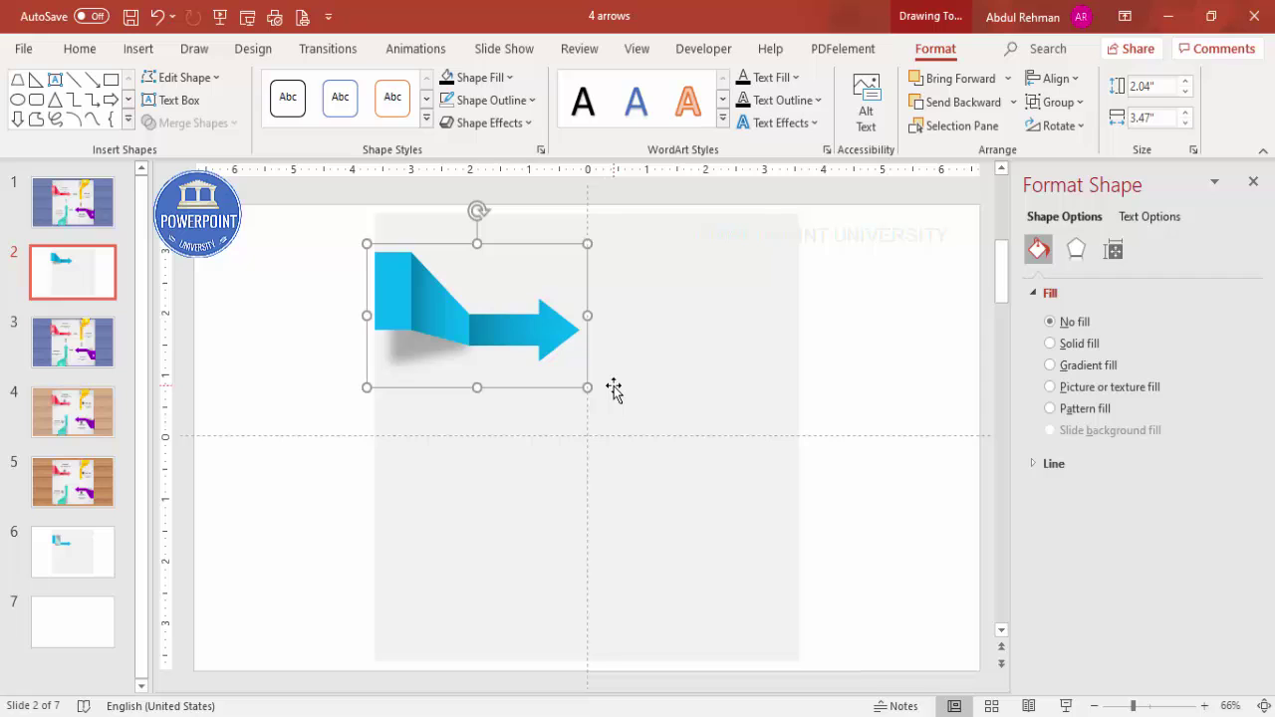
left_click_drag(435, 321, 674, 309, "ctrl")
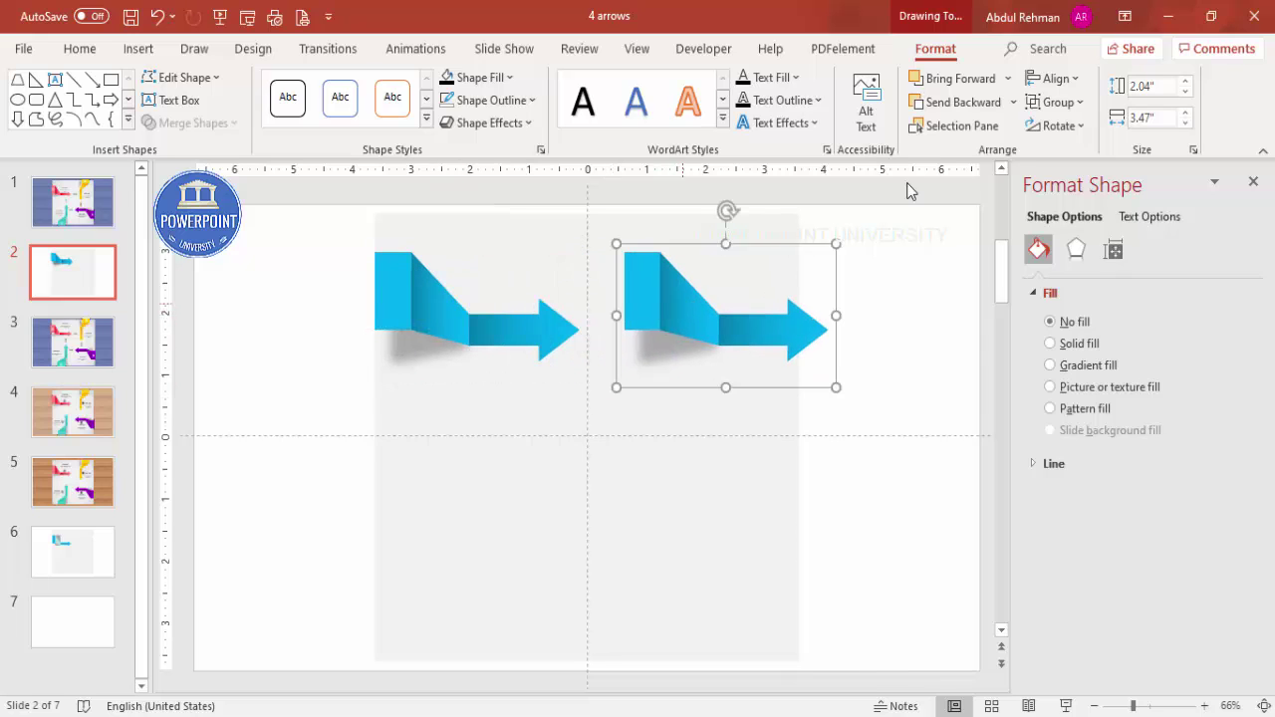
Step: Rotate the copied arrows right 90° to point down and left, placing them on the right side
left_click(1049, 128)
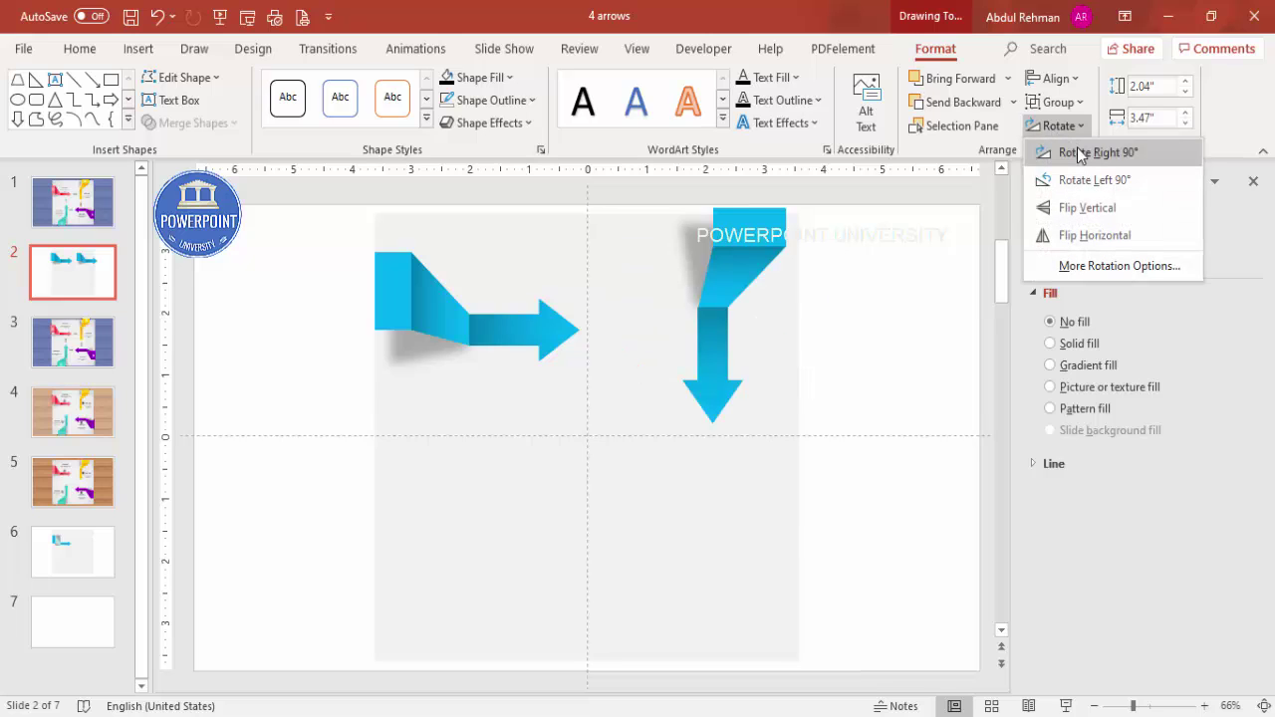
left_click(1085, 155)
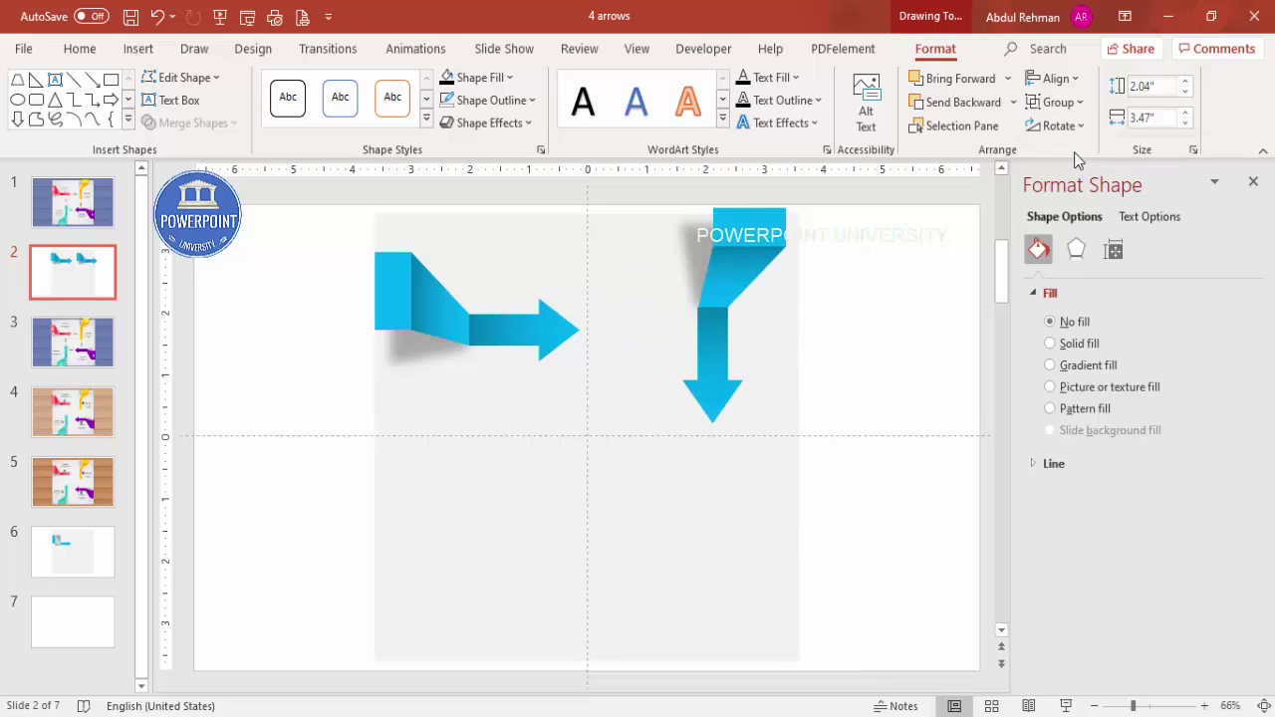
left_click_drag(760, 236, 769, 441)
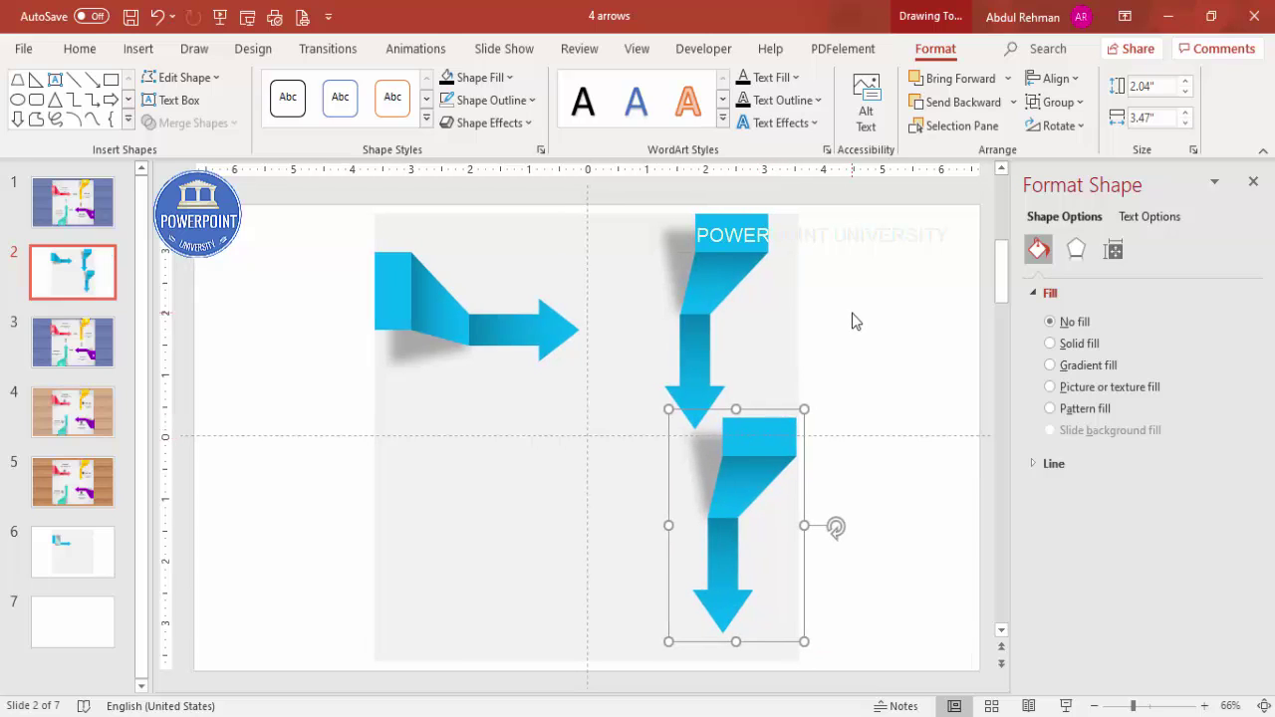
left_click(1058, 126)
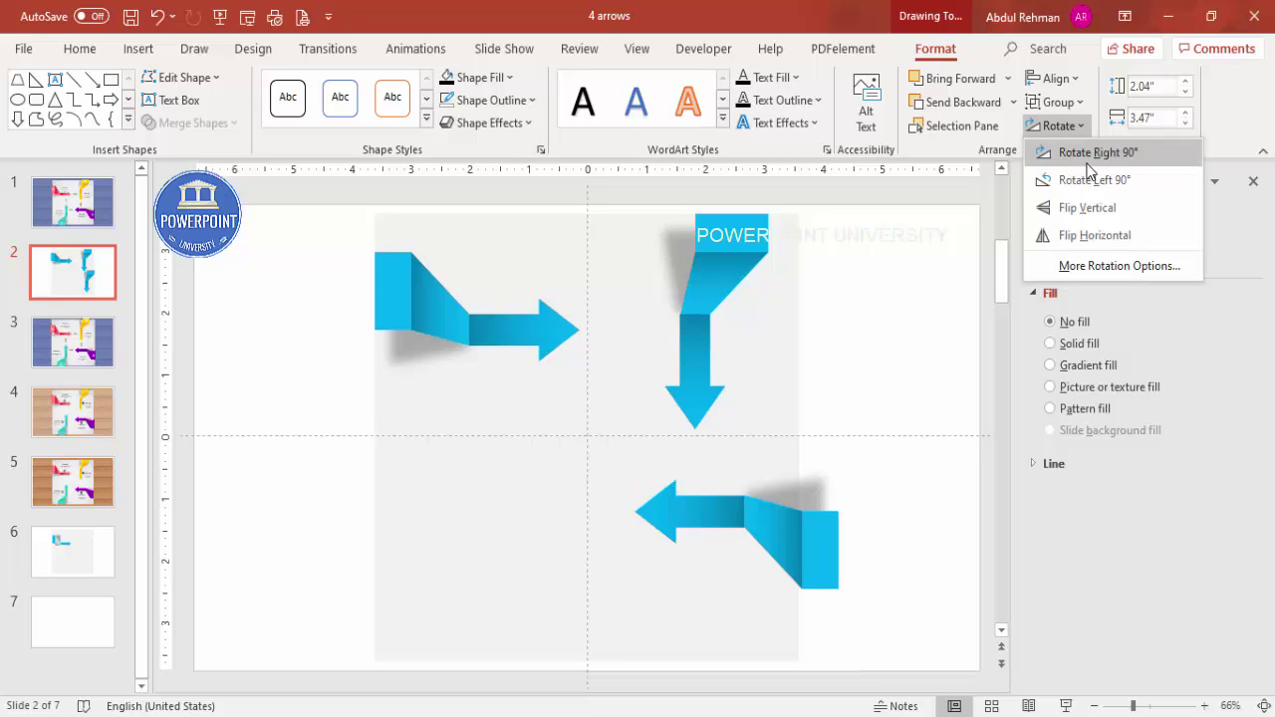
left_click(1087, 158)
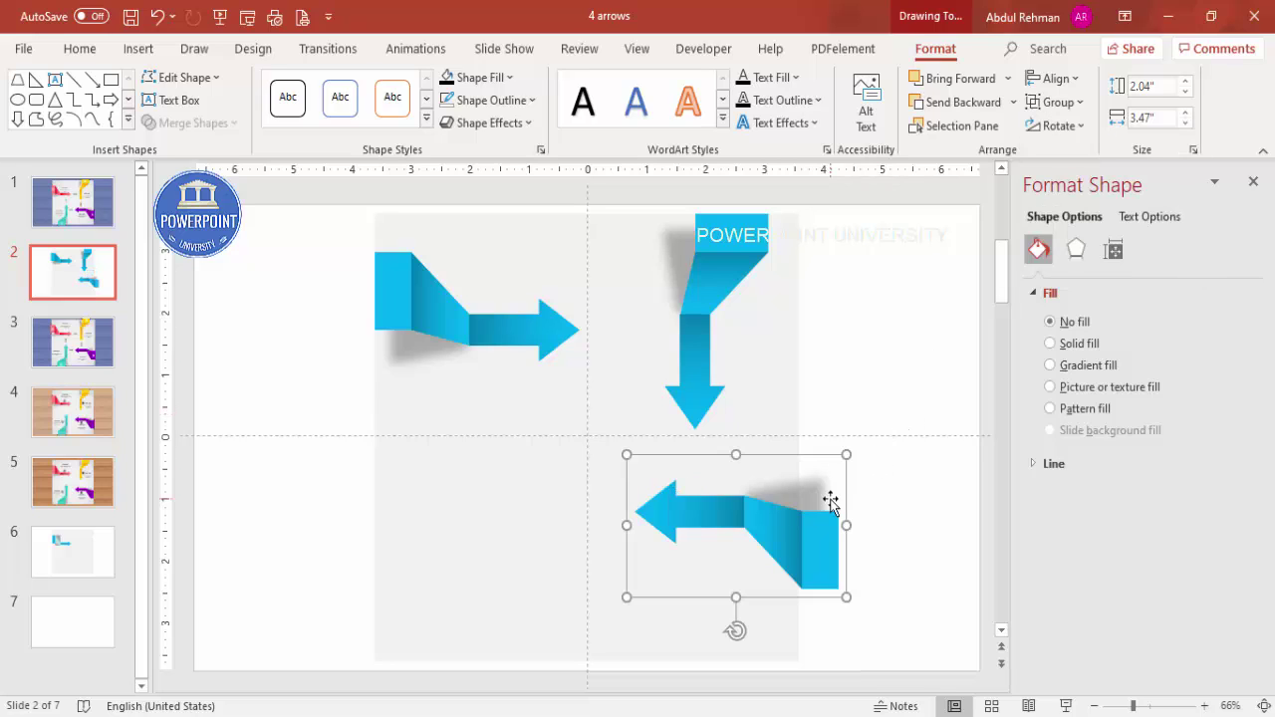
left_click_drag(823, 540, 772, 579)
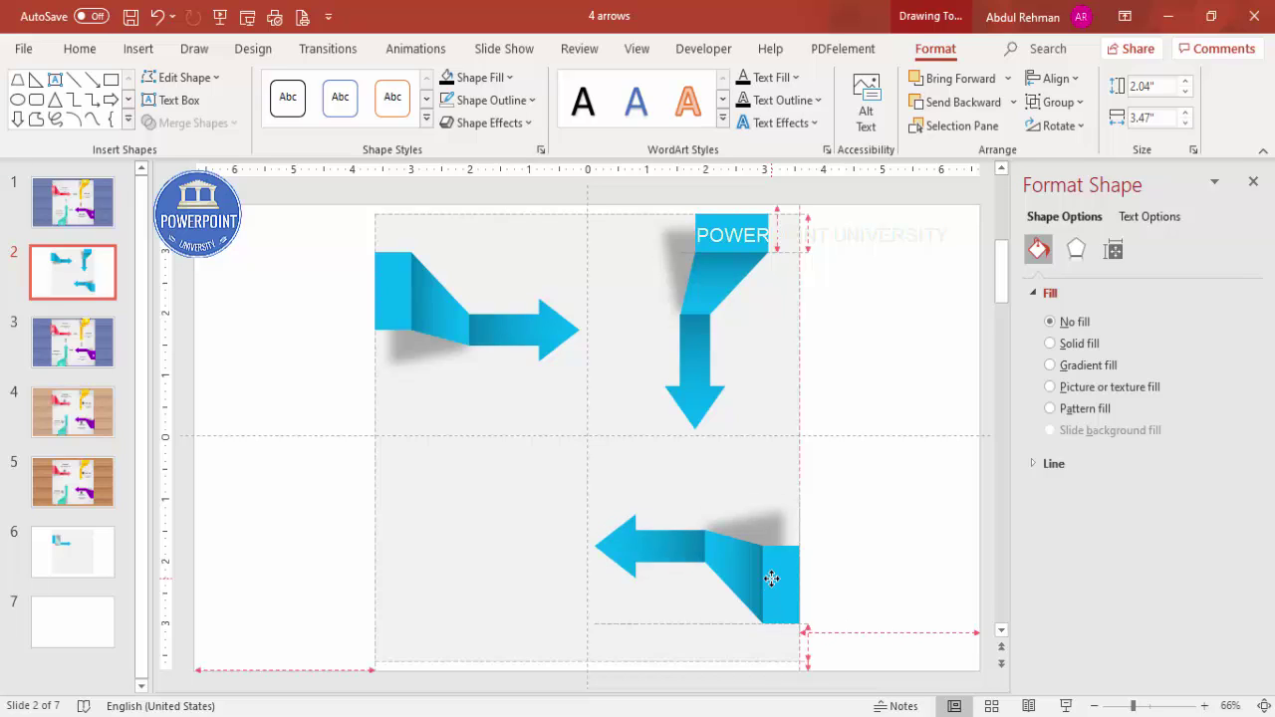
Step: Copy the left-pointing arrow to the bottom left and rotate it to point up
left_click_drag(772, 579, 531, 379)
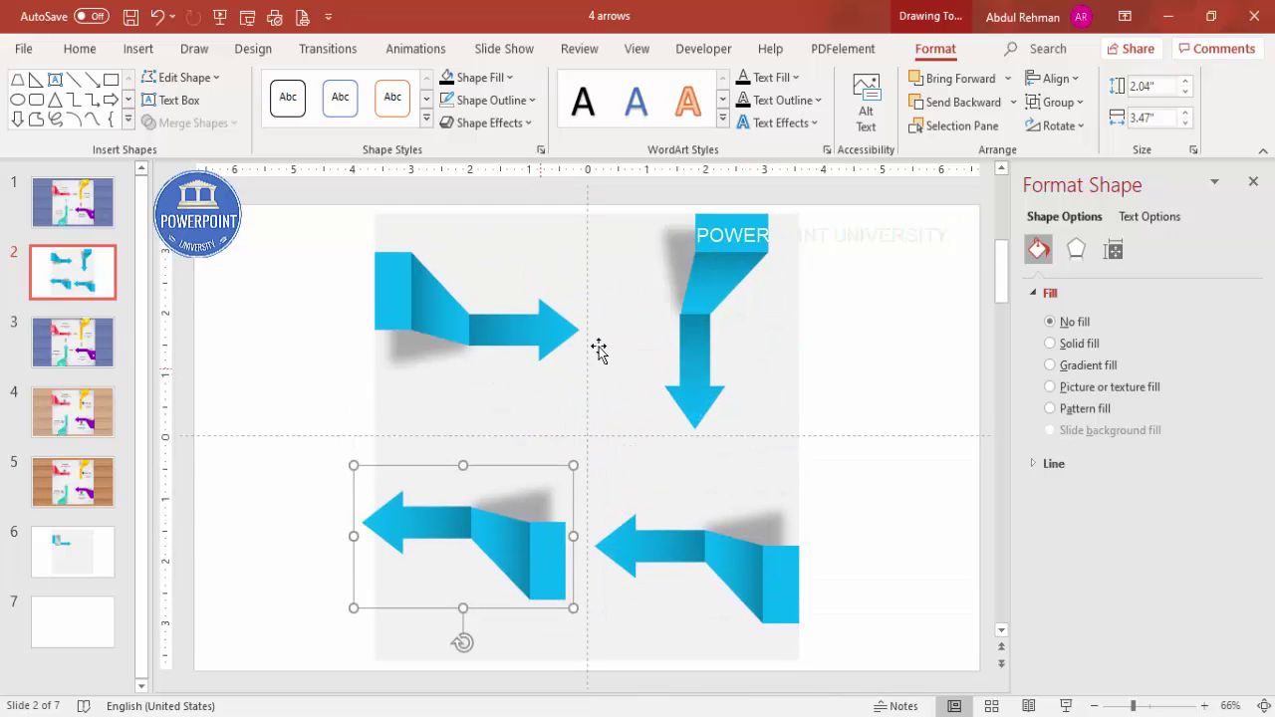
left_click(1058, 125)
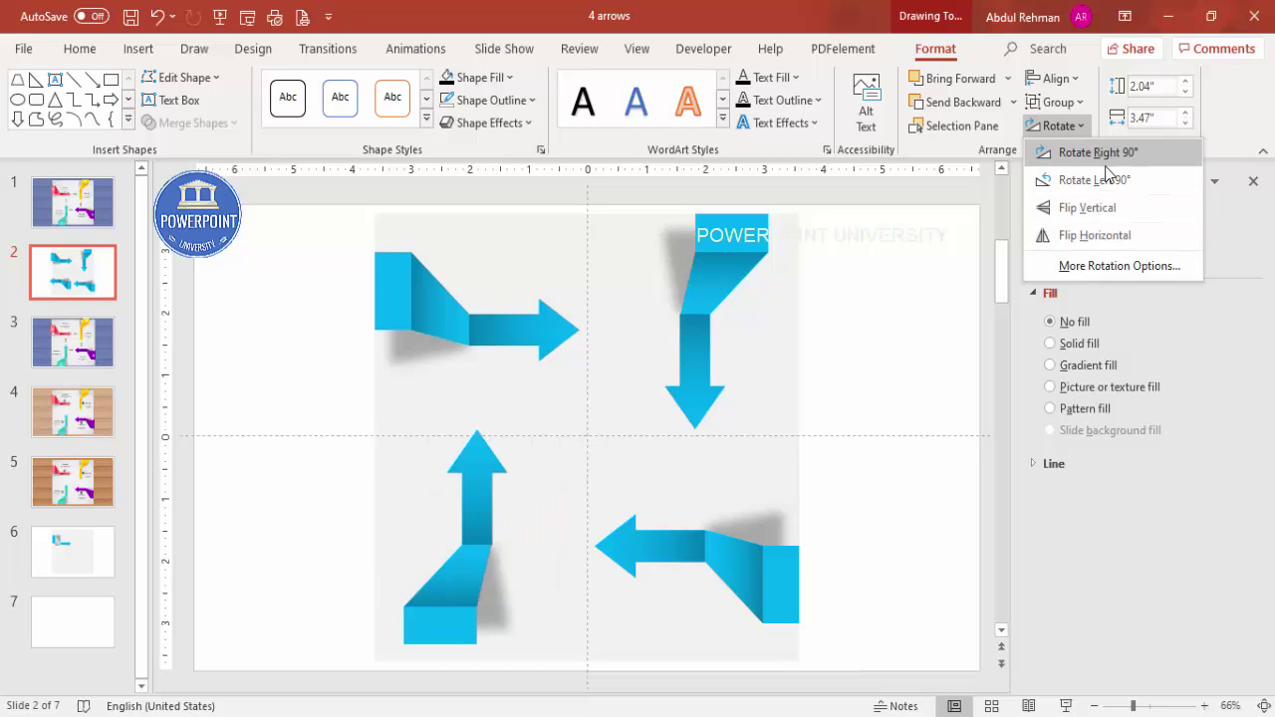
left_click(1096, 152)
left_click_drag(482, 592, 480, 623)
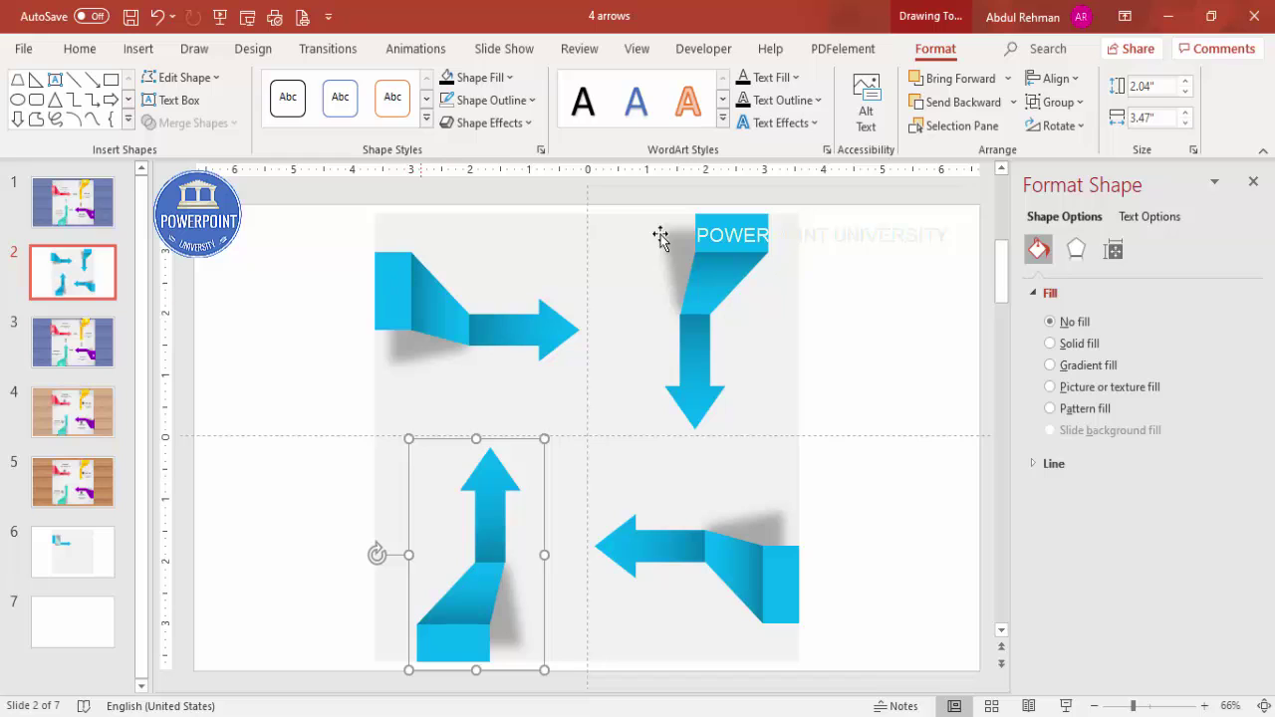
left_click(856, 500)
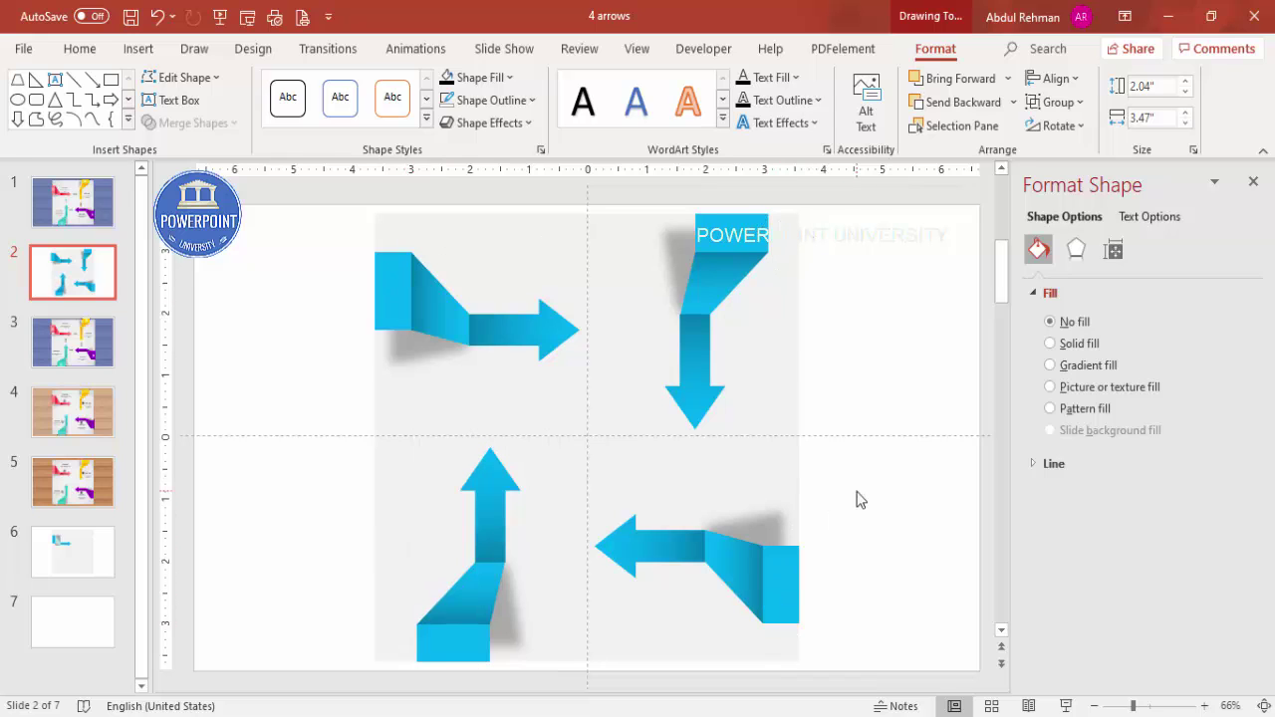